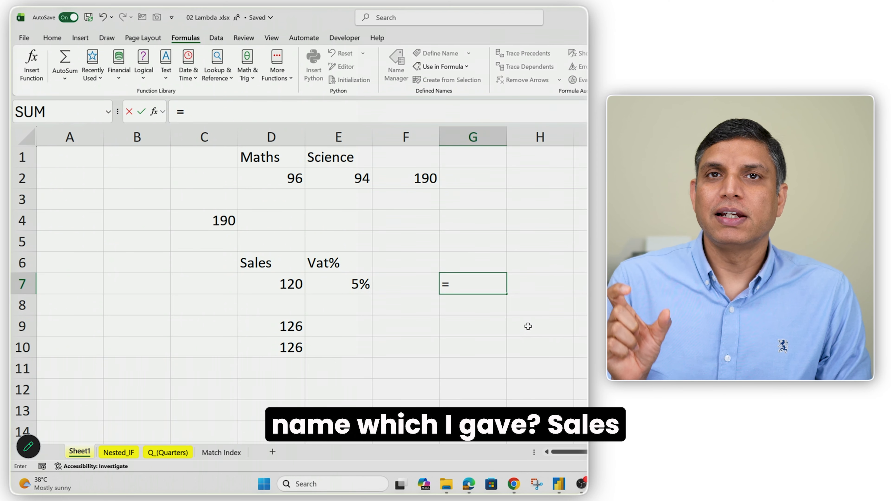
# - Enter the formula =SalesIncTax(D7,E7) in cell G7, passing the Sales and Vat% values as its arguments
pyautogui.write('sa')
pyautogui.press('Down')
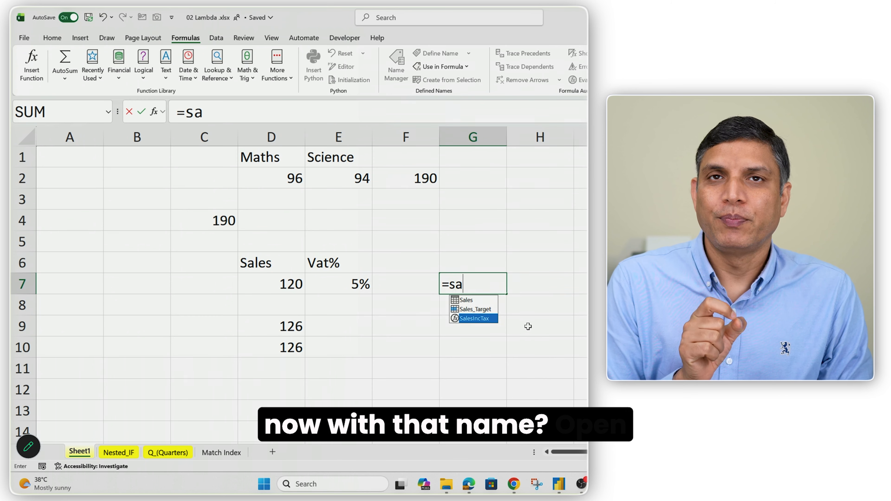
pyautogui.press('Tab')
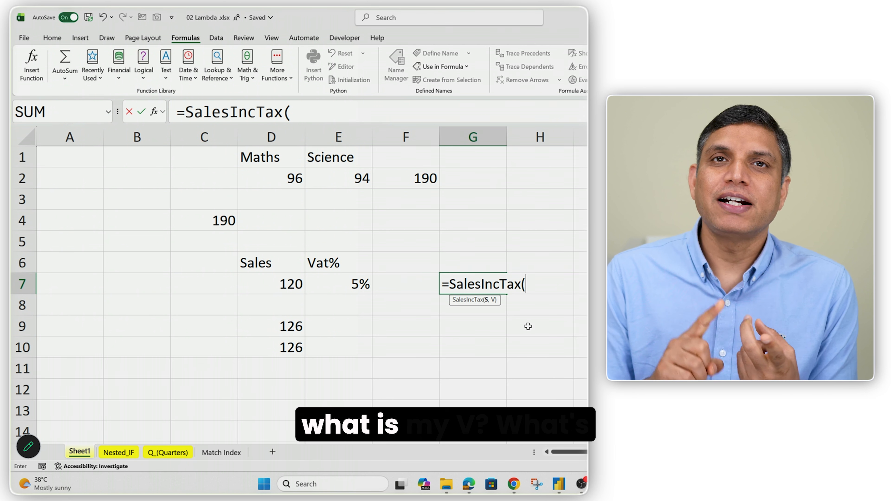
pyautogui.click(293, 285)
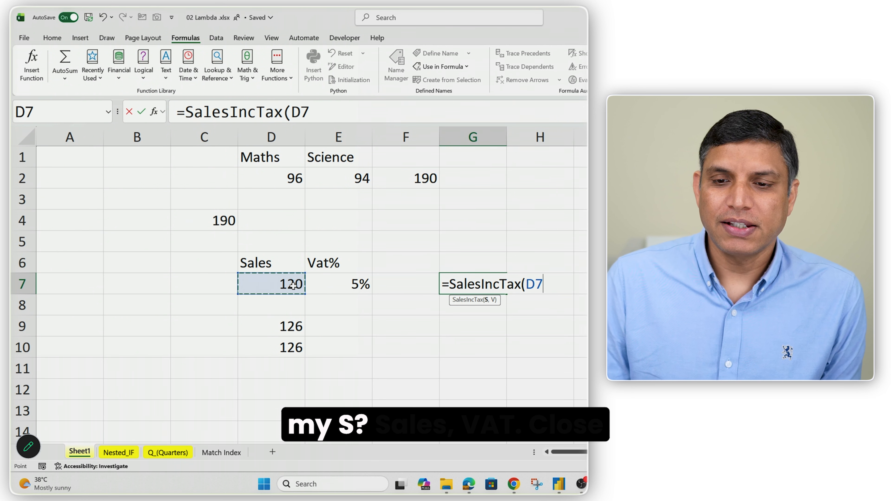
pyautogui.write(',')
pyautogui.click(329, 287)
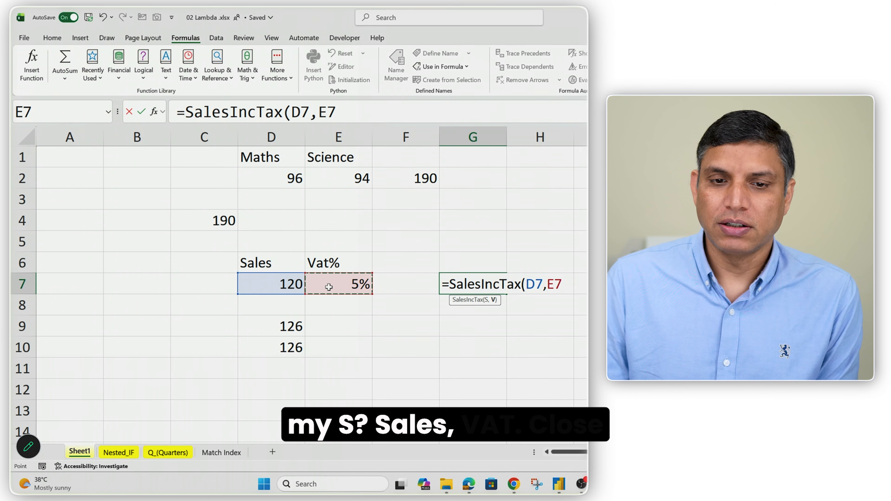
pyautogui.write(')')
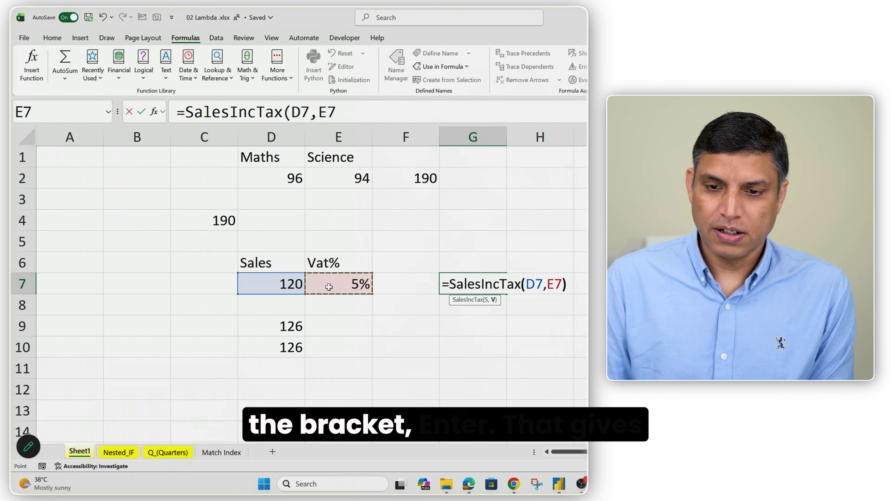
pyautogui.press('Return')
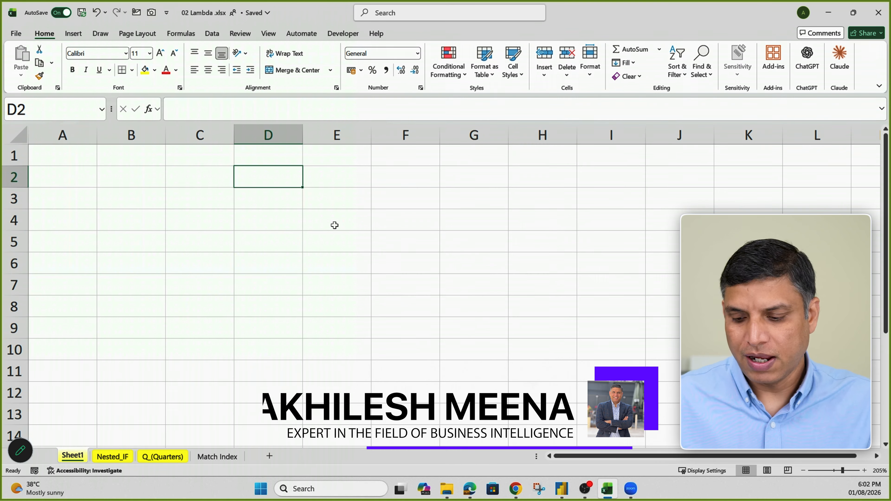
# - Enter the headers Maths in cell D1 and Science in cell E1
pyautogui.press('Up')
pyautogui.write('Maths')
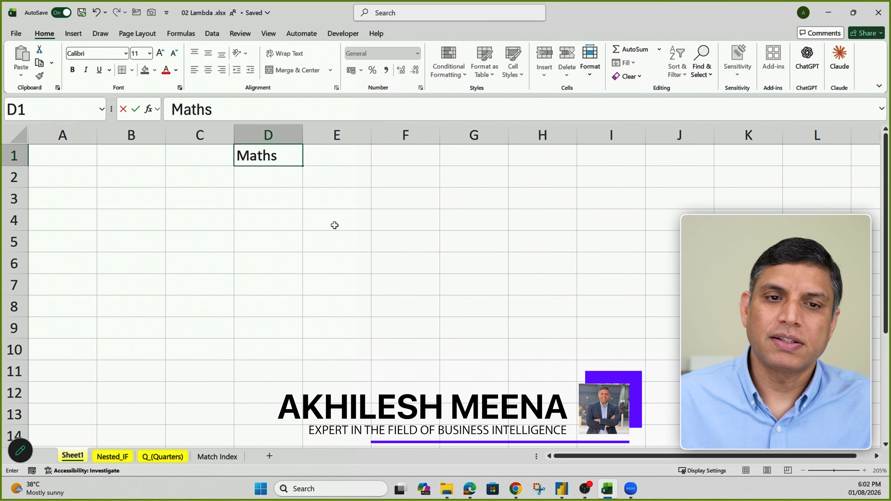
pyautogui.press('Tab')
pyautogui.write('Sci')
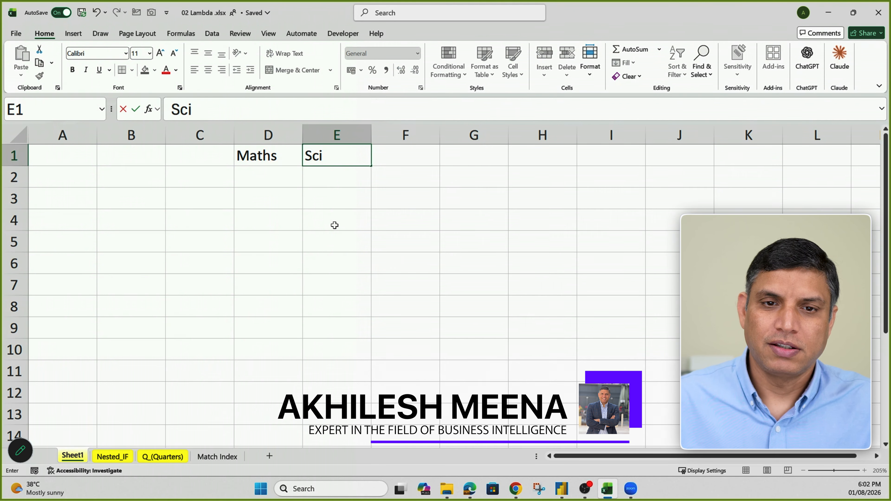
pyautogui.write('ence')
pyautogui.press('Return')
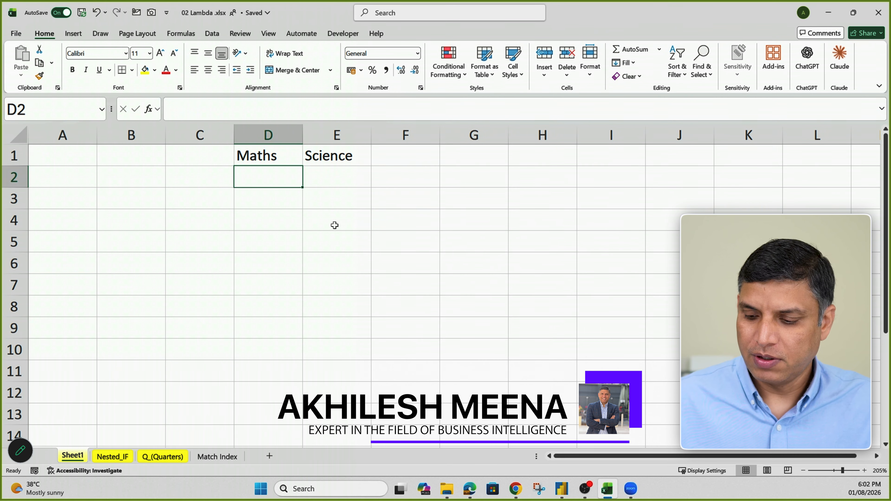
# - Enter the marks 96 under Maths in D2 and 94 under Science in E2
pyautogui.write('96')
pyautogui.press('Tab')
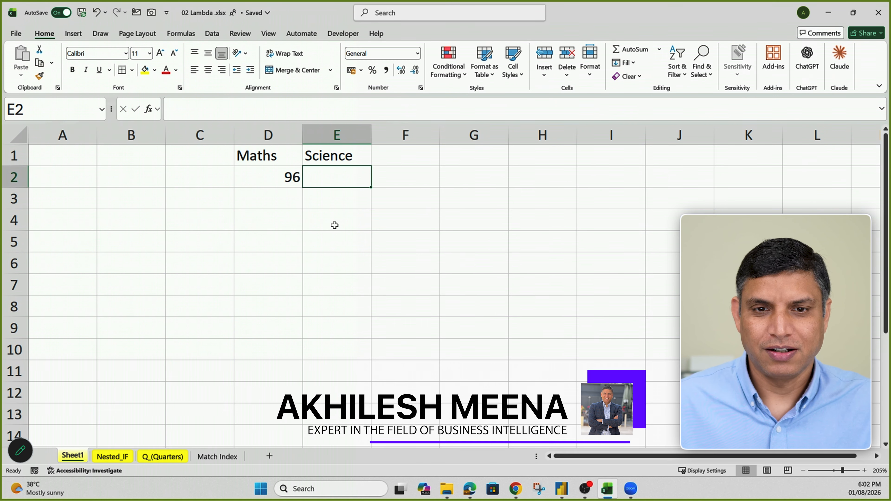
pyautogui.write('94')
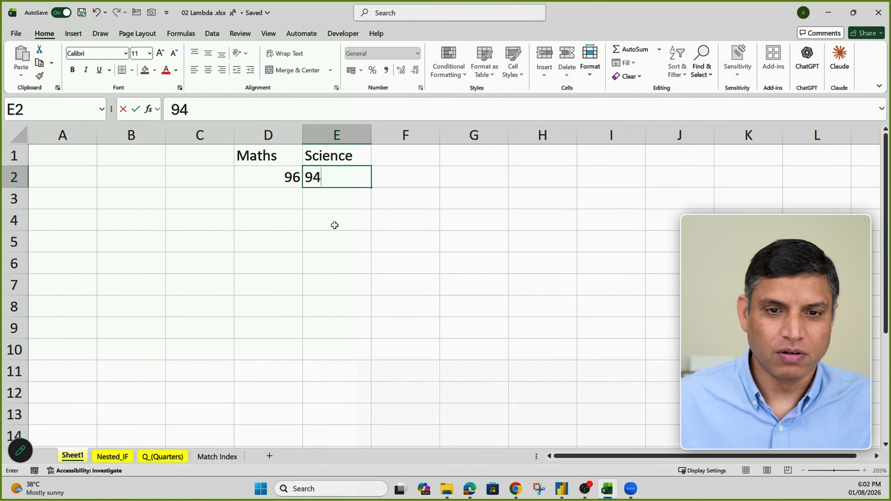
pyautogui.click(334, 225)
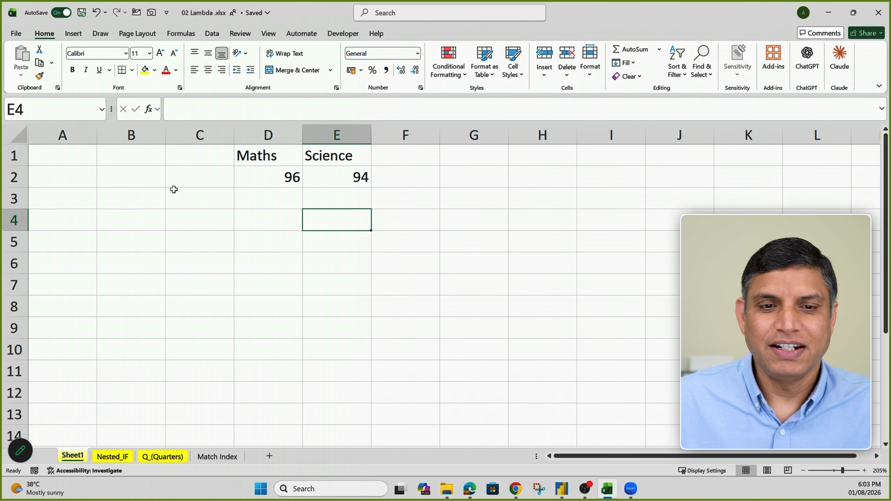
# - Total the two marks in cell F2 with the formula =SUM(D2:E2)
pyautogui.click(419, 180)
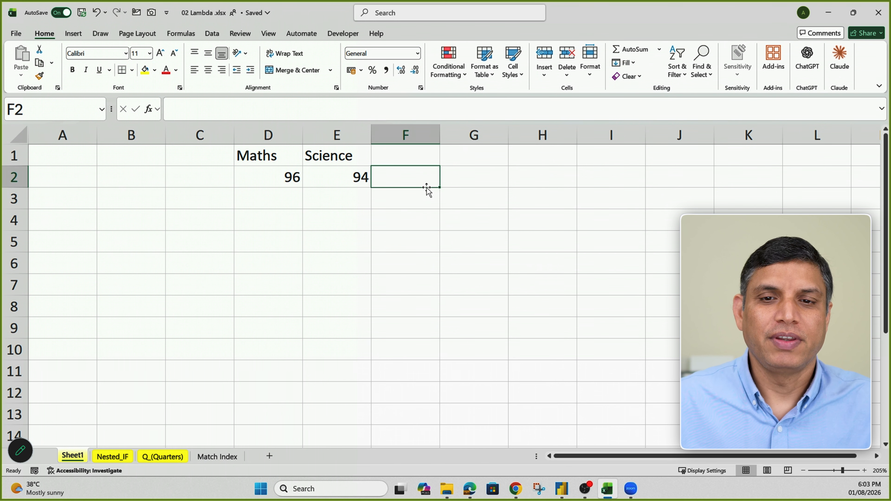
pyautogui.write('=')
pyautogui.press('Escape')
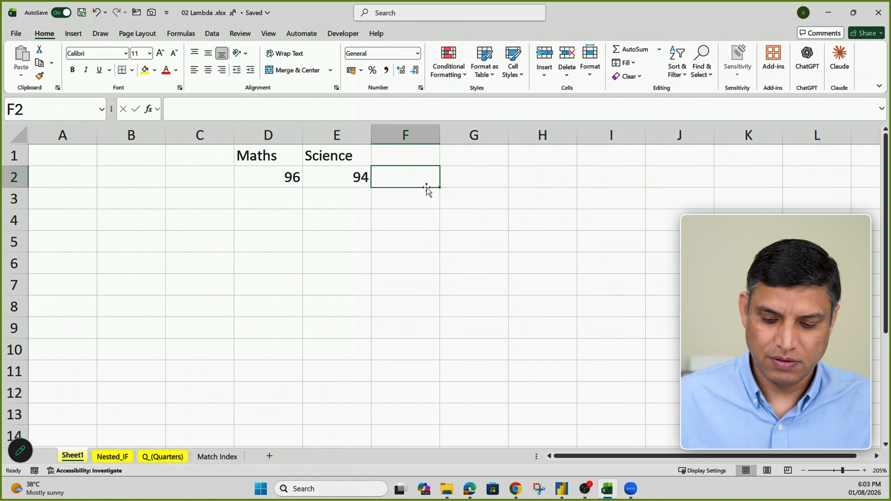
pyautogui.hotkey('alt', '=')
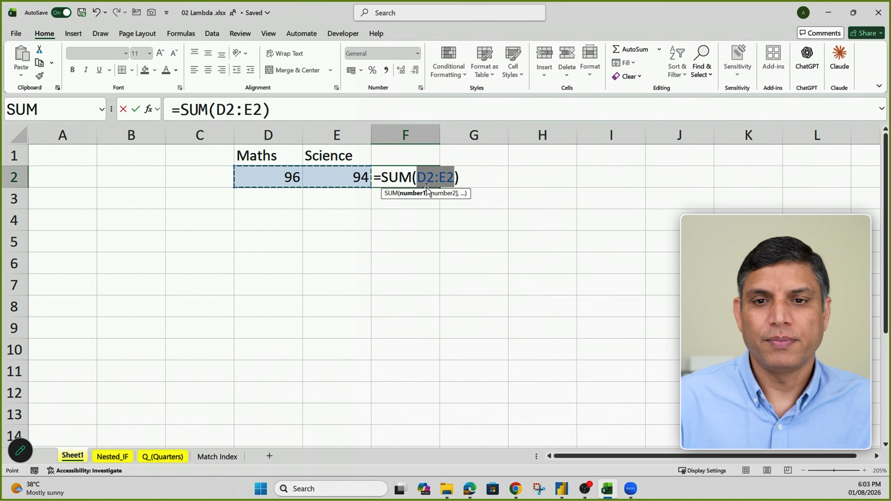
pyautogui.press('Return')
pyautogui.press('Up')
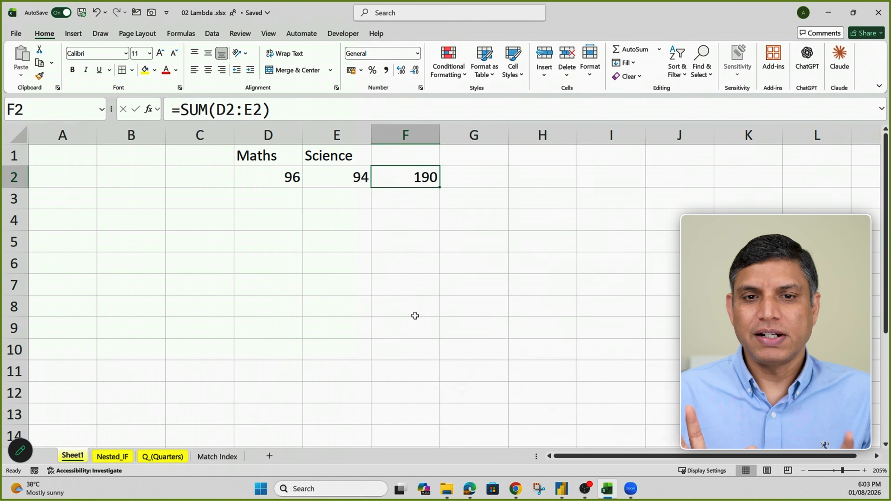
# - Begin a LAMBDA formula in cell C4 with parameters M and S and the calculation M+S
pyautogui.click(221, 225)
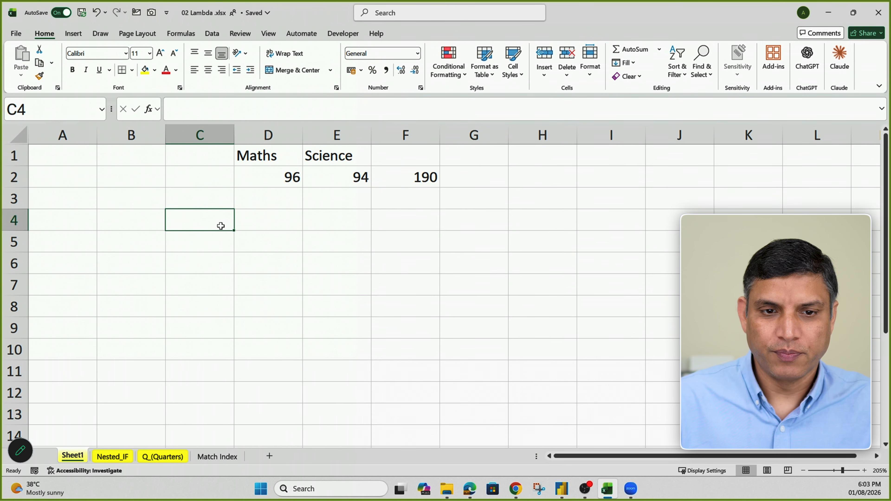
pyautogui.write('=lam')
pyautogui.press('Tab')
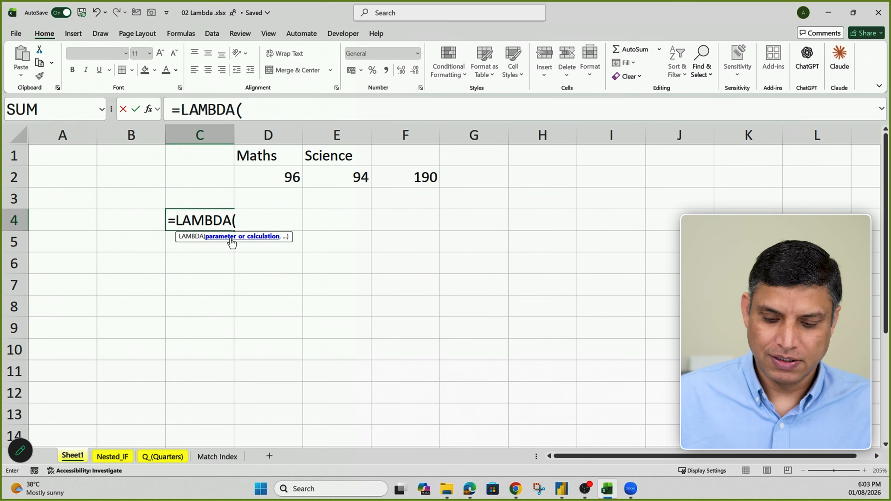
pyautogui.write('M')
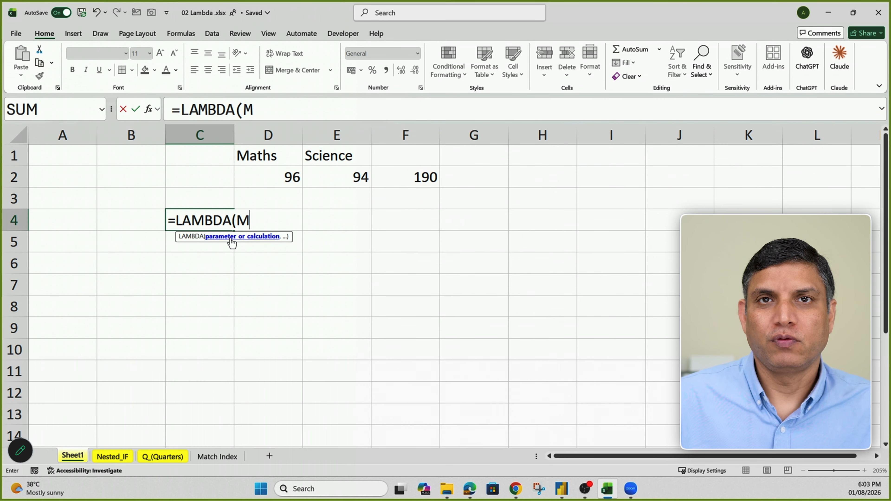
pyautogui.write(',')
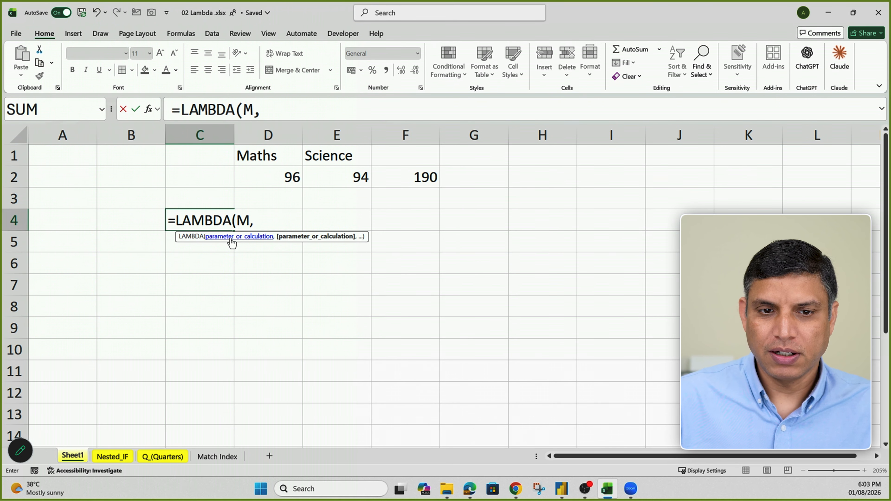
pyautogui.write('S')
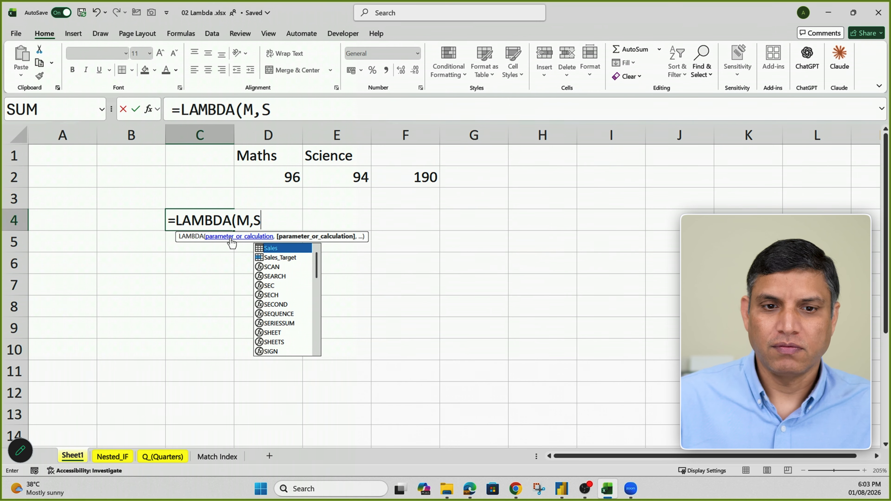
pyautogui.write(',')
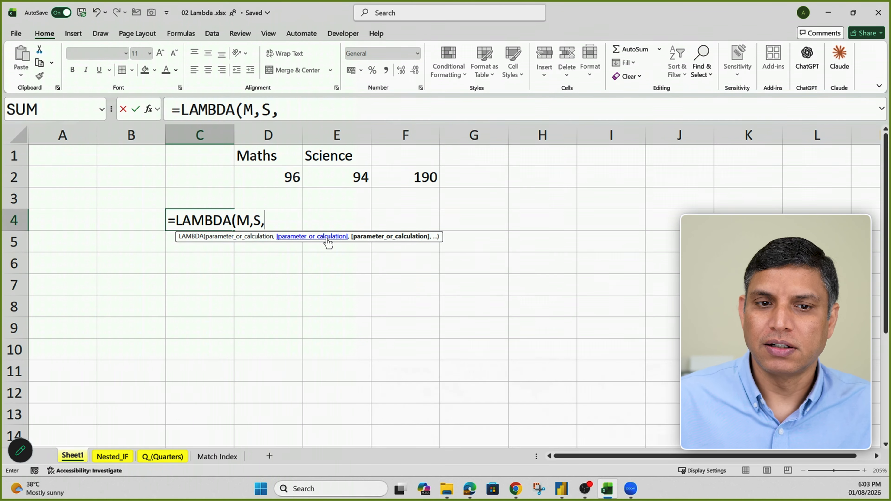
pyautogui.write('M+S')
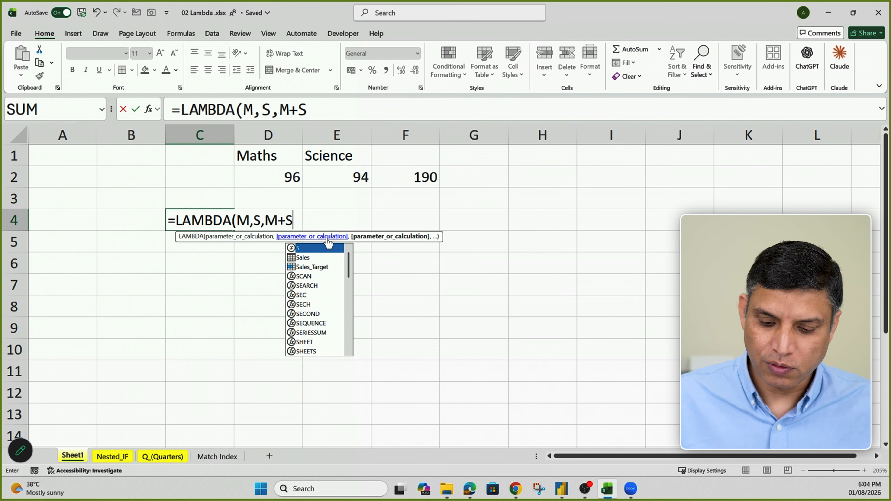
# - Complete the LAMBDA in C4 by passing D2 and E2 as arguments, giving =LAMBDA(M,S,M+S)(D2,E2)
pyautogui.write(')(')
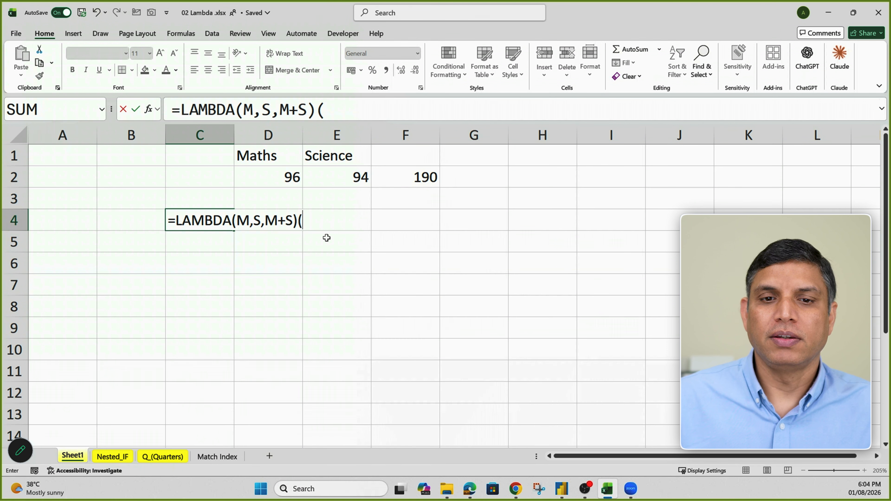
pyautogui.click(290, 173)
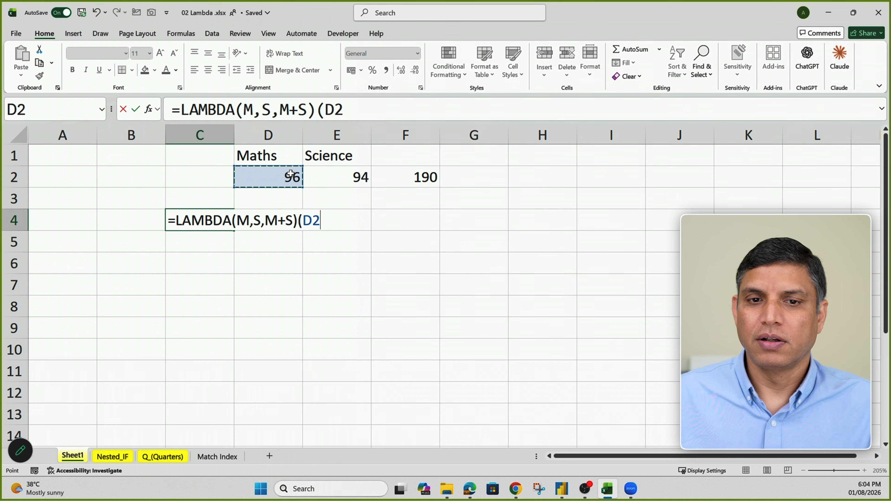
pyautogui.write(',')
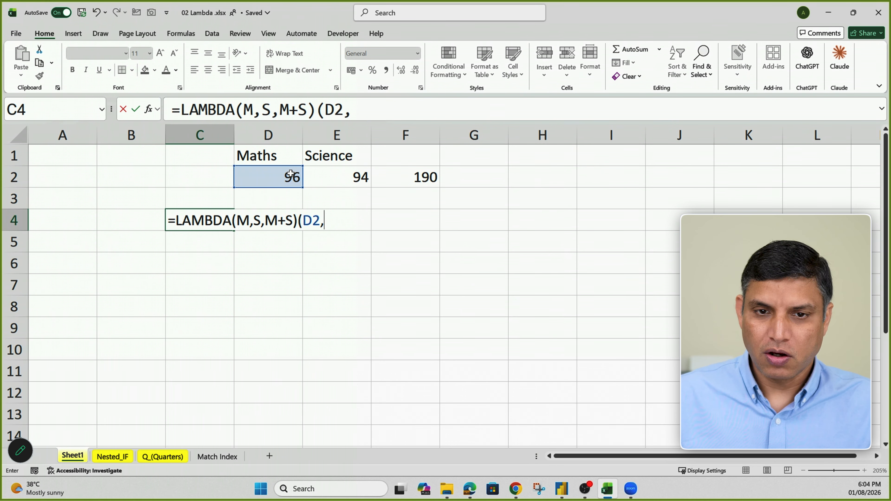
pyautogui.click(342, 178)
pyautogui.write(')')
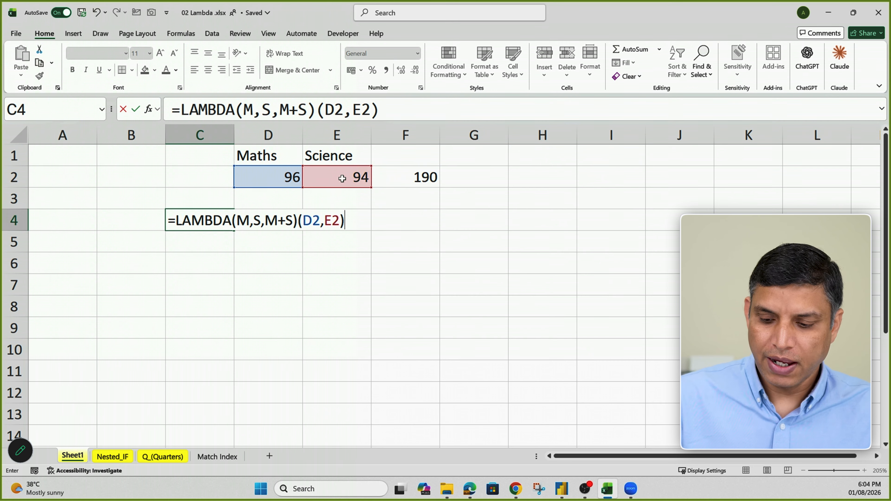
pyautogui.press('Return')
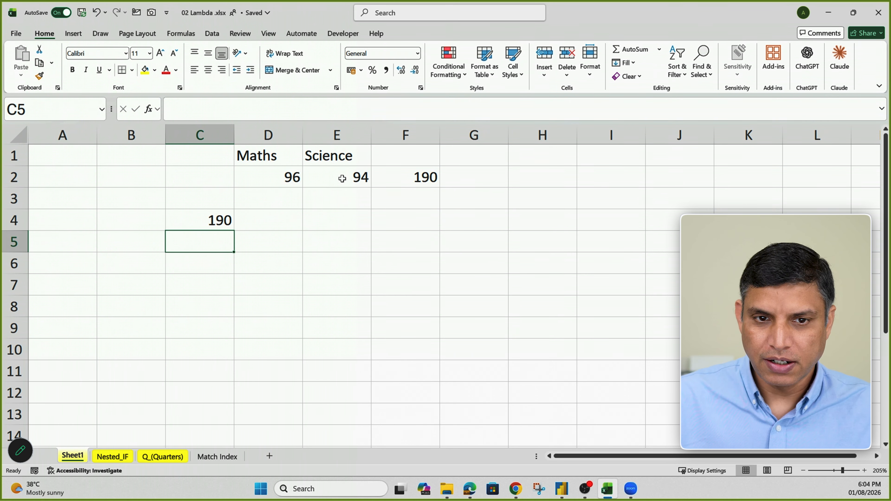
# - Compare the SUM formula in F2 with the LAMBDA formula in C4, examining the LAMBDA's parameters, calculation and supplied arguments
pyautogui.click(428, 179)
pyautogui.click(195, 224)
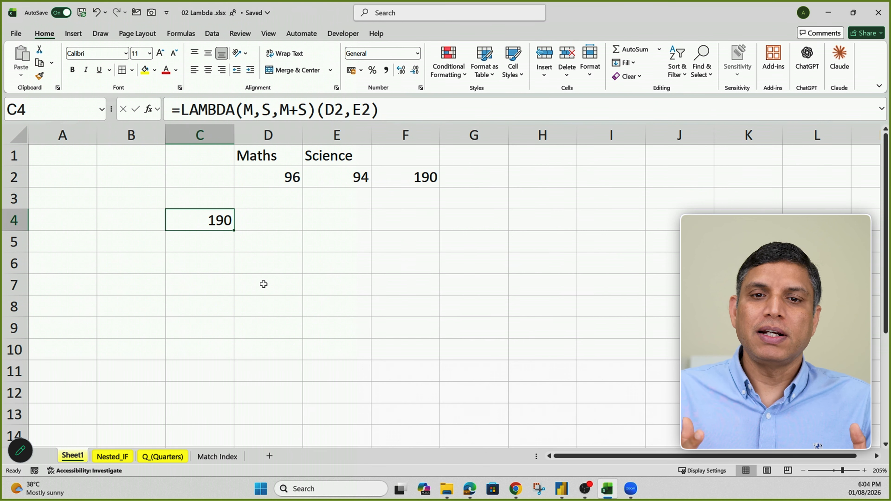
pyautogui.click(420, 179)
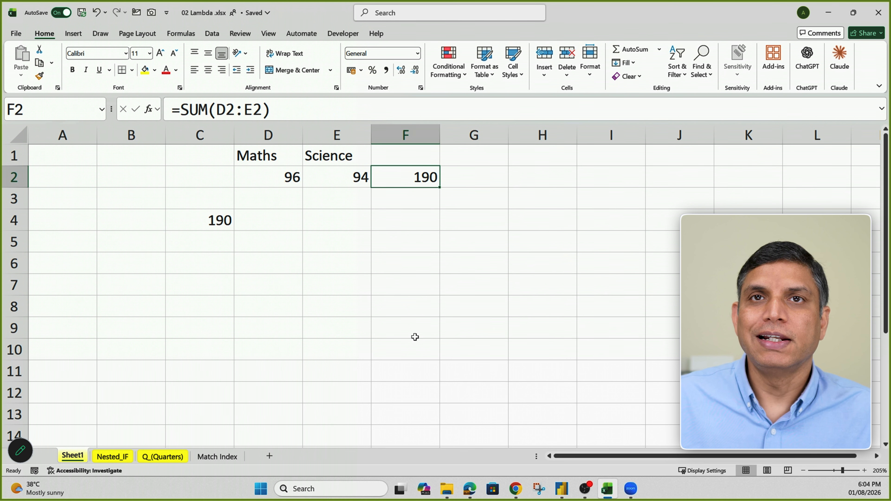
pyautogui.click(219, 232)
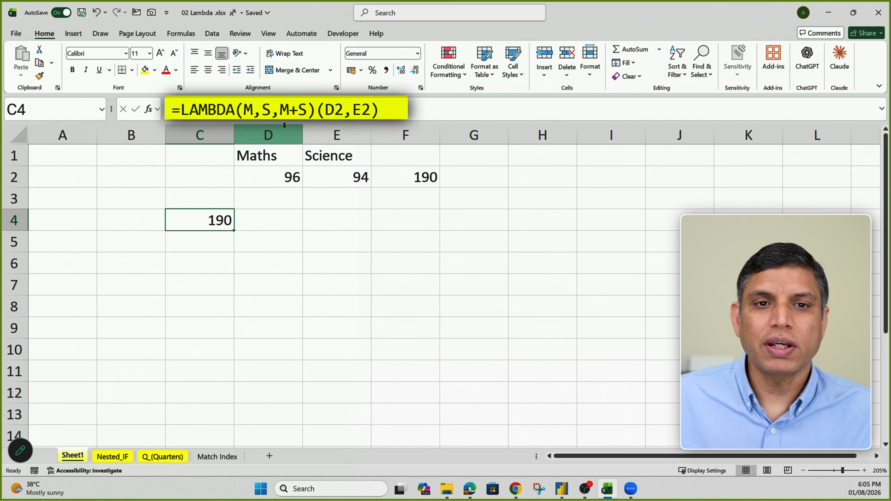
pyautogui.click(247, 105)
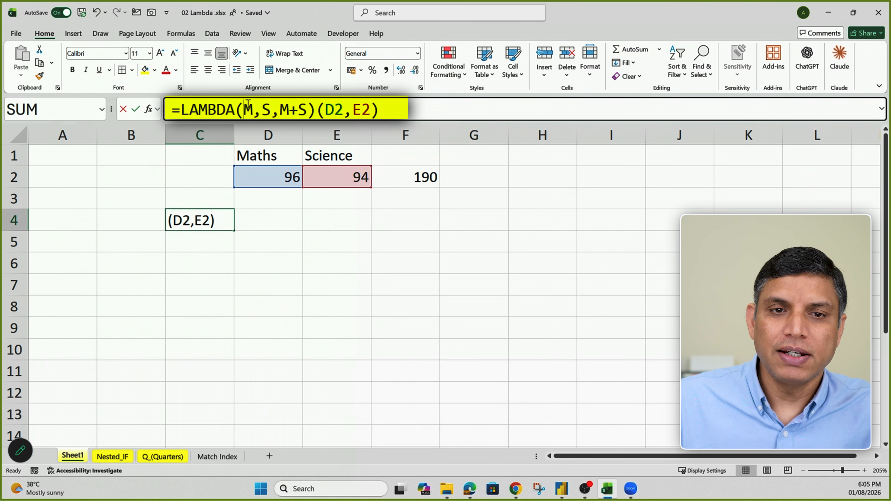
pyautogui.moveTo(244, 107); pyautogui.dragTo(311, 105)
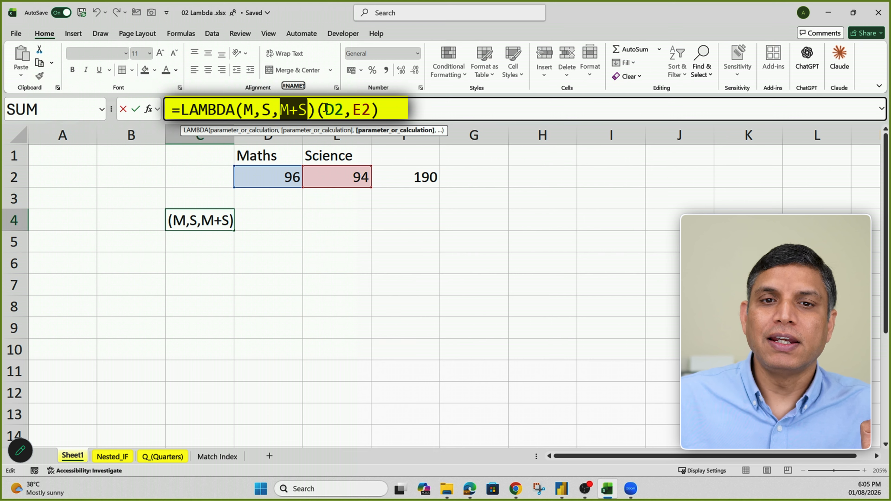
pyautogui.moveTo(325, 108); pyautogui.dragTo(371, 108)
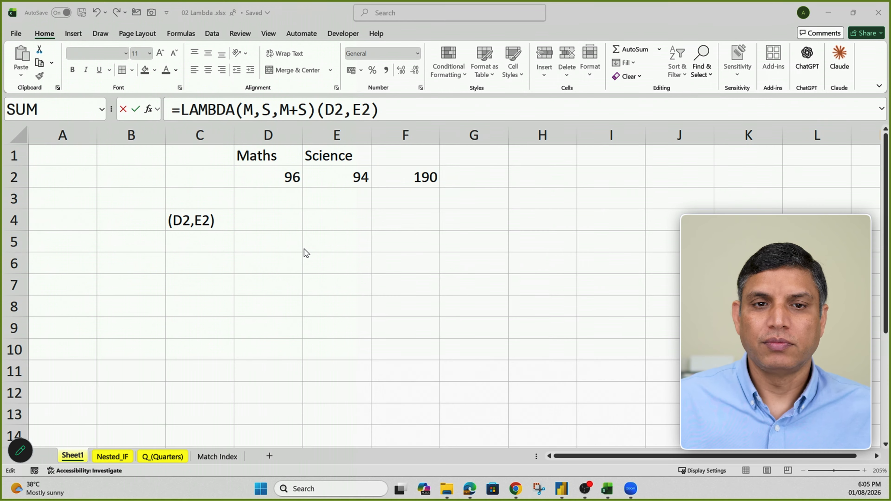
pyautogui.hotkey('alt', 'Tab')
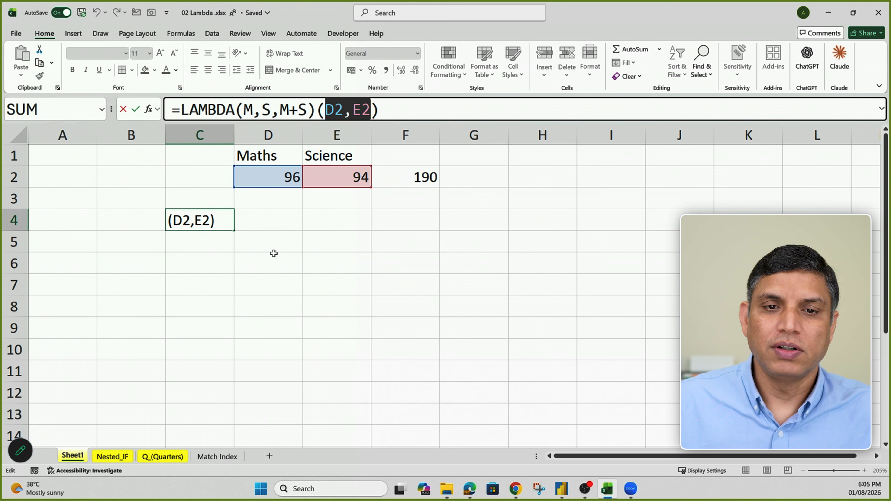
# - Enter the headers Sales and Vat% in D6 and E6, with the values 120 and 5% beneath them
pyautogui.press('Return')
pyautogui.click(264, 267)
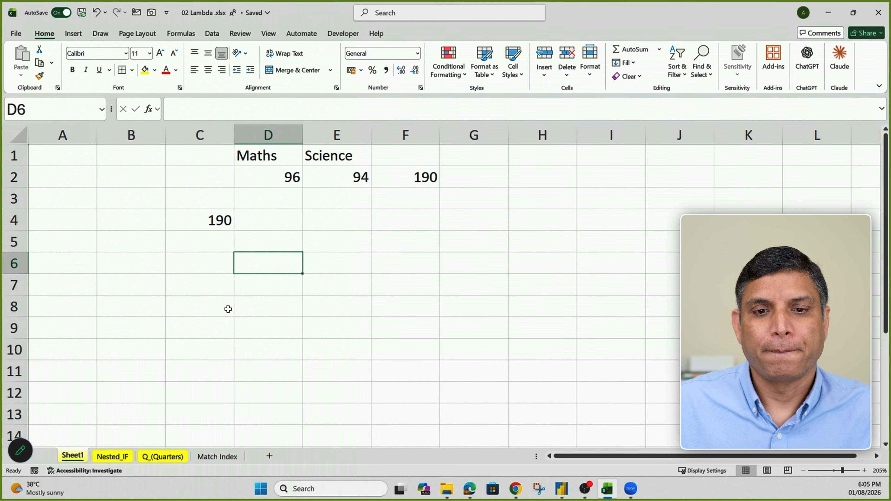
pyautogui.write('Sales')
pyautogui.press('Tab')
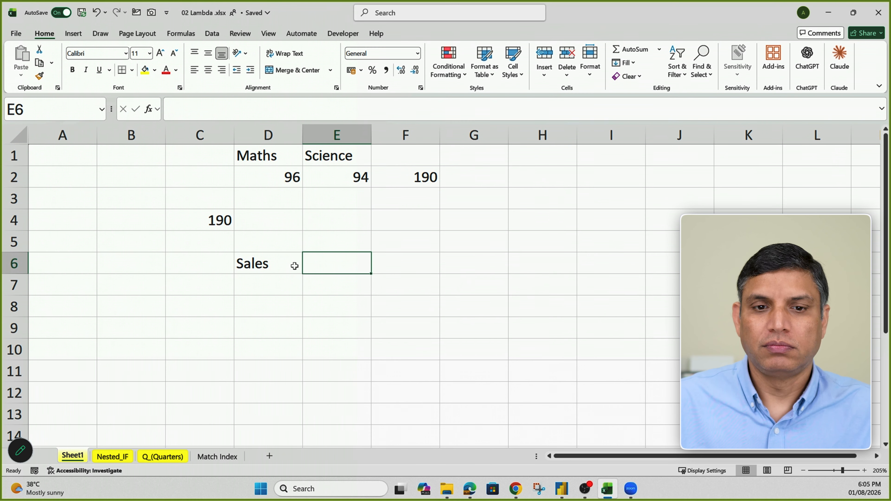
pyautogui.write('Vat')
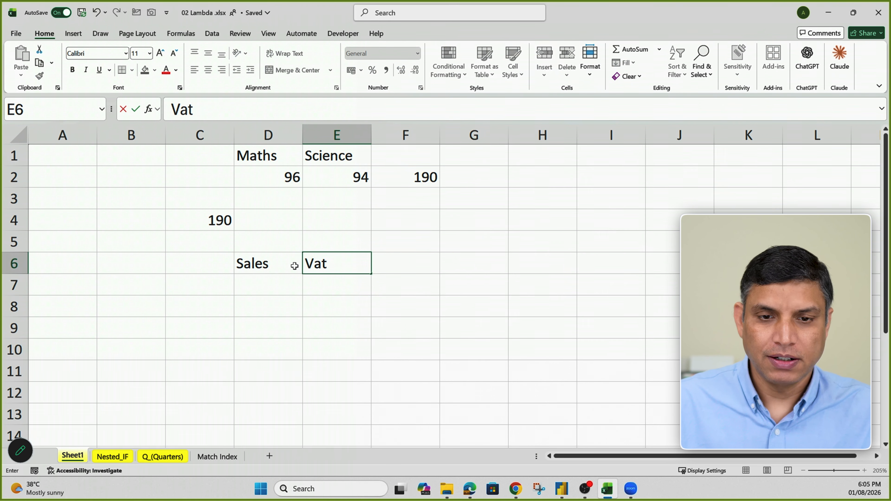
pyautogui.write('%')
pyautogui.press('Return')
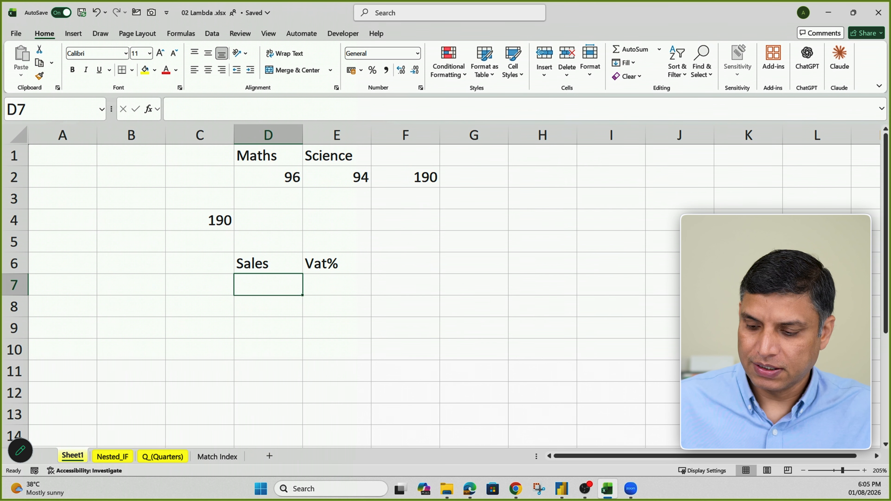
pyautogui.write('120')
pyautogui.press('Tab')
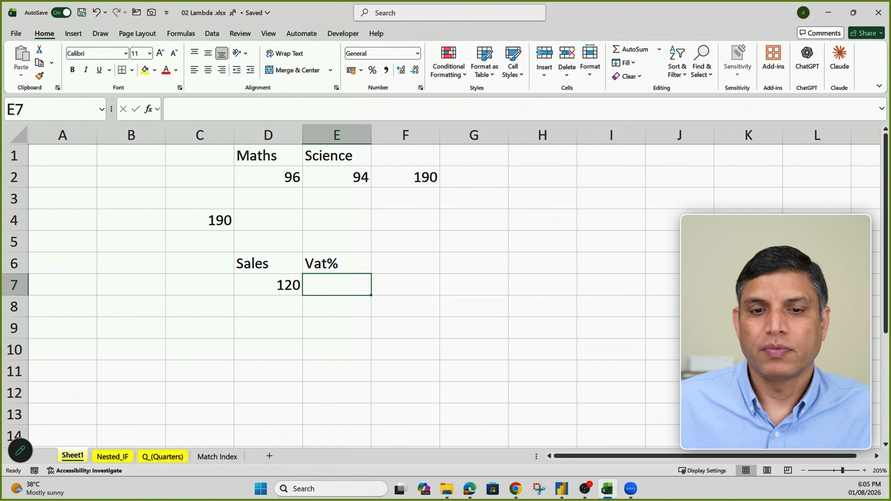
pyautogui.write('5%')
pyautogui.press('Return')
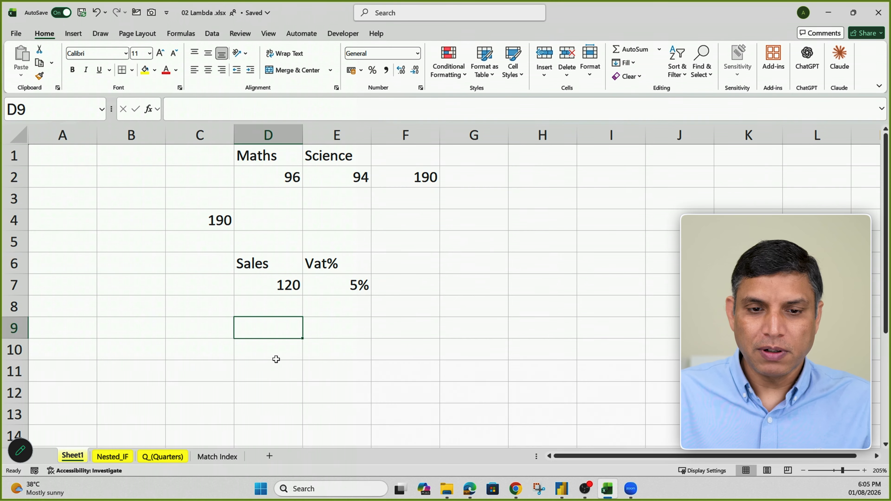
# - Calculate the sales amount including VAT in cell D9 with the formula =D7+D7*E7
pyautogui.write('=')
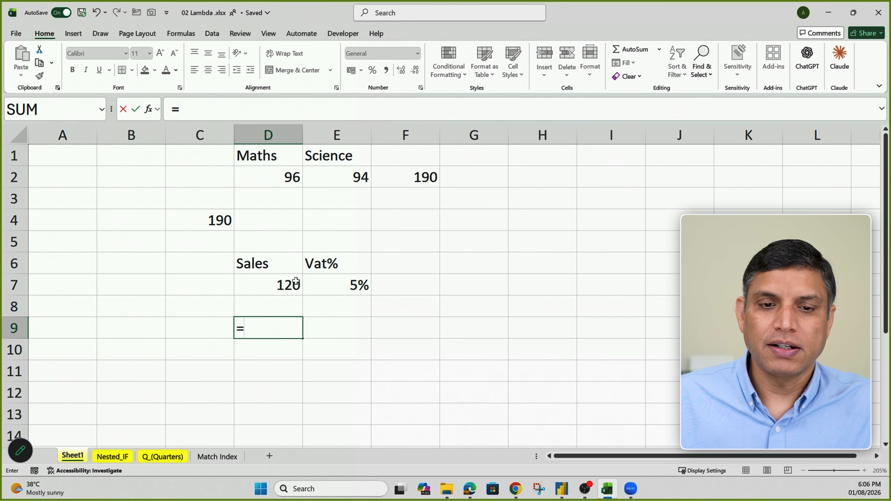
pyautogui.click(295, 284)
pyautogui.write('+')
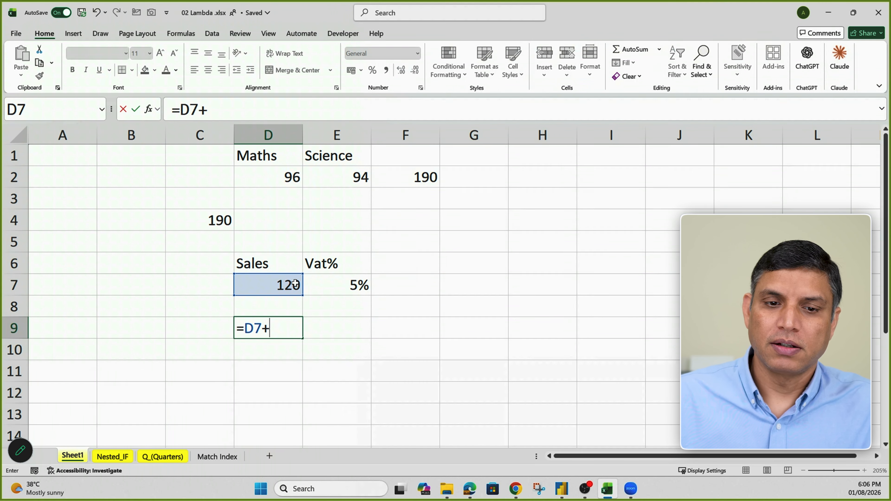
pyautogui.click(294, 284)
pyautogui.write('*')
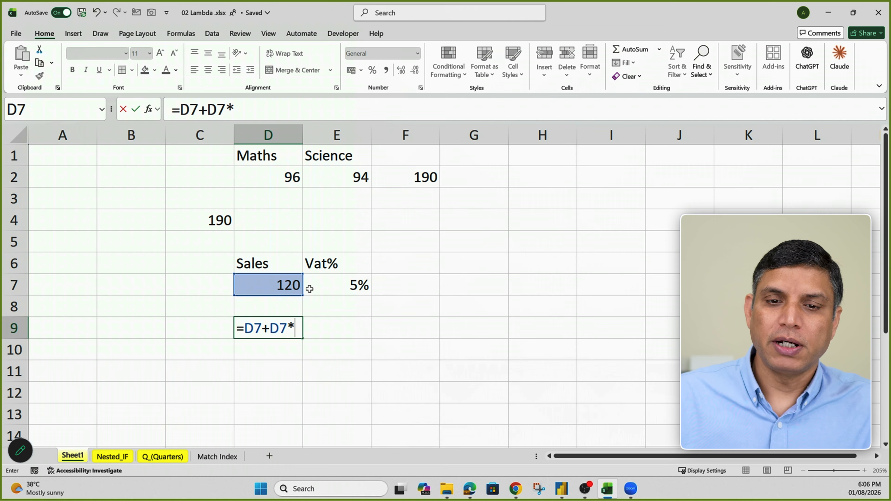
pyautogui.click(336, 290)
pyautogui.press('Return')
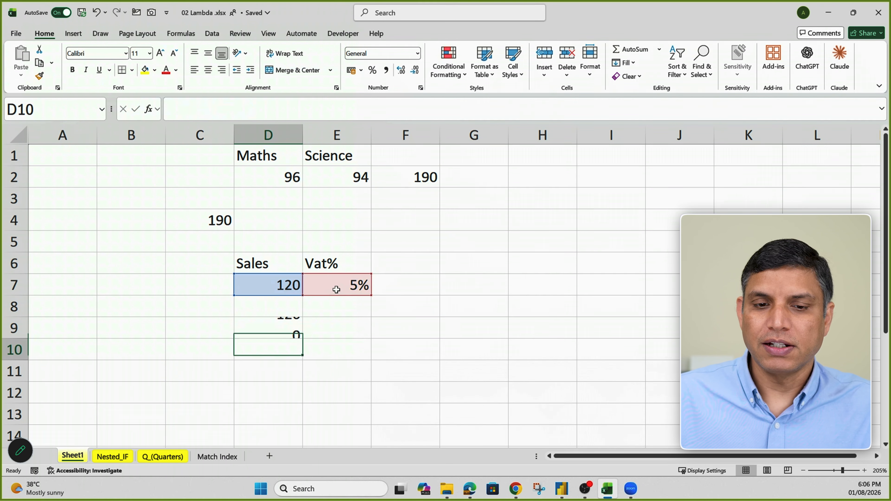
pyautogui.press('Up')
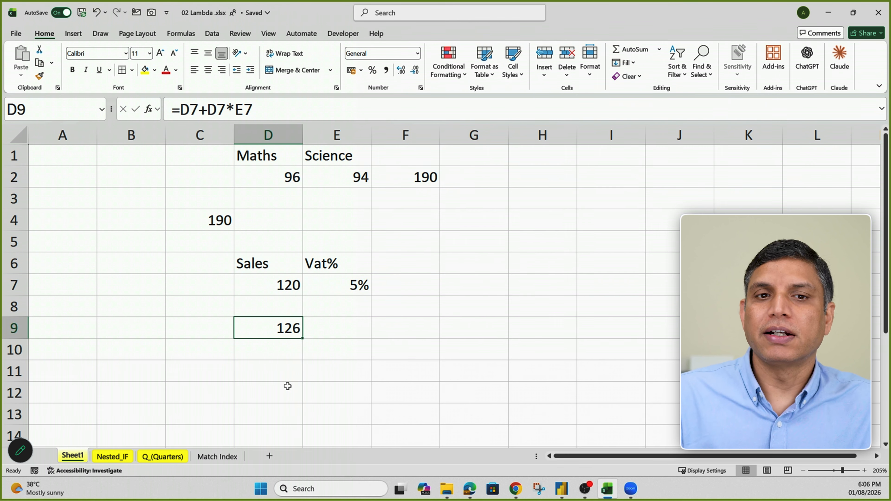
# - Write a LAMBDA formula in cell D10 with parameters S and V and the calculation S+S*V
pyautogui.click(283, 347)
pyautogui.write('=')
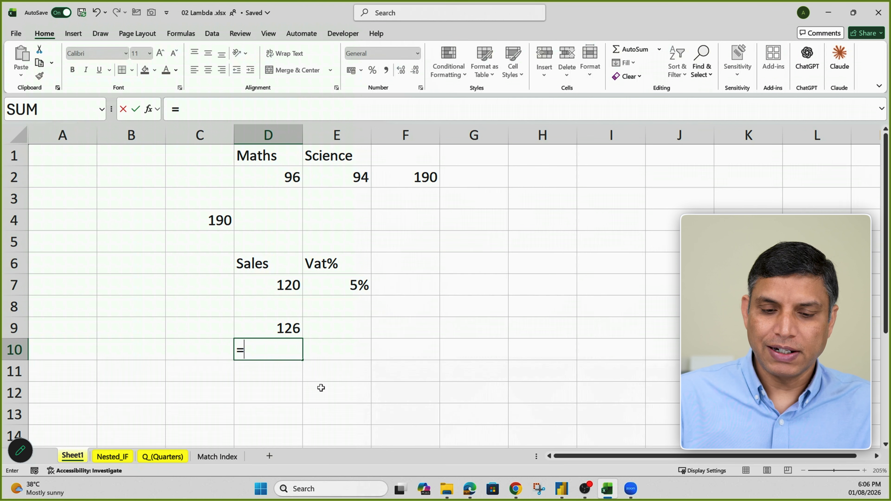
pyautogui.write('lam')
pyautogui.press('Tab')
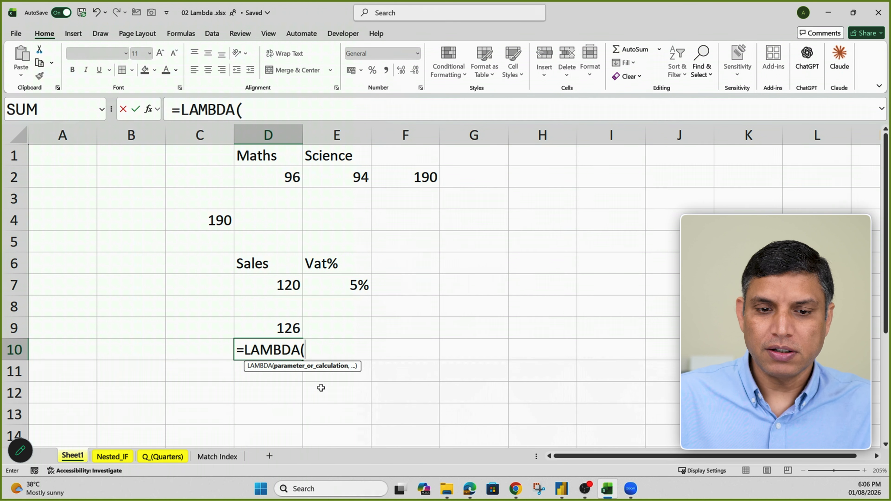
pyautogui.write('S')
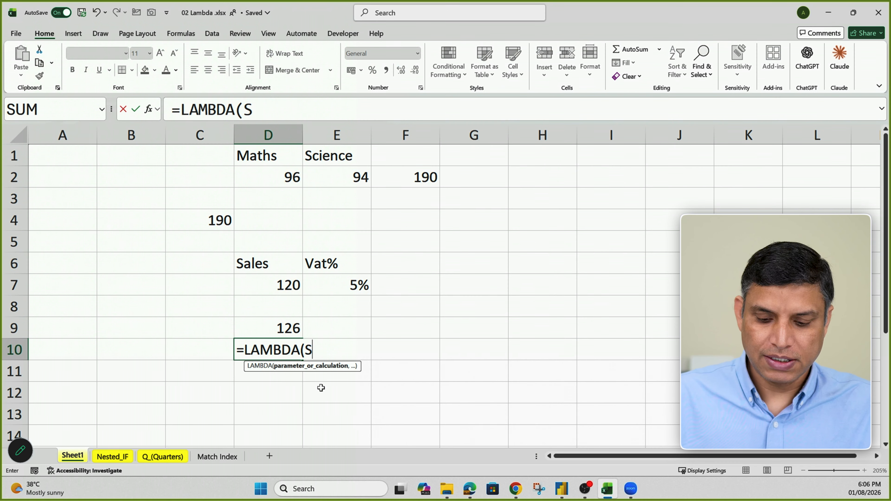
pyautogui.write(',V')
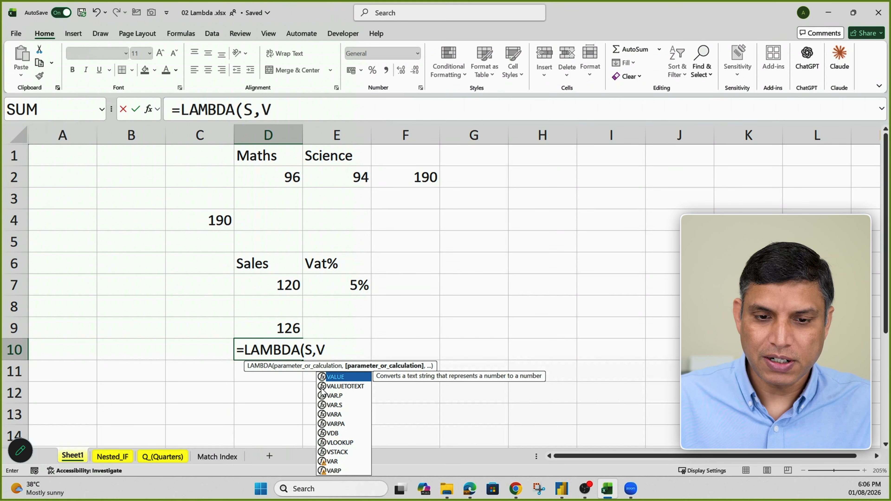
pyautogui.write(',')
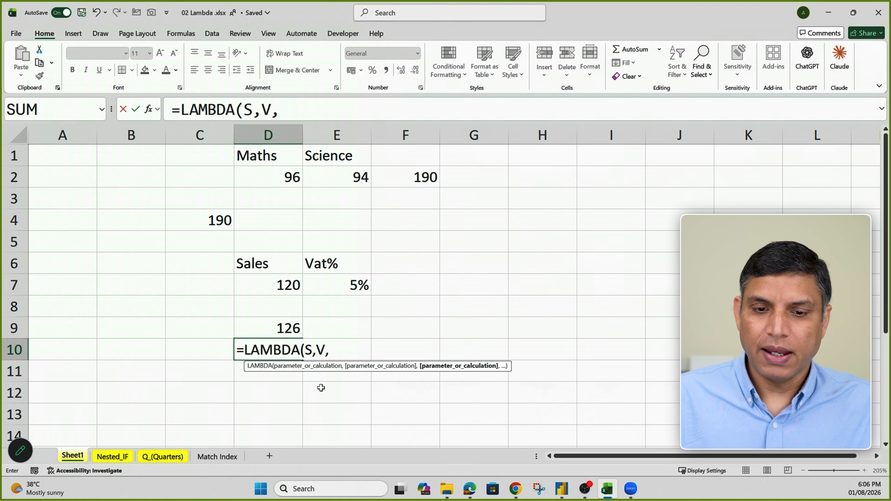
pyautogui.write('S+S')
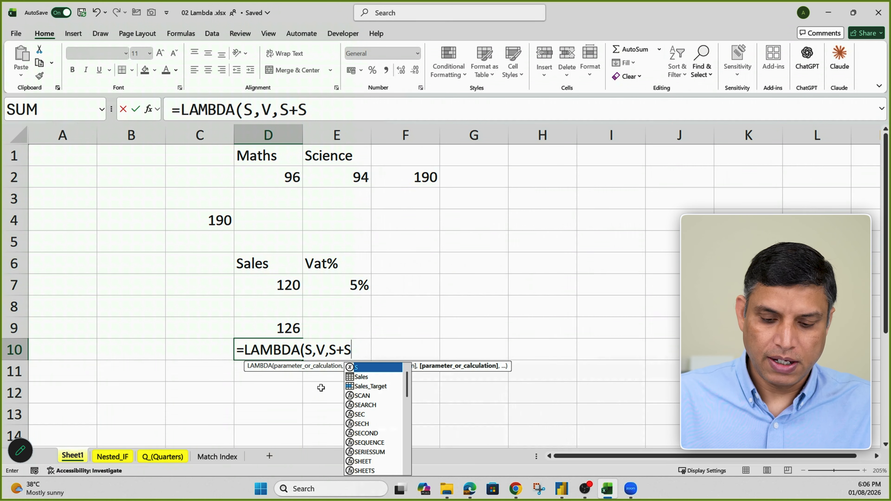
pyautogui.write('*V')
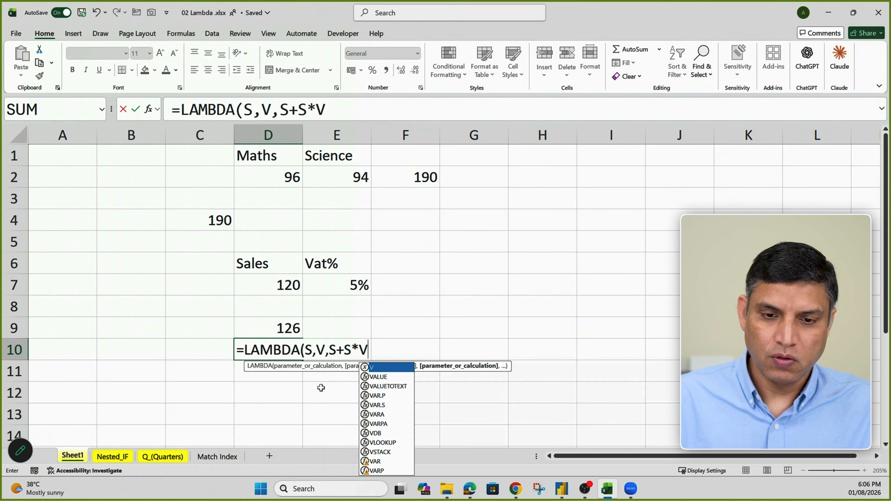
pyautogui.write(')')
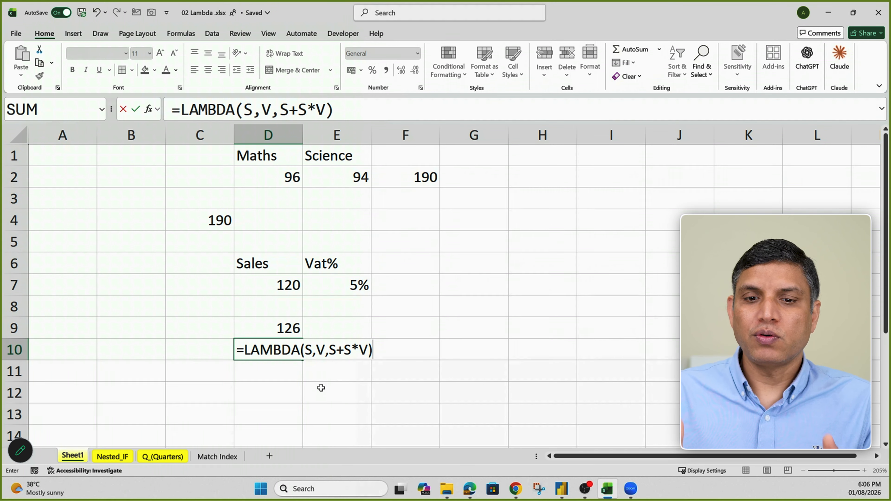
# - Complete the LAMBDA in D10 by passing D7 and E7 as arguments, giving =LAMBDA(S,V,S+S*V)(D7,E7)
pyautogui.write('(')
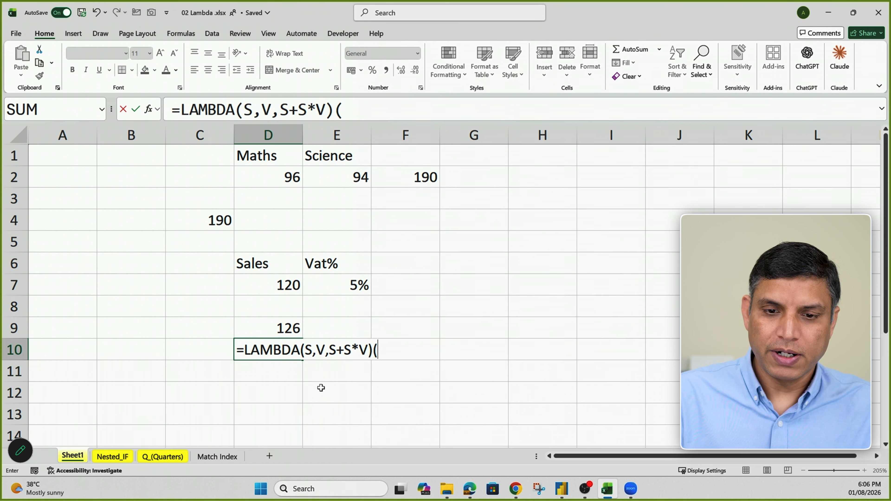
pyautogui.click(298, 284)
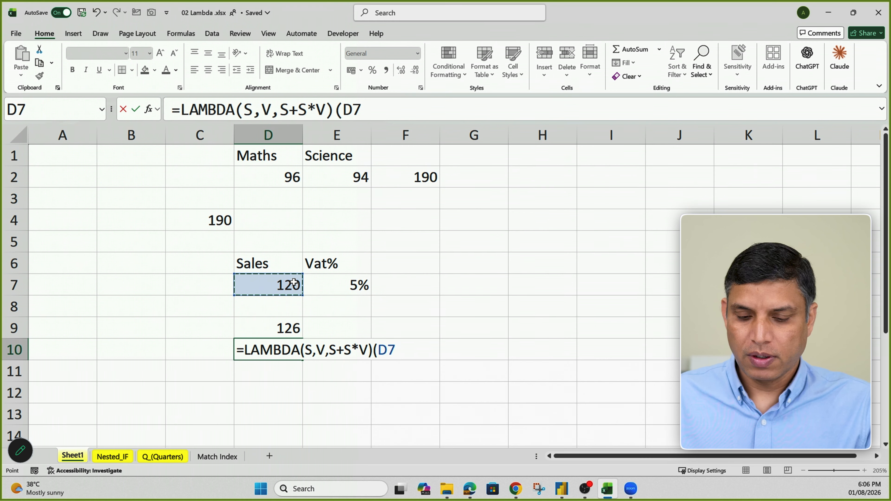
pyautogui.write(',')
pyautogui.click(347, 284)
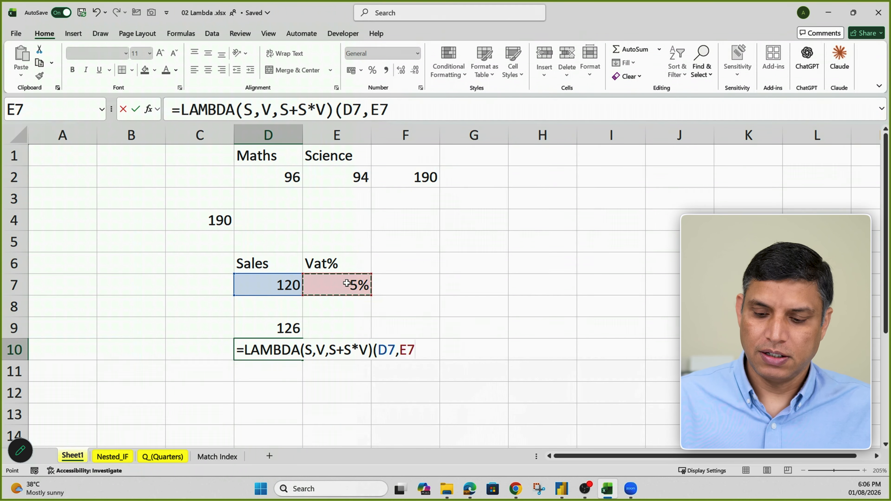
pyautogui.press('Return')
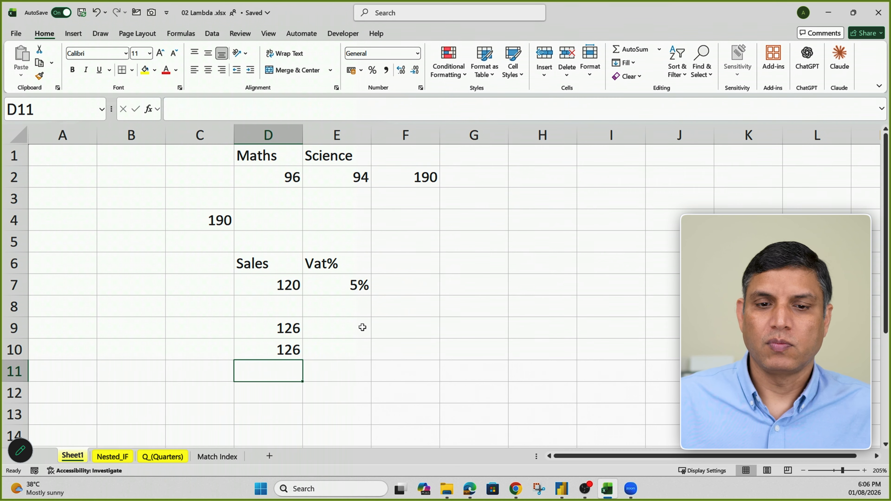
# - Copy the definition =LAMBDA(S,V,S+S*V) from D10's formula, leaving out the supplied arguments and keeping the cell unedited
pyautogui.click(287, 350)
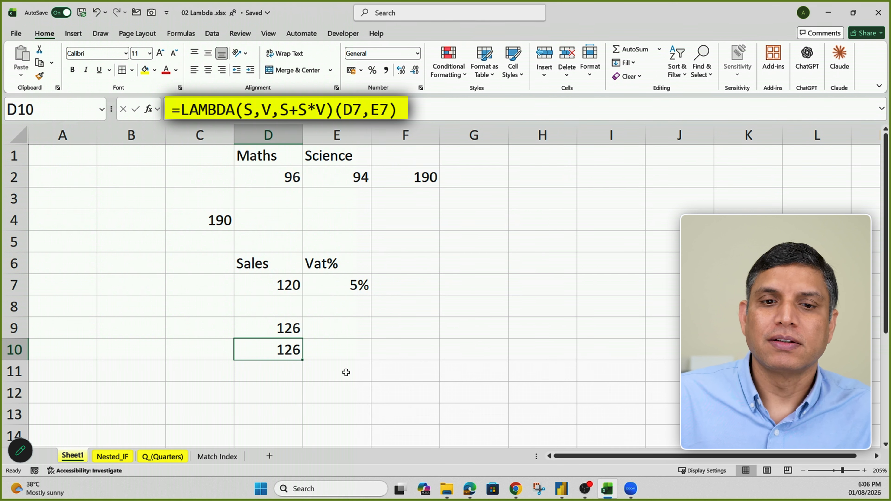
pyautogui.click(282, 330)
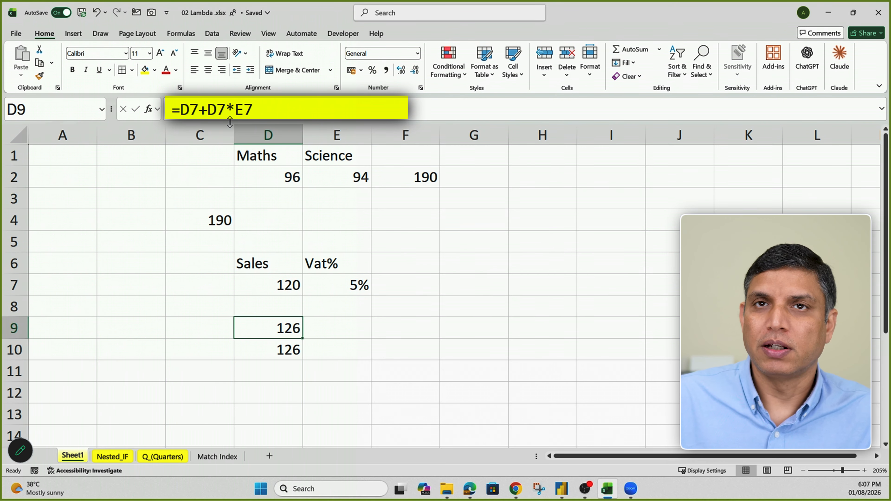
pyautogui.click(360, 347)
pyautogui.click(287, 353)
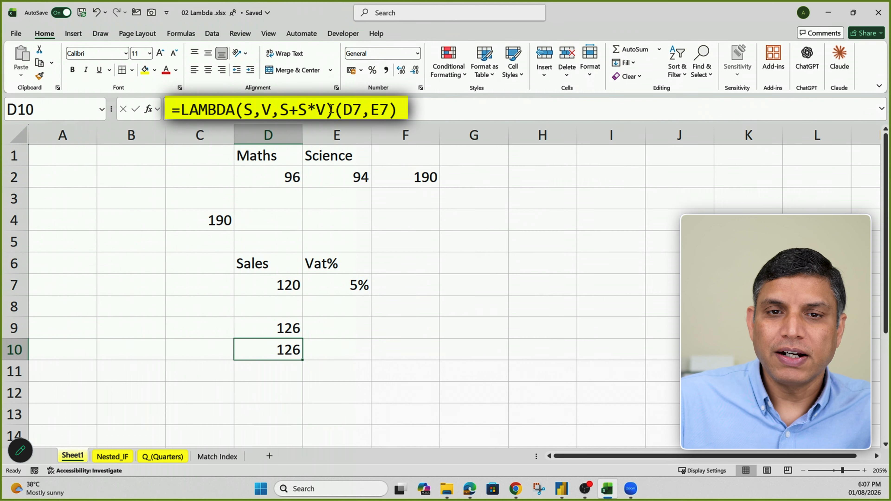
pyautogui.moveTo(331, 109); pyautogui.dragTo(172, 112)
pyautogui.hotkey('ctrl', 'c')
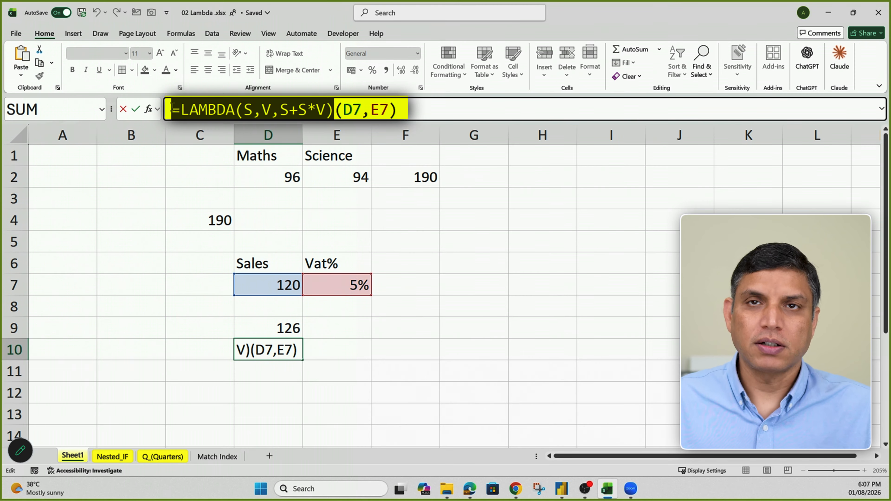
pyautogui.press('Escape')
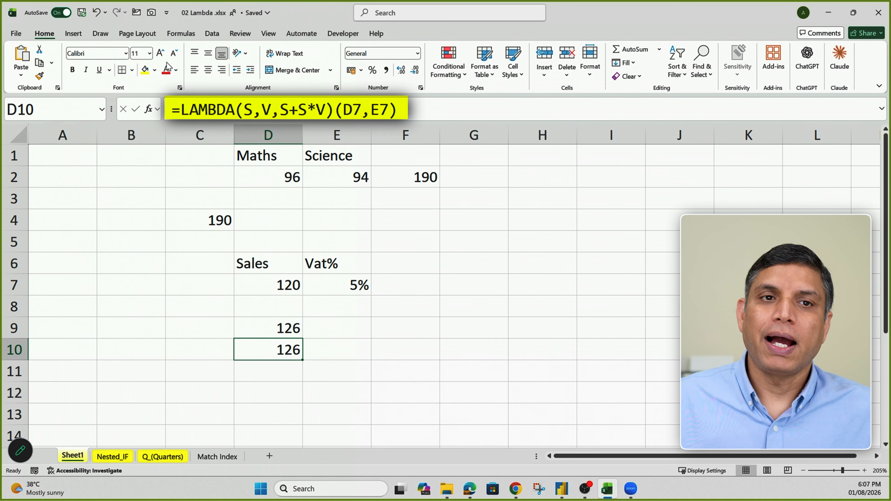
# - Create a new workbook-scoped defined name called SalesIncTax
pyautogui.click(183, 36)
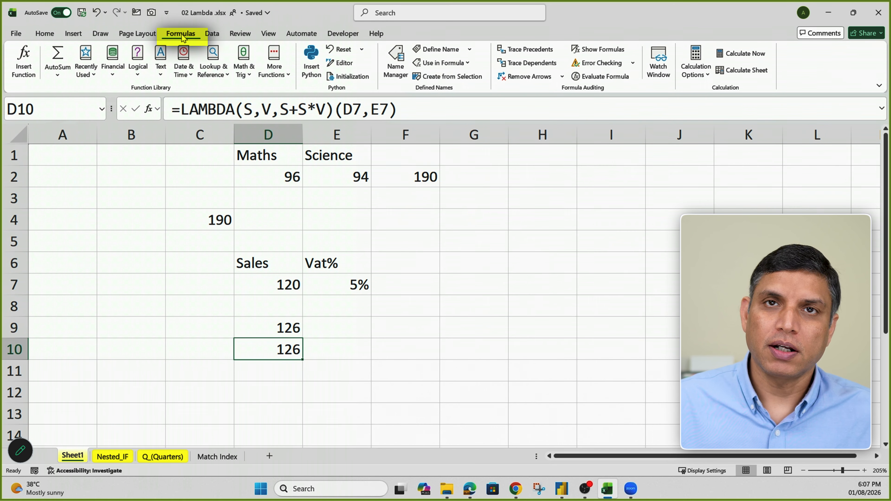
pyautogui.click(399, 67)
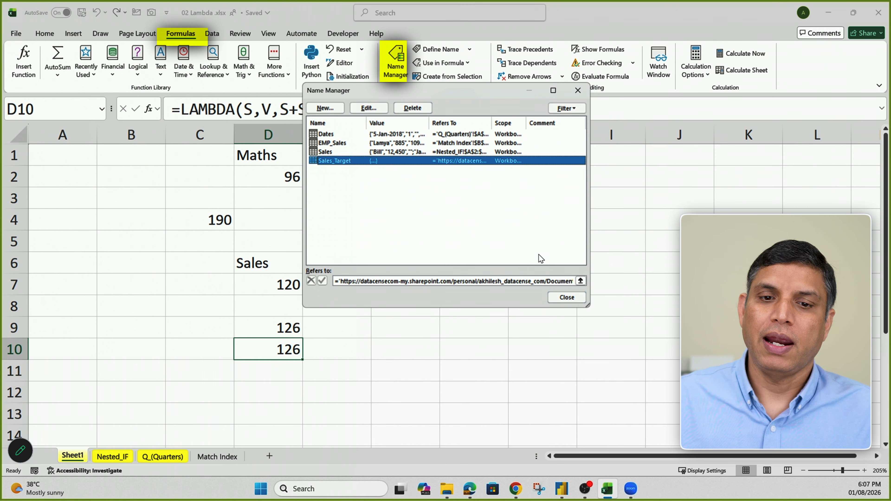
pyautogui.click(325, 108)
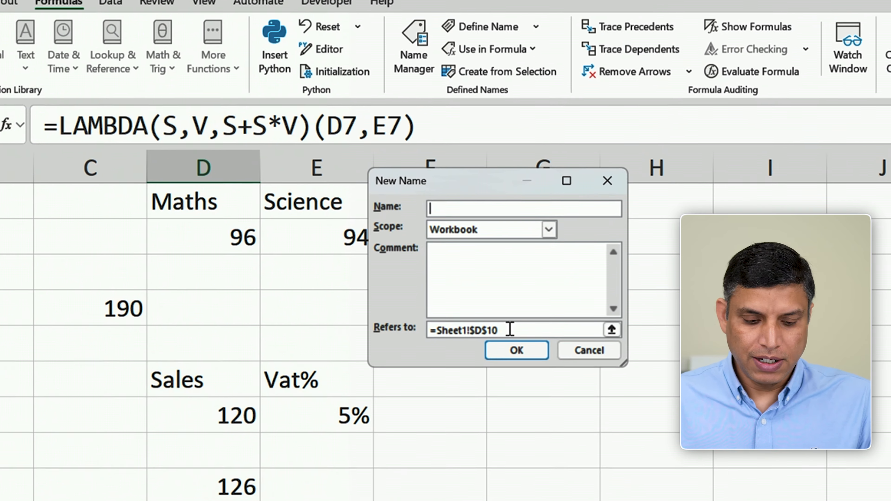
pyautogui.write('S')
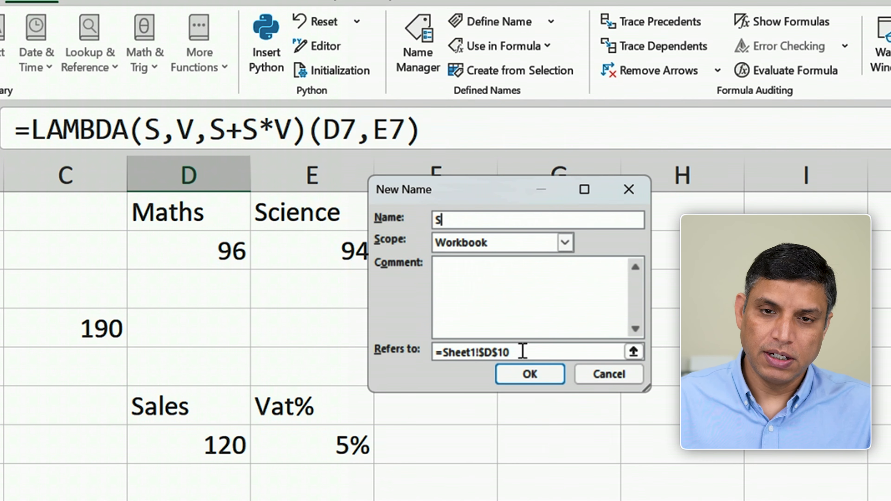
pyautogui.write('alesInd')
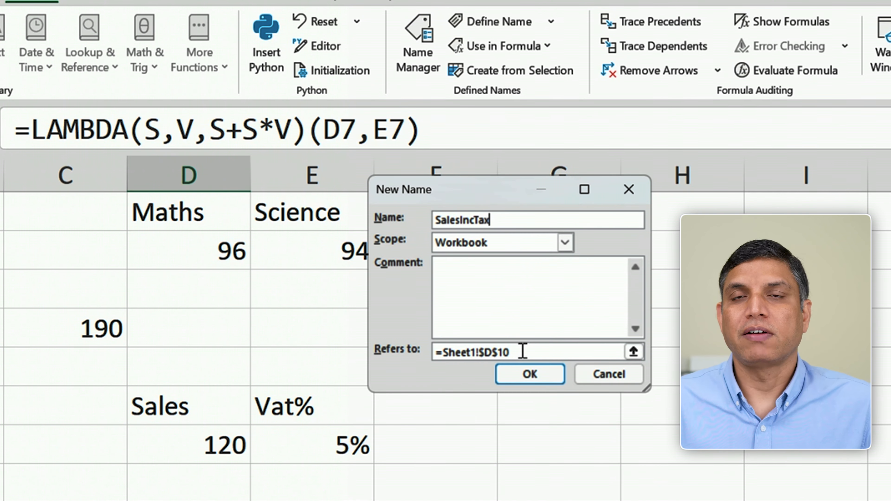
# - Make the SalesIncTax name refer to the copied =LAMBDA(S,V,S+S*V) instead of the cell reference, and save it
pyautogui.moveTo(523, 351); pyautogui.dragTo(439, 349)
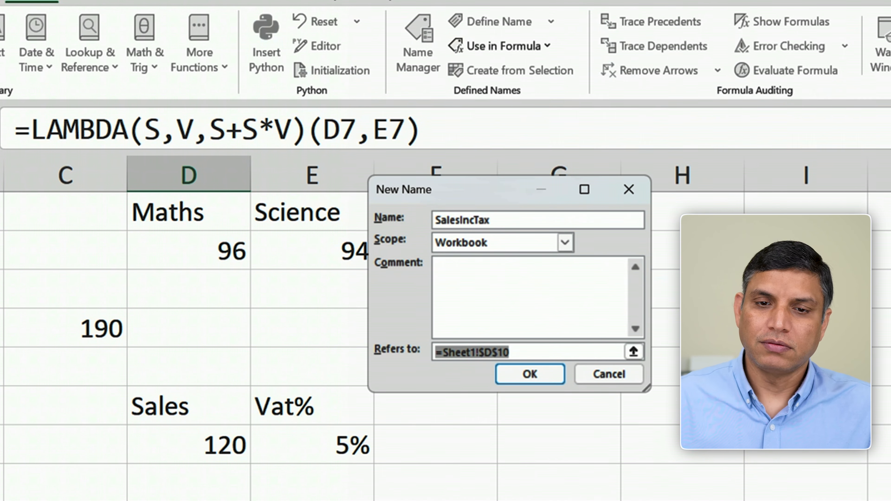
pyautogui.press('BackSpace')
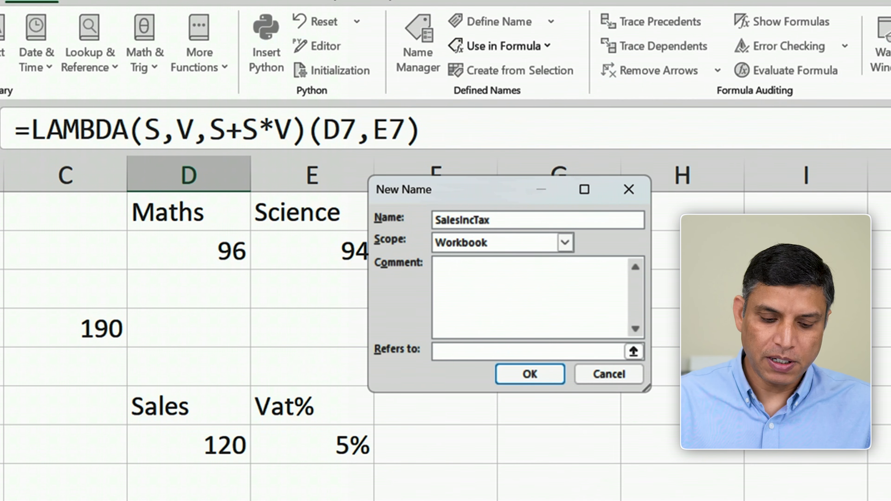
pyautogui.hotkey('ctrl', 'v')
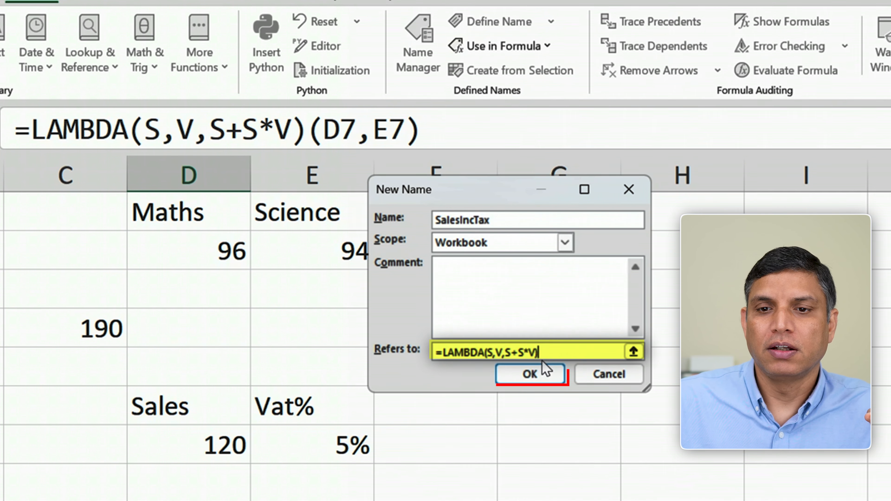
pyautogui.click(545, 378)
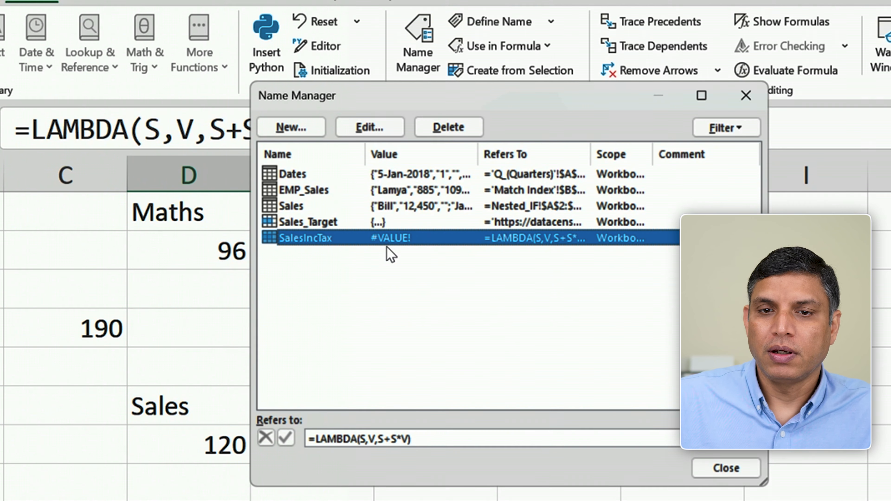
pyautogui.click(736, 471)
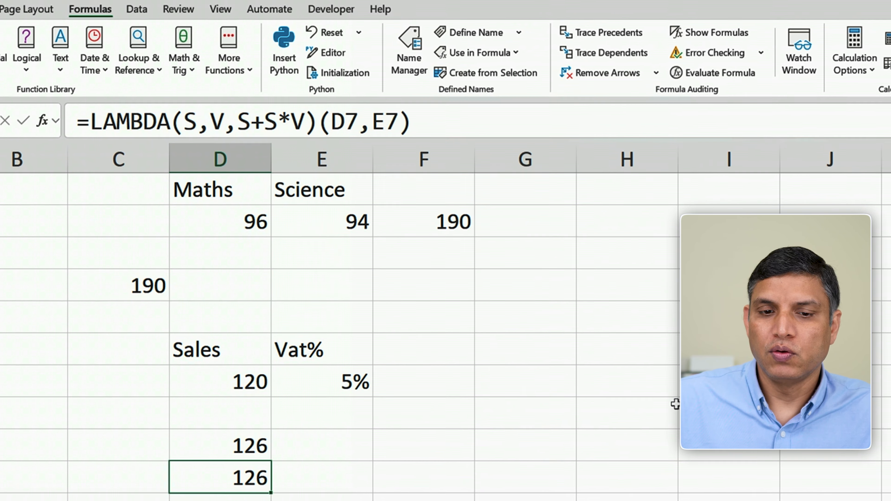
# - Calculate the VAT-inclusive sales in cell G7 with the custom function, using =SalesIncTax(D7,E7)
pyautogui.click(554, 380)
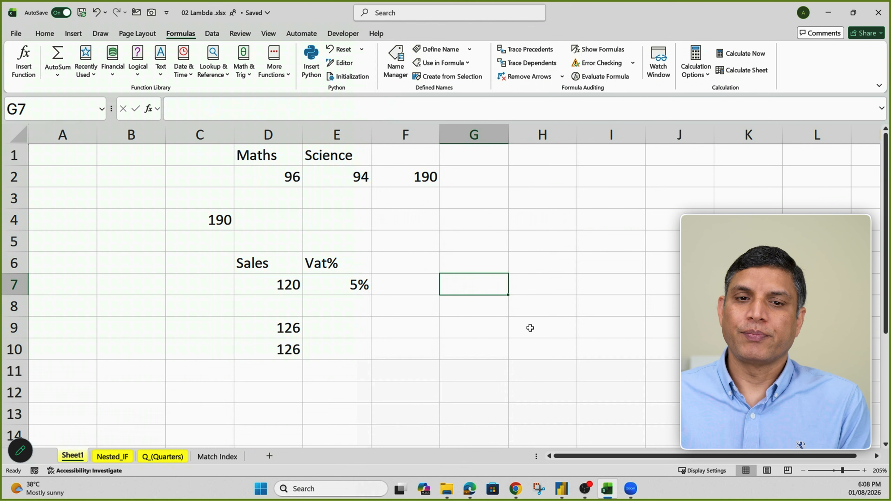
pyautogui.write('=')
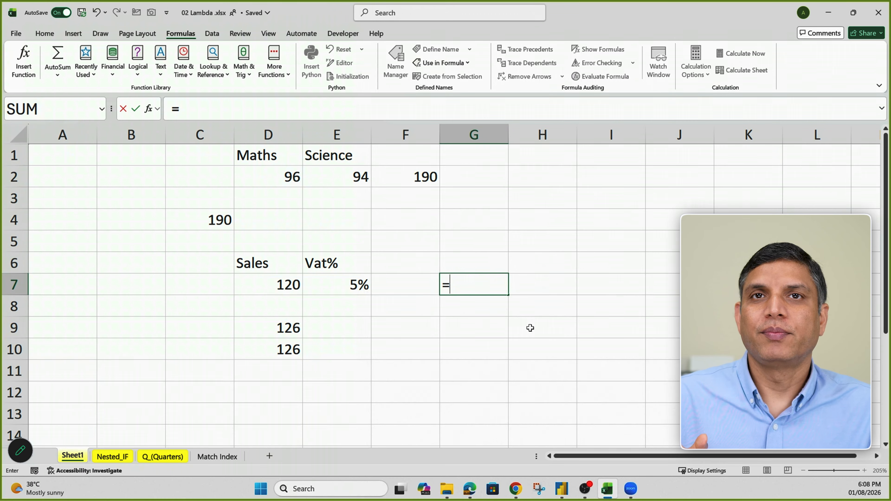
pyautogui.write('sa')
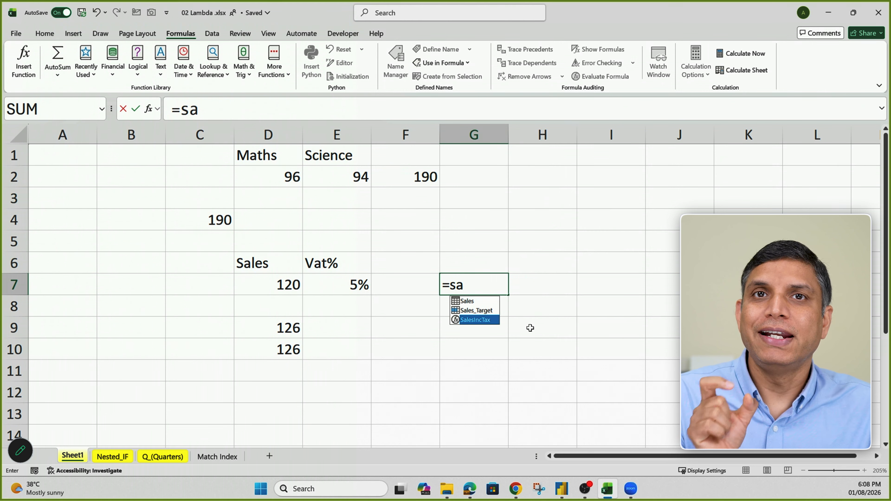
pyautogui.press('Tab')
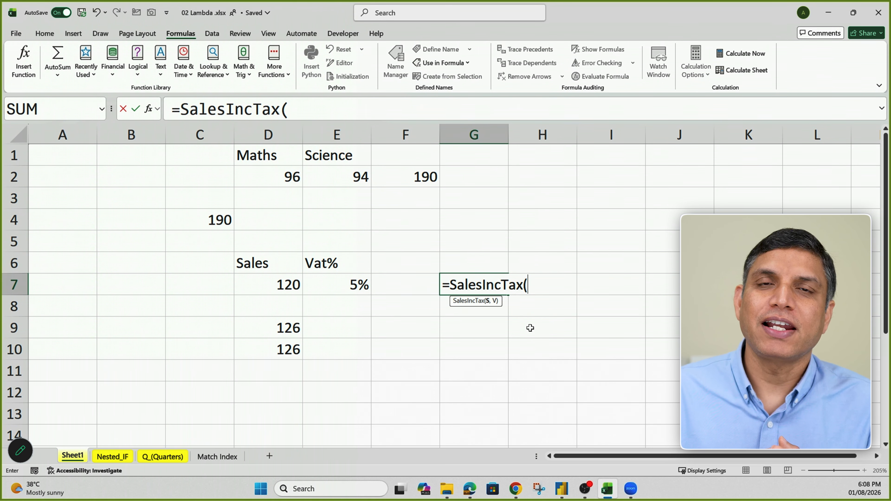
pyautogui.click(290, 286)
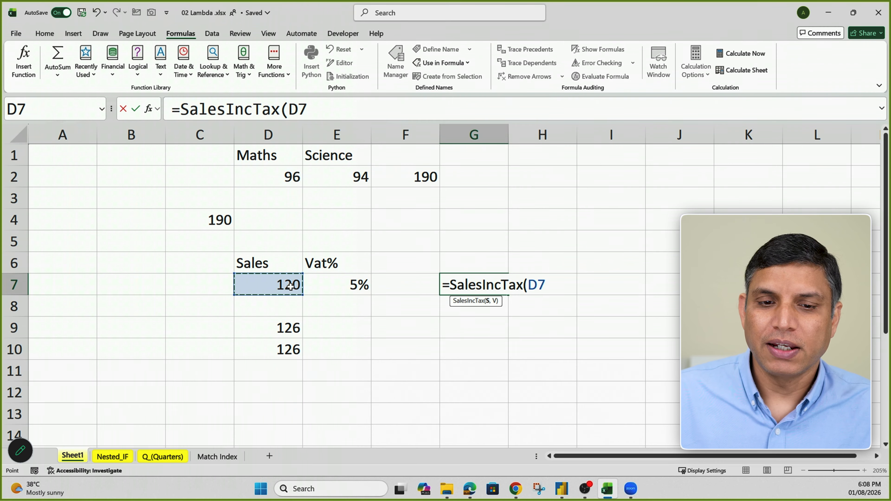
pyautogui.write(',')
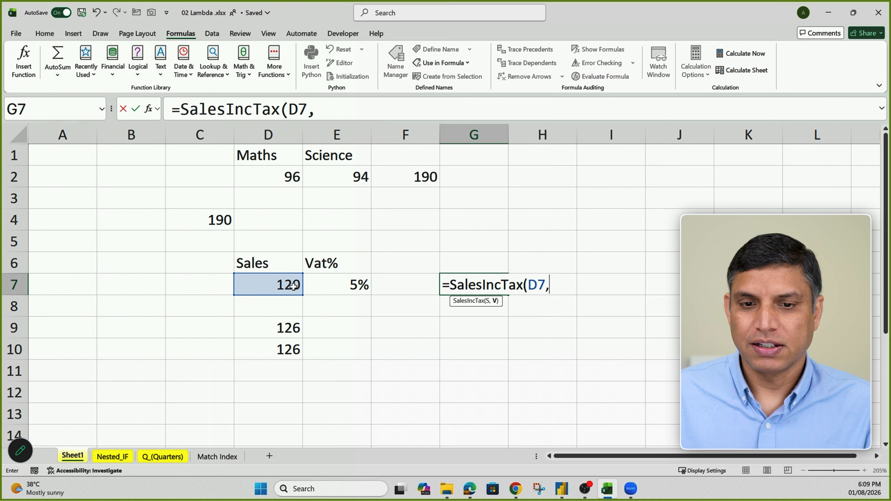
pyautogui.click(326, 288)
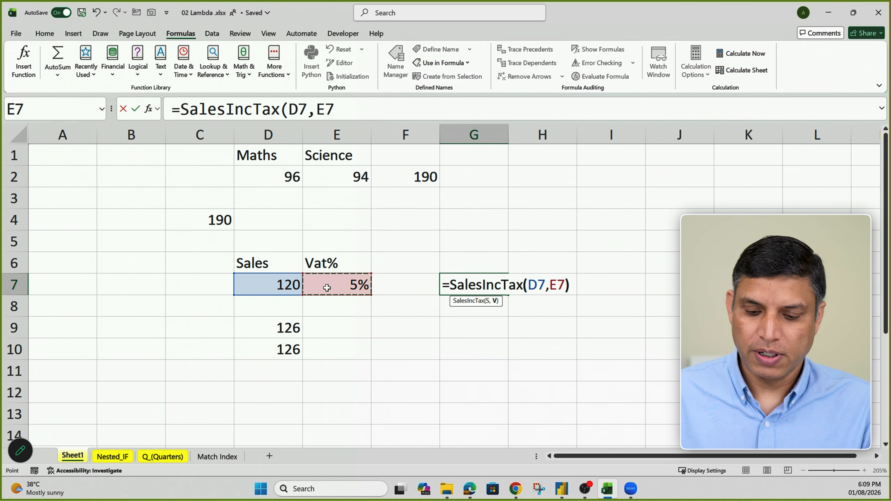
pyautogui.press('Return')
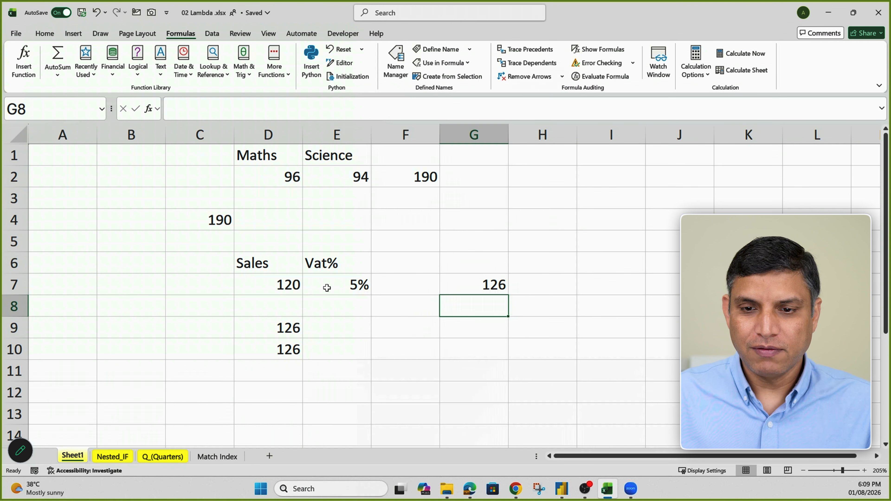
# - Enter the same custom function call, =SalesIncTax(D7,E7), in cell G8
pyautogui.write('=sal')
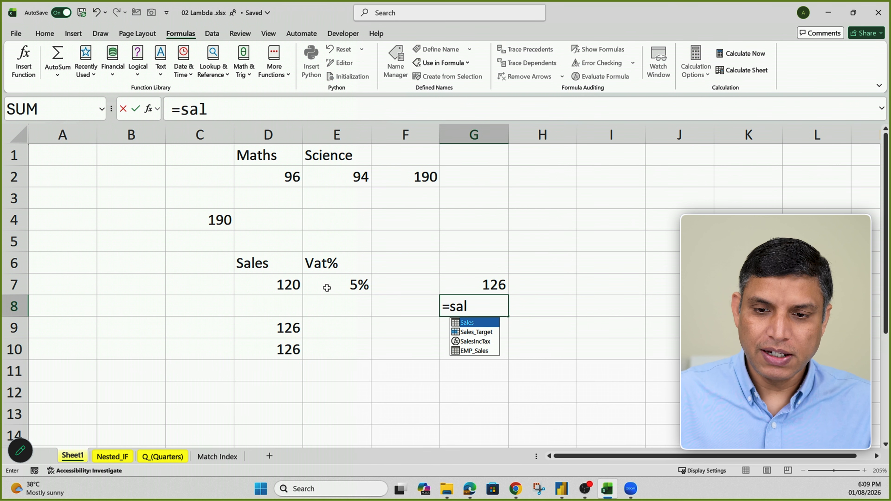
pyautogui.press('Down')
pyautogui.press('Down')
pyautogui.press('Tab')
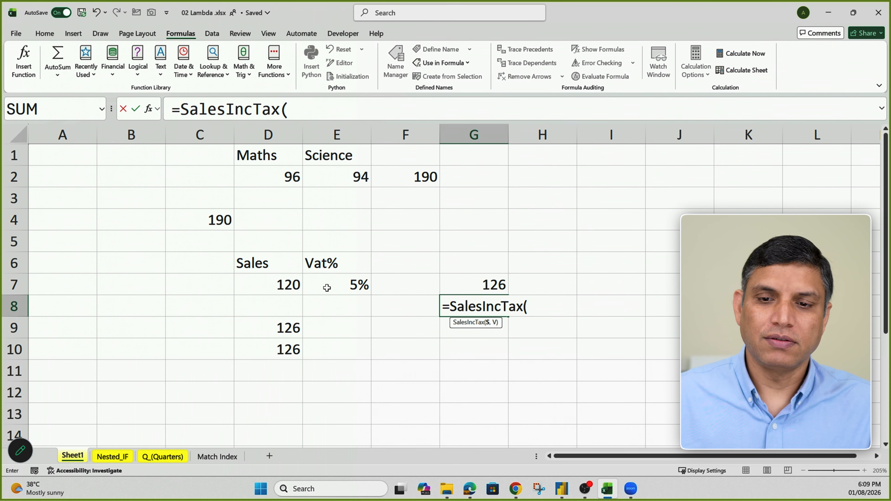
pyautogui.click(287, 284)
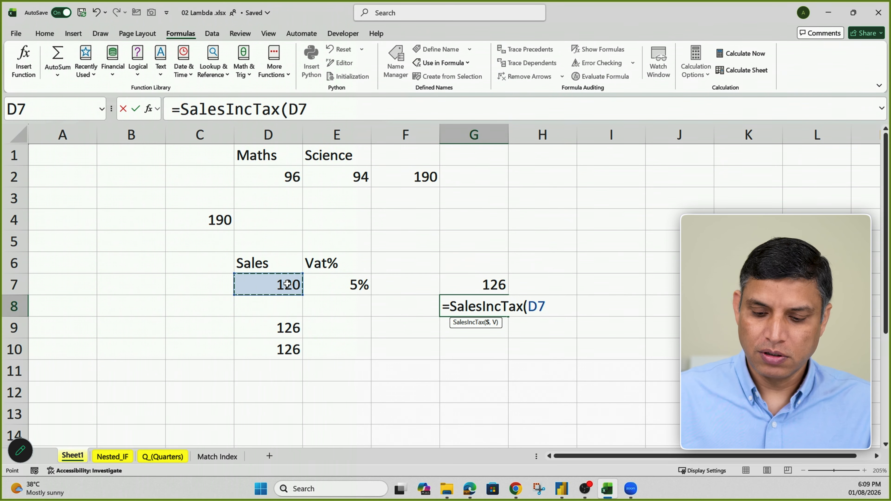
pyautogui.write(',')
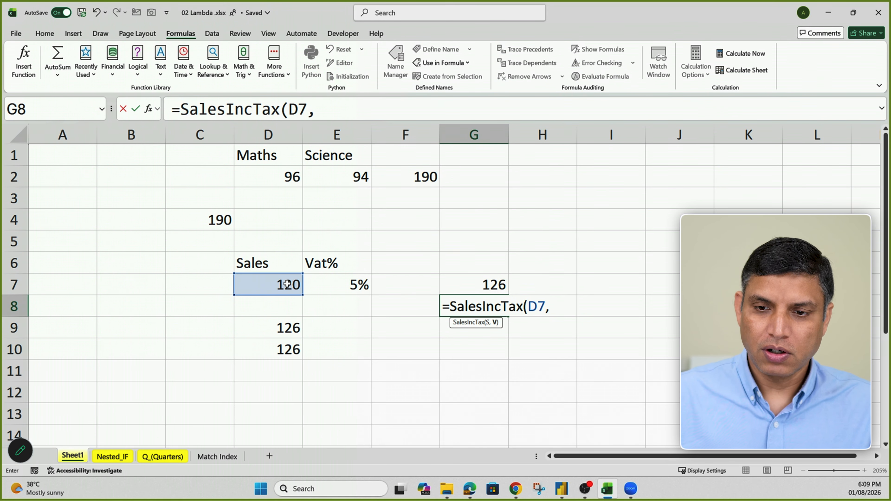
pyautogui.click(345, 286)
pyautogui.press('Return')
# - Change the VAT rate in cell E7 to 18%
pyautogui.click(349, 289)
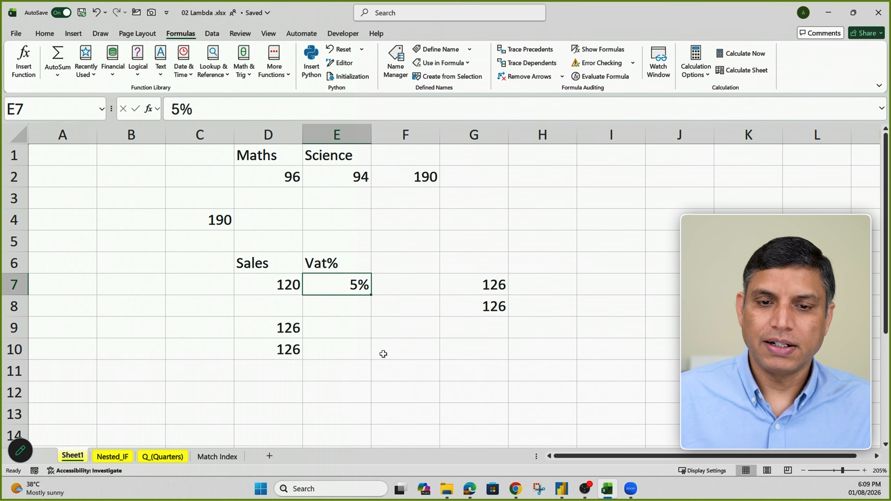
pyautogui.write('18%')
pyautogui.press('Return')
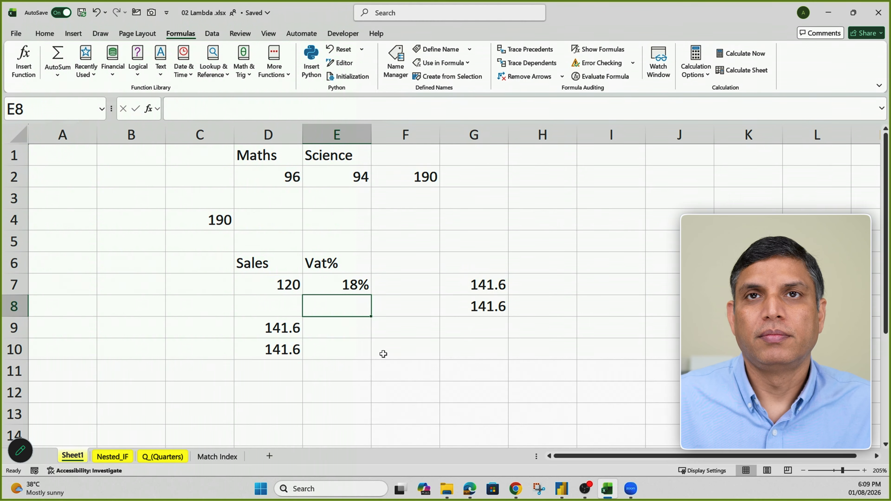
# - Inspect the sales and VAT arguments in G8's SalesIncTax formula, leaving the formula as it is
pyautogui.click(498, 306)
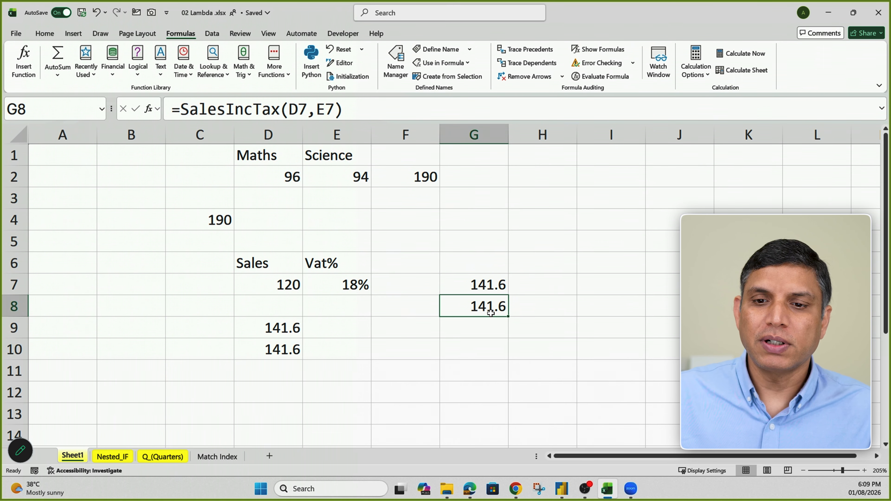
pyautogui.click(294, 107)
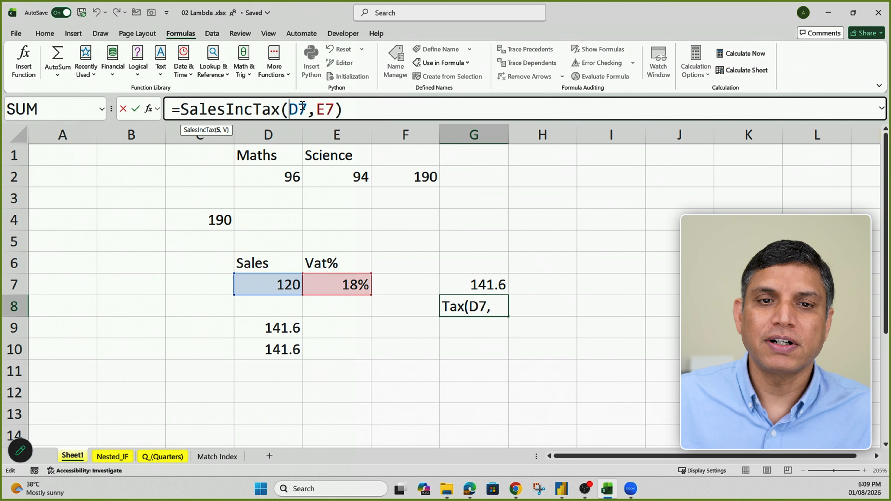
pyautogui.click(331, 109)
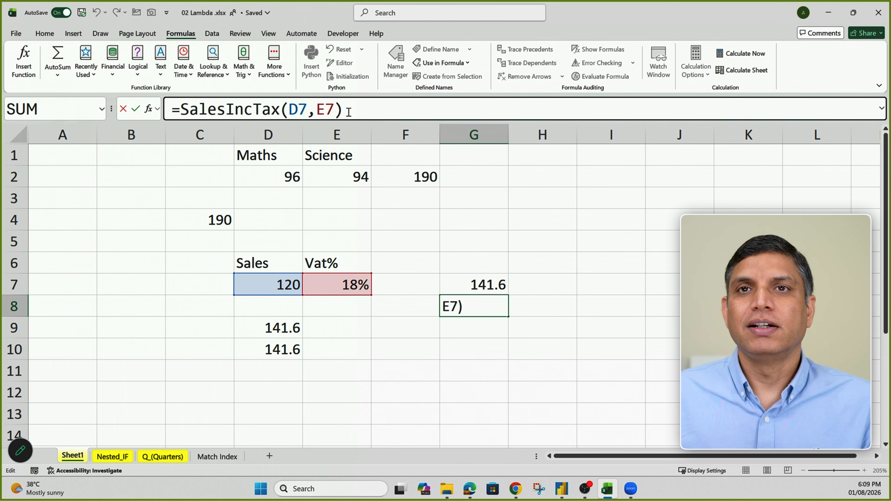
pyautogui.hotkey('ctrl', 'Return')
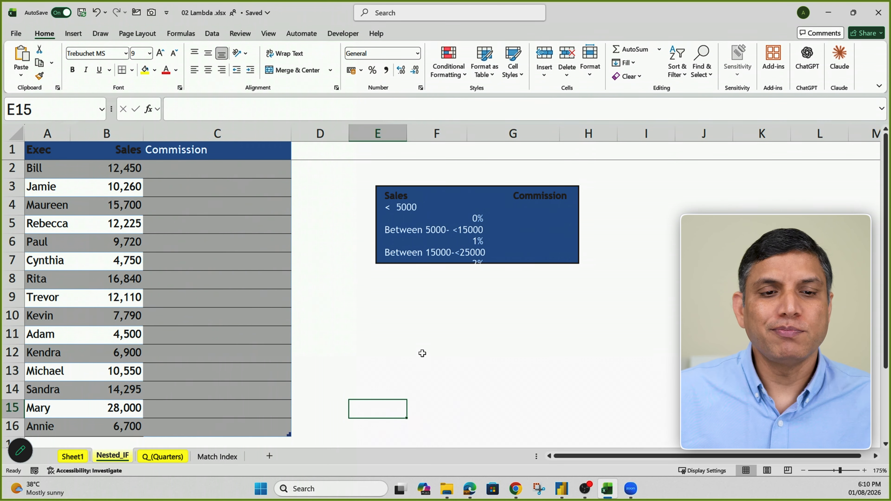
# - Review the Sales and Commission columns on the Nested_IF sheet and widen the commission rate box so its rows fit
pyautogui.moveTo(132, 166); pyautogui.dragTo(116, 424)
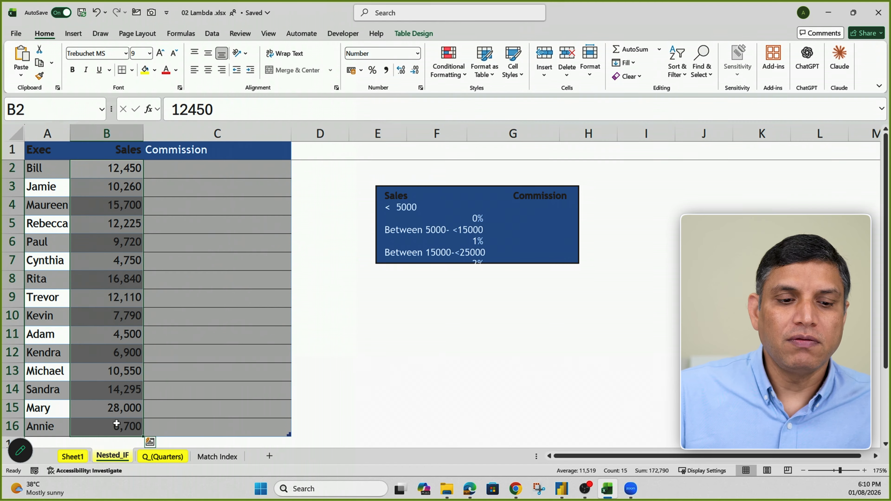
pyautogui.click(246, 170)
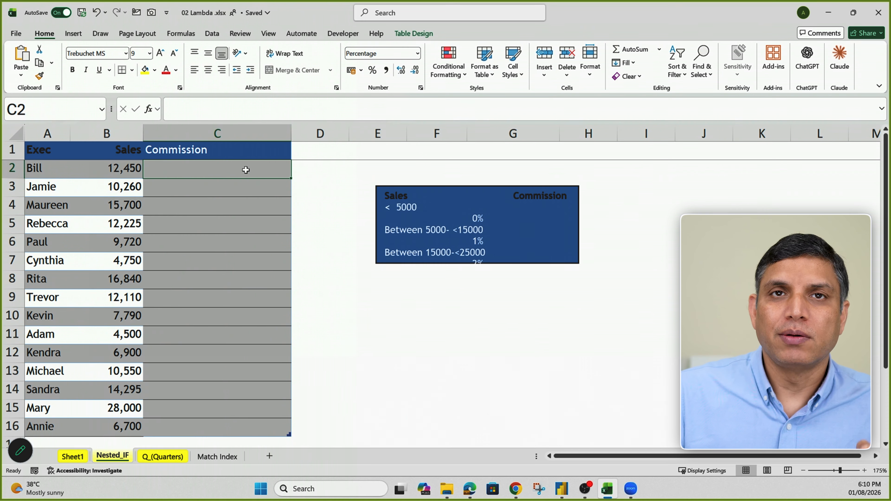
pyautogui.click(578, 227)
pyautogui.moveTo(578, 224); pyautogui.dragTo(641, 223)
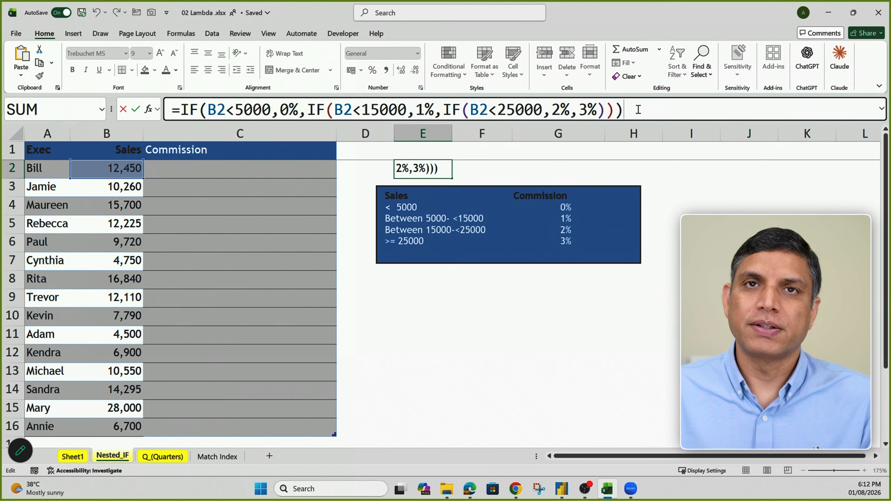
pyautogui.click(180, 110)
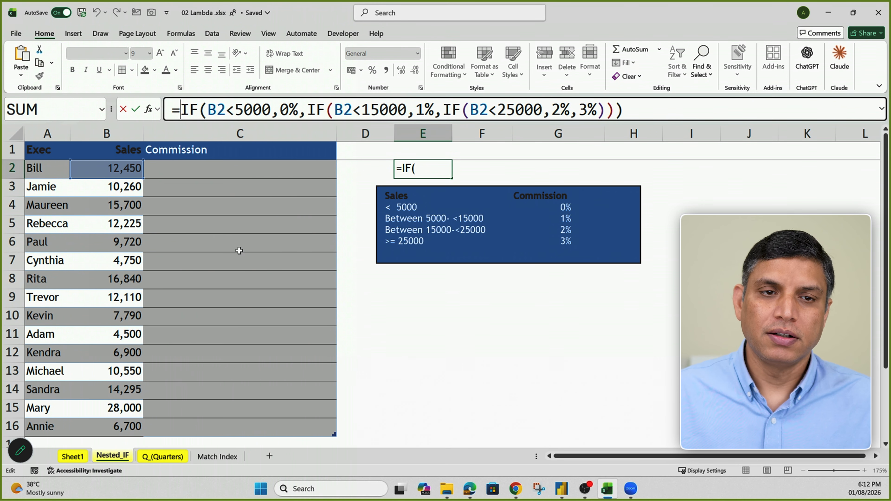
pyautogui.write('LAM')
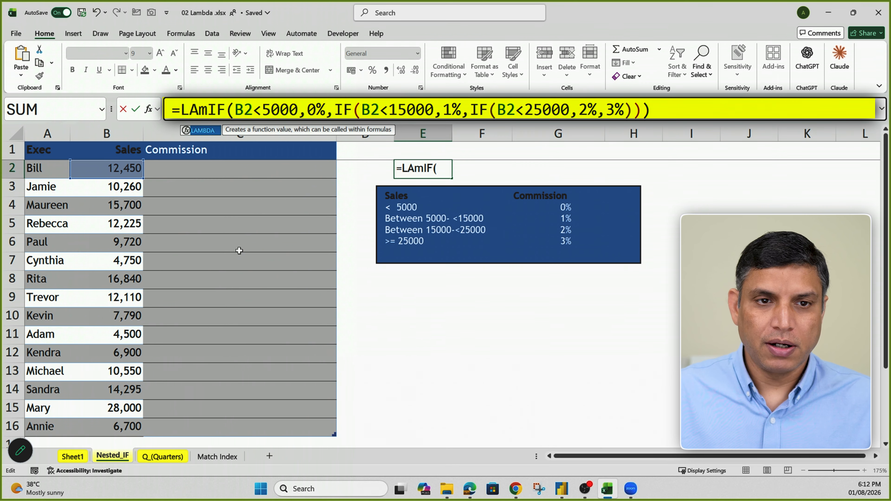
pyautogui.press('Tab')
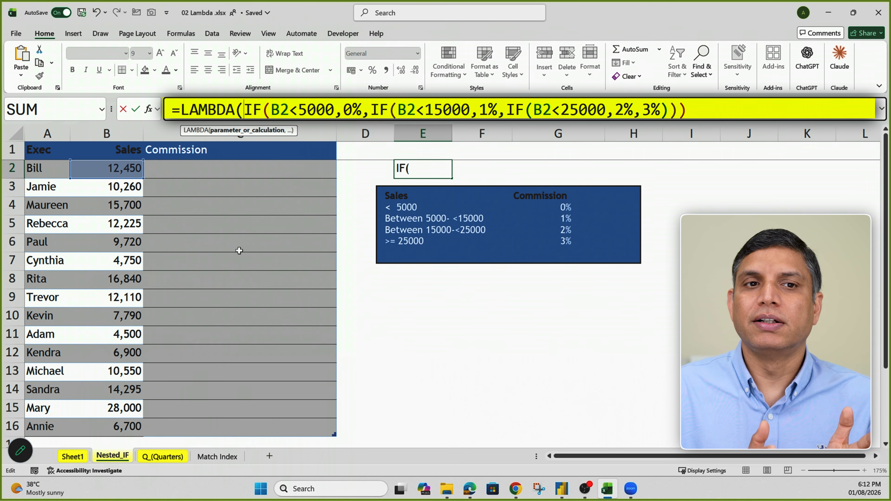
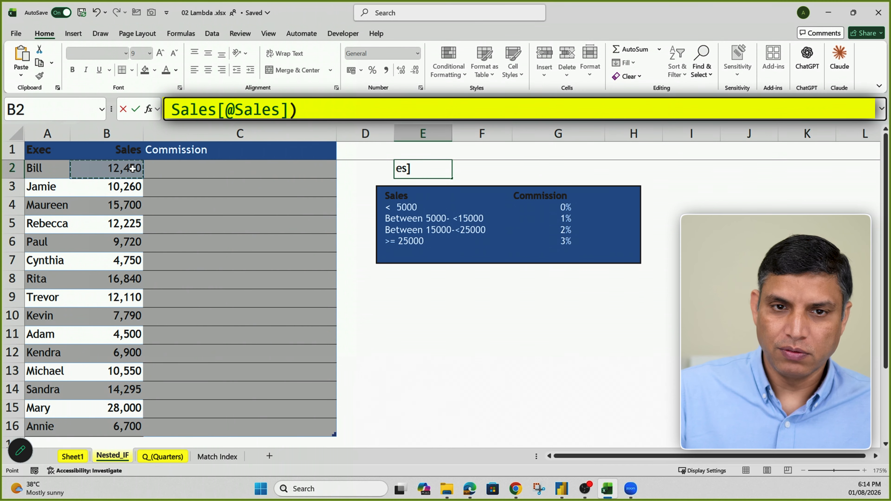
pyautogui.write(')')
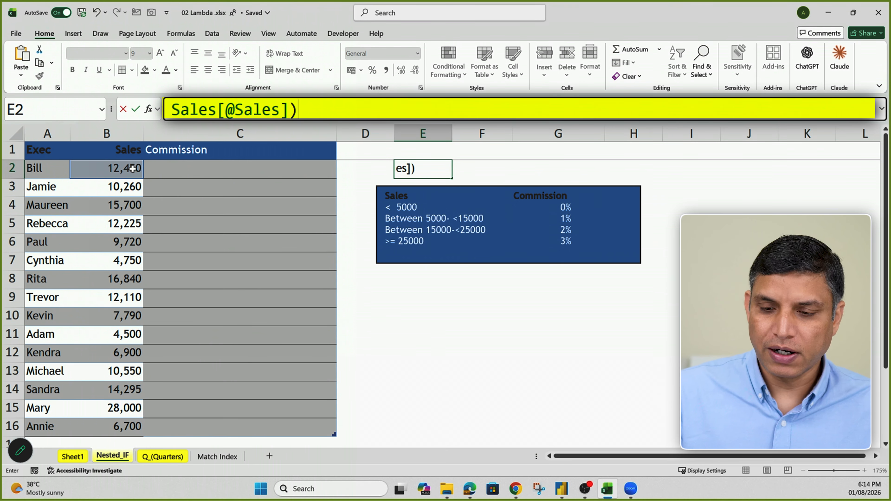
pyautogui.press('Return')
pyautogui.click(435, 170)
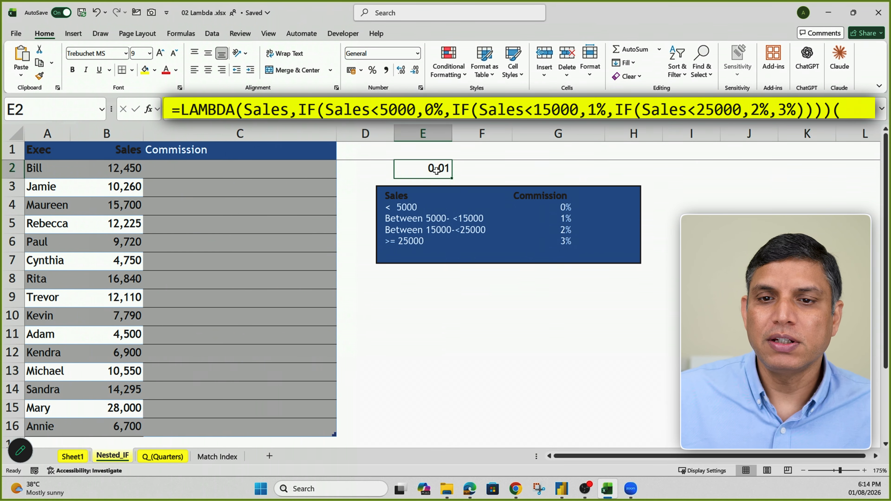
pyautogui.click(881, 110)
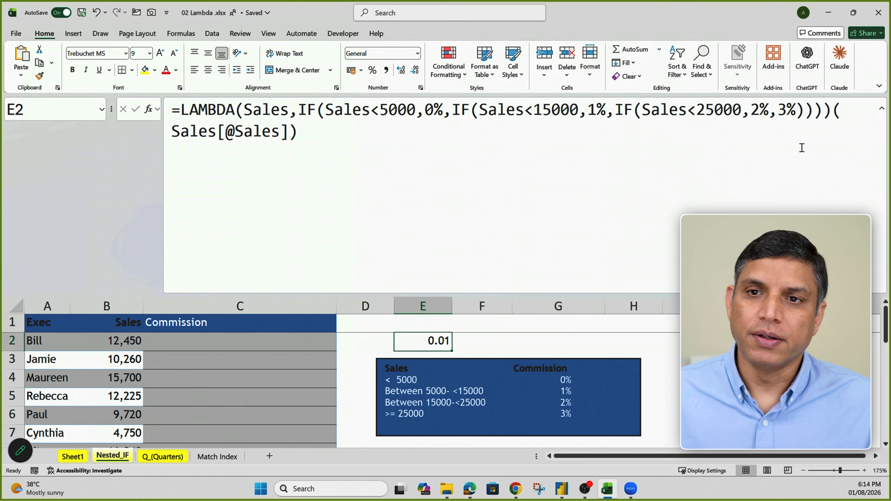
pyautogui.moveTo(831, 109); pyautogui.dragTo(183, 105)
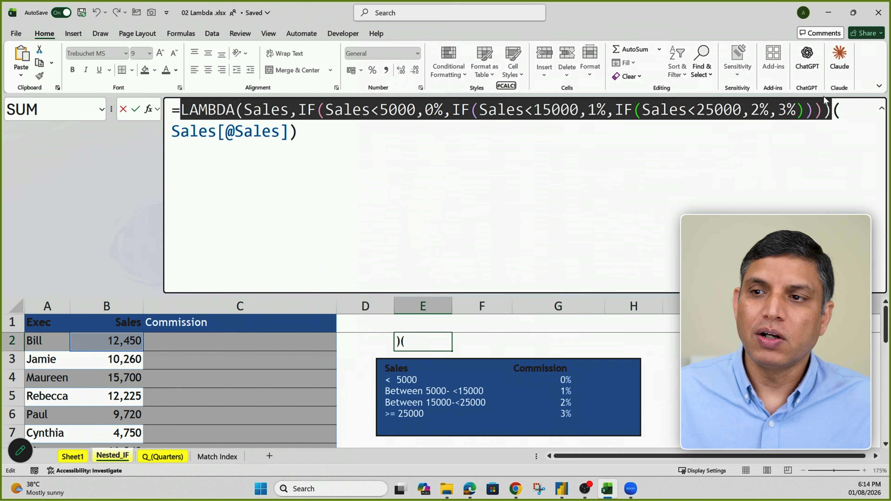
pyautogui.moveTo(834, 110); pyautogui.dragTo(855, 144)
pyautogui.press('BackSpace')
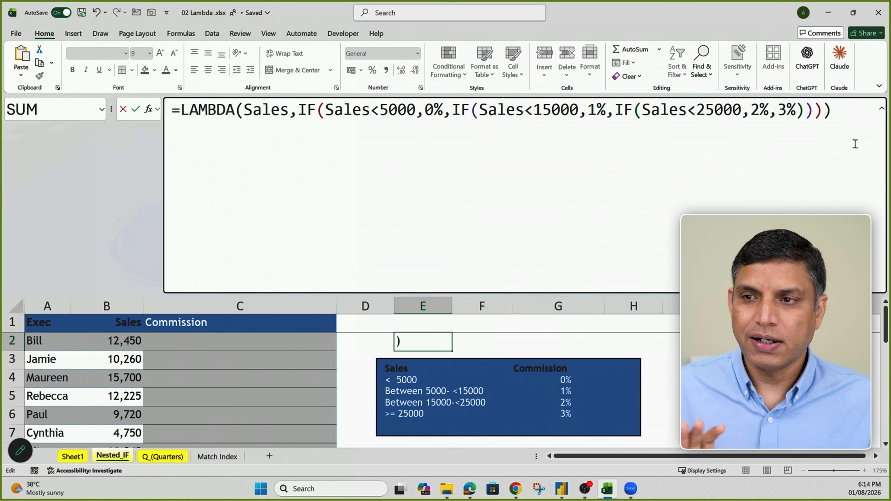
pyautogui.moveTo(837, 112); pyautogui.dragTo(170, 101)
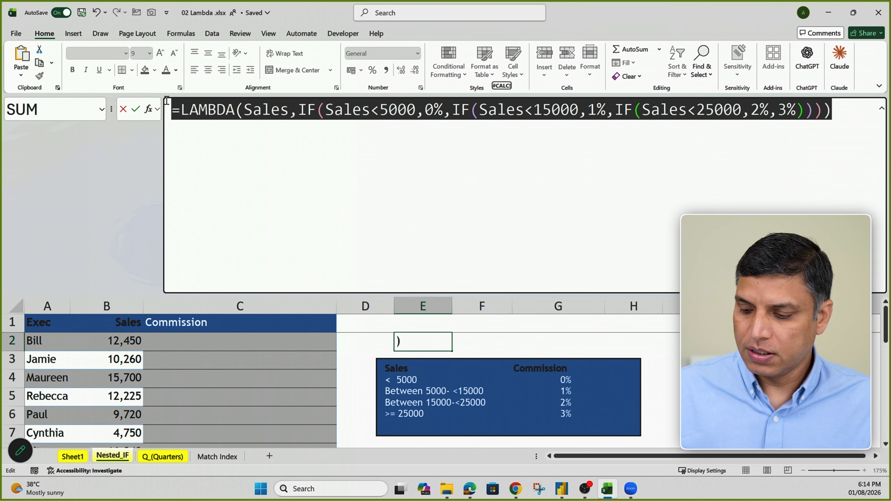
pyautogui.click(851, 109)
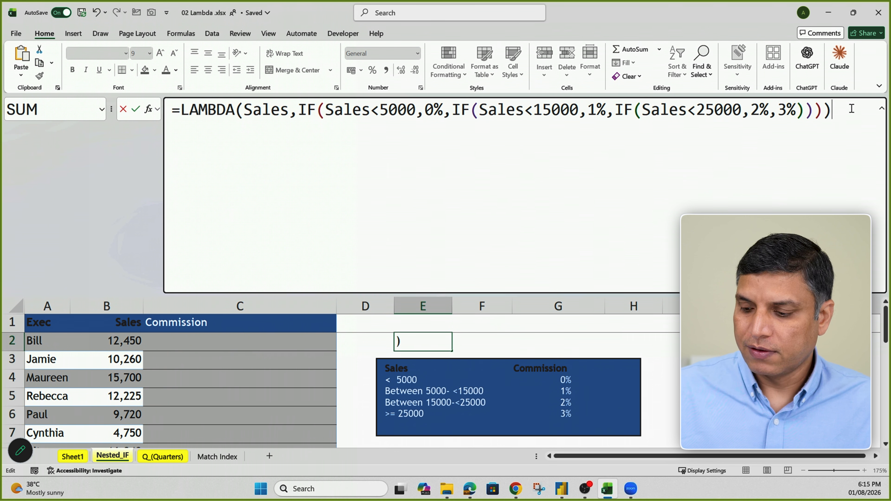
pyautogui.press('Return')
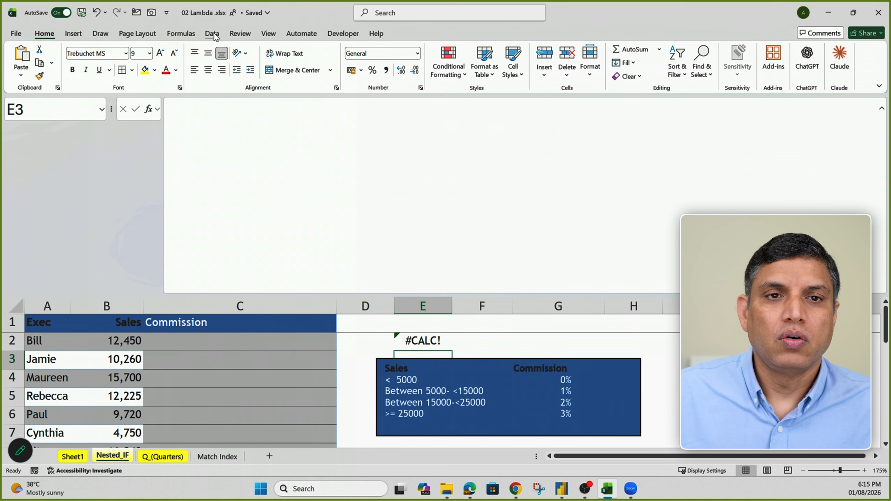
# - Start a new workbook-scope defined name, Comm, that refers to the copied LAMBDA commission formula
pyautogui.click(181, 35)
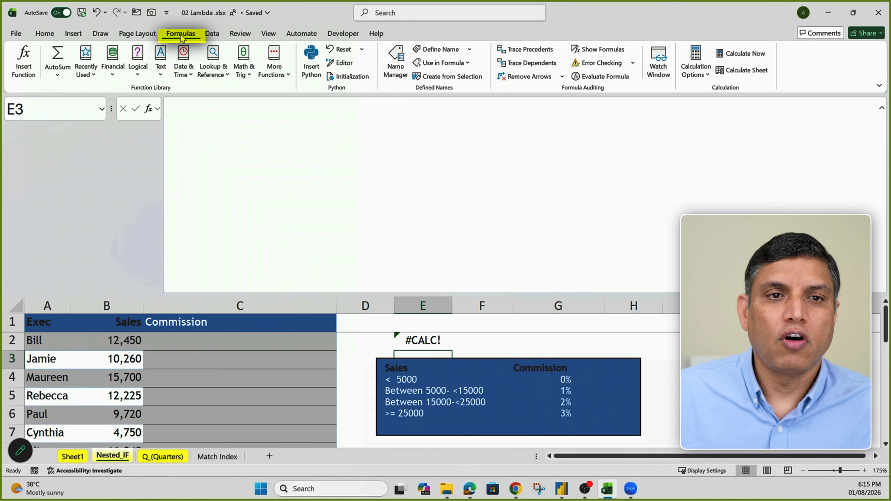
pyautogui.click(438, 50)
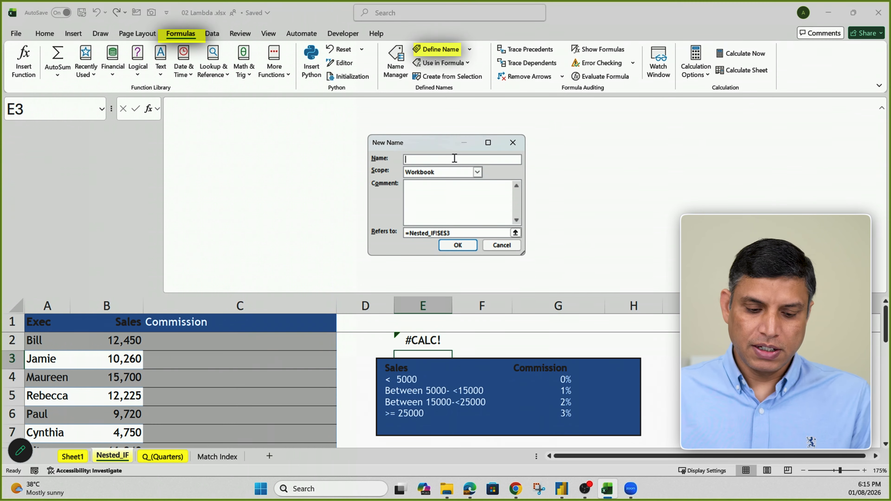
pyautogui.write('Commi')
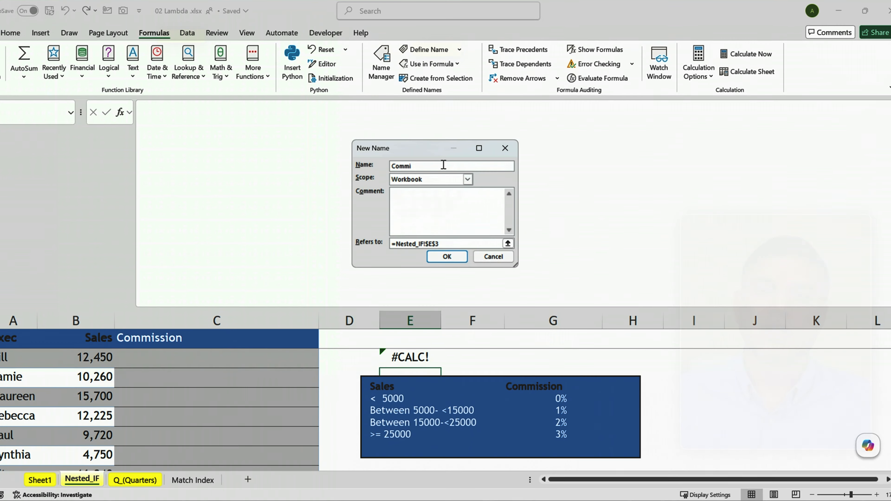
pyautogui.press('BackSpace')
pyautogui.write('m')
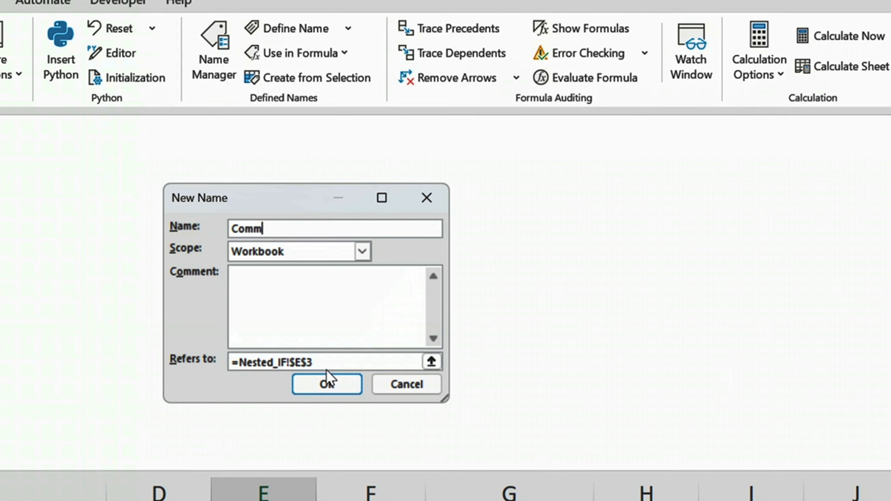
pyautogui.moveTo(317, 363); pyautogui.dragTo(204, 366)
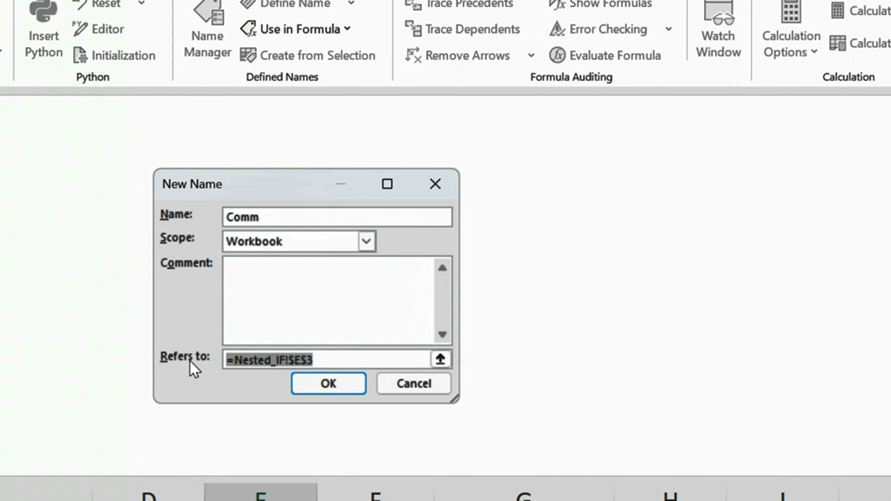
pyautogui.hotkey('ctrl', 'v')
pyautogui.hotkey('ctrl', 'a')
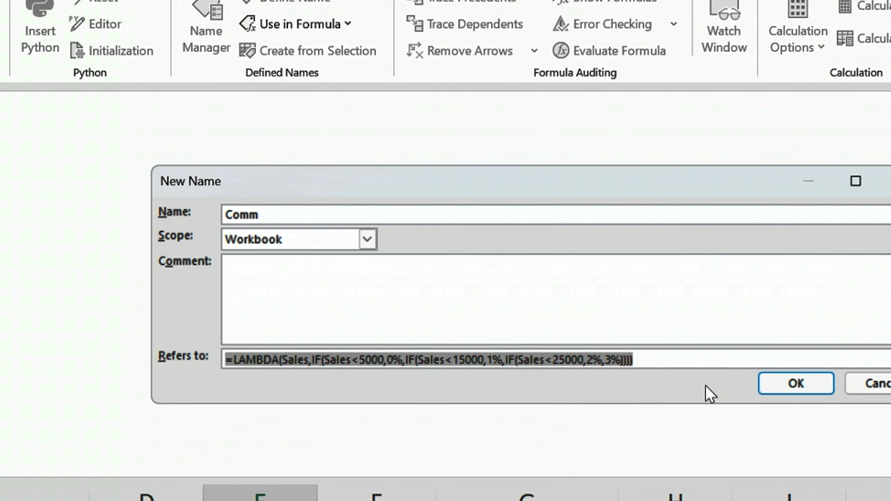
# - Prefix the new name with AM_ so it reads AM_Comm, and save the defined name
pyautogui.click(264, 211)
pyautogui.moveTo(266, 216); pyautogui.dragTo(216, 217)
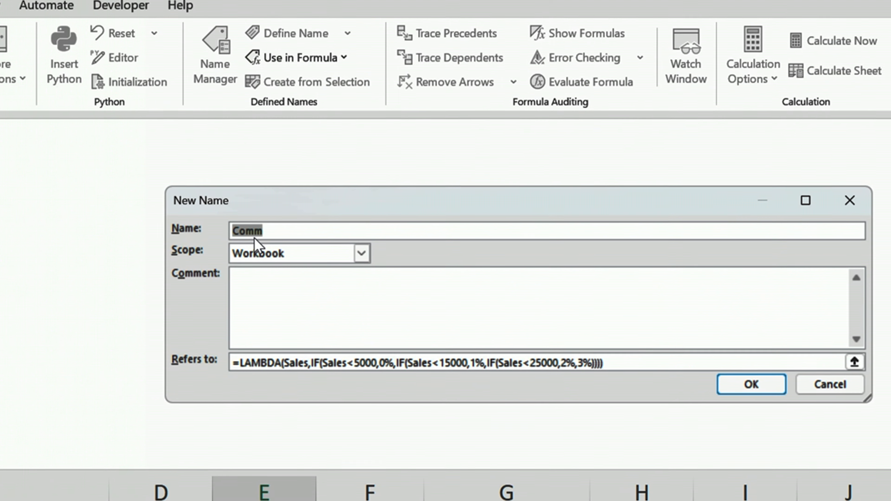
pyautogui.click(245, 239)
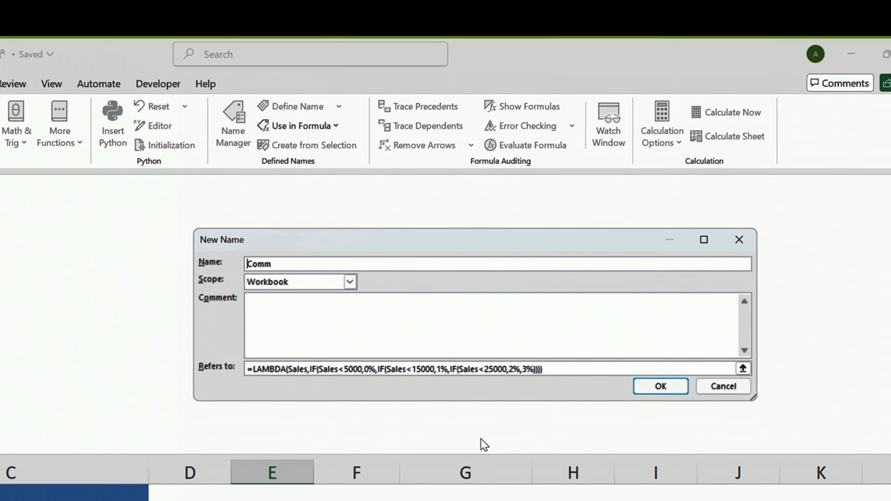
pyautogui.write('L_')
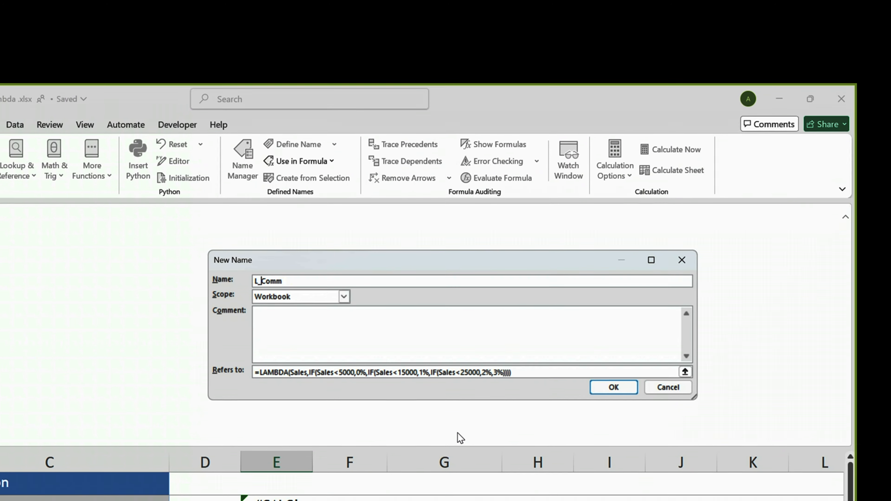
pyautogui.press('BackSpace')
pyautogui.press('BackSpace')
pyautogui.write('AM')
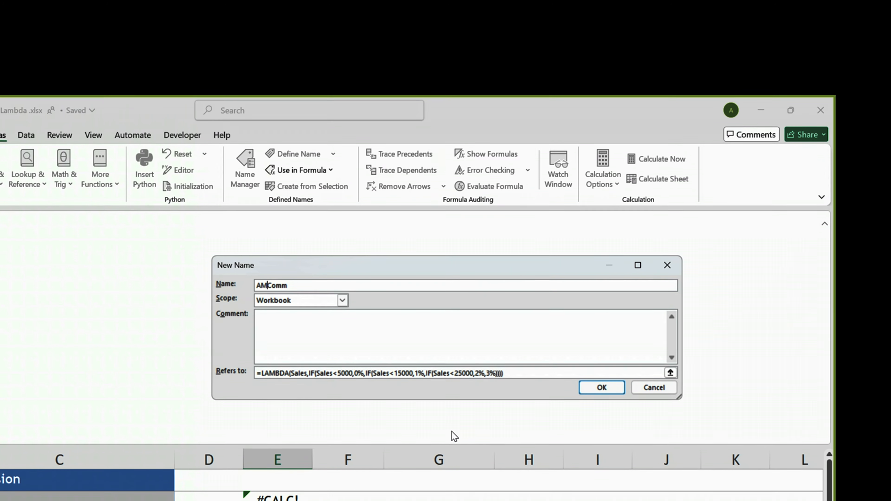
pyautogui.write('_')
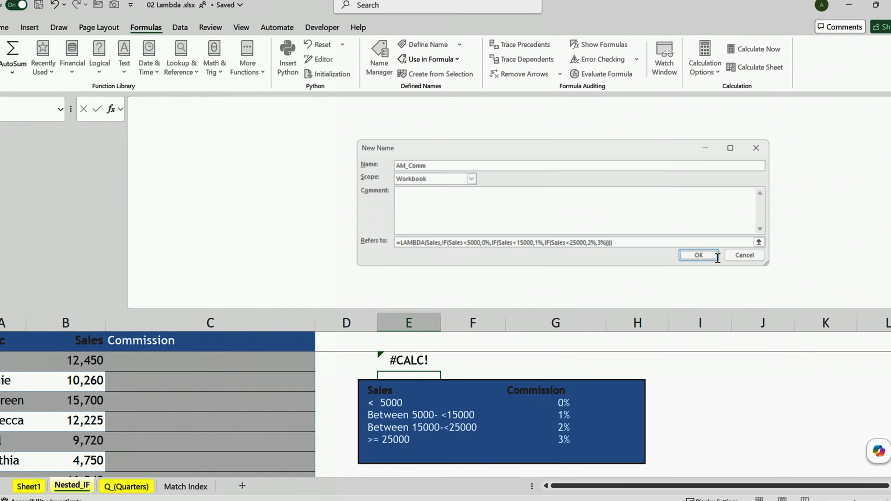
pyautogui.click(731, 316)
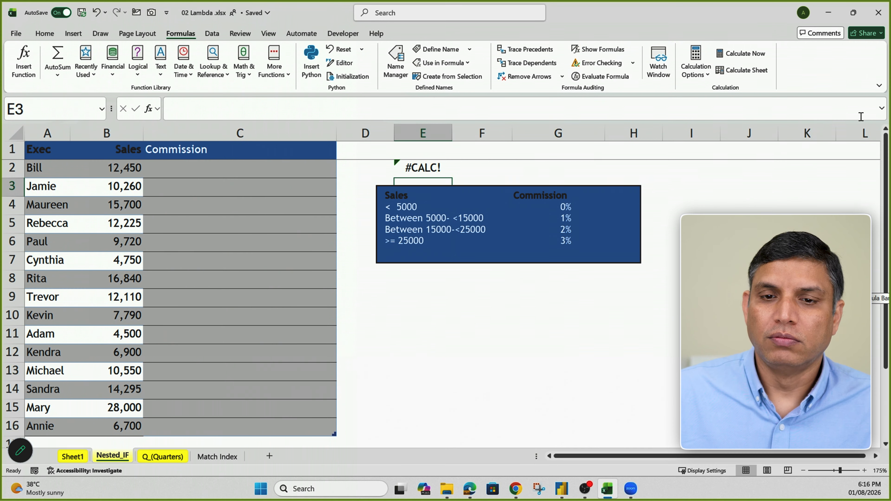
# - Start a formula in C2 and look for the saved SalesIncTax function among the suggestions, leaving only the equals sign
pyautogui.click(286, 171)
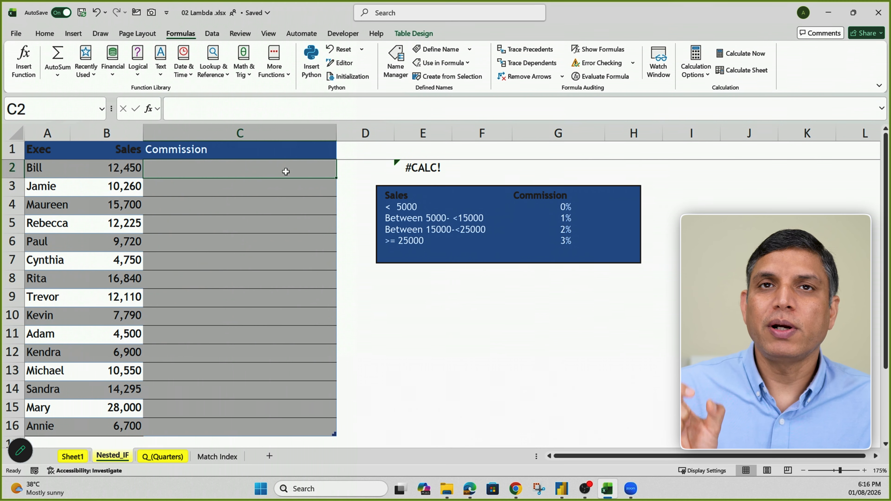
pyautogui.write('=sa')
pyautogui.press('Down')
pyautogui.press('Down')
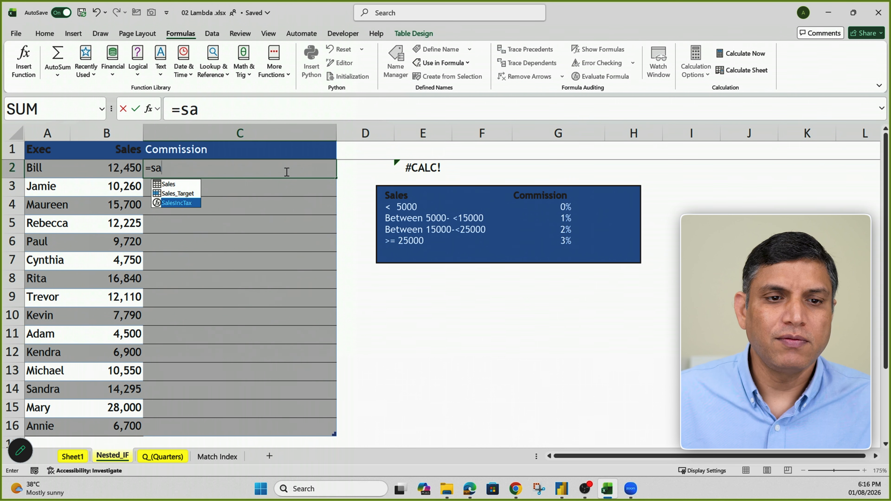
pyautogui.press('BackSpace')
pyautogui.press('BackSpace')
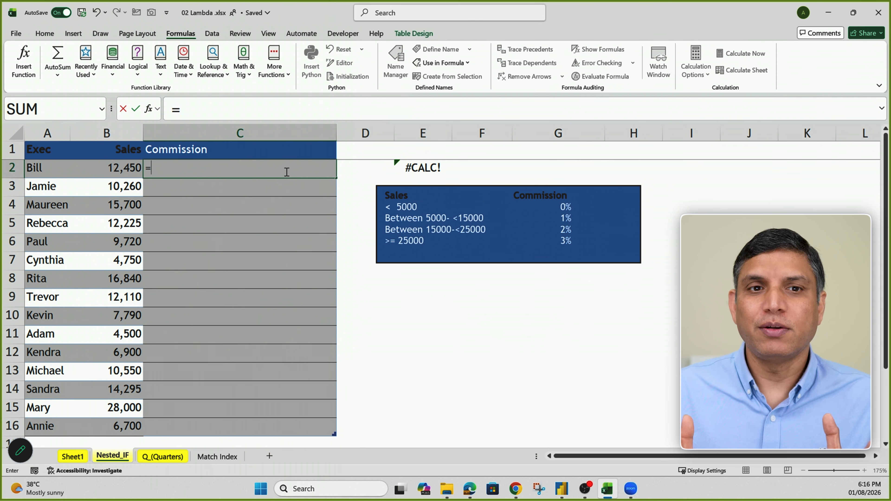
pyautogui.write('am')
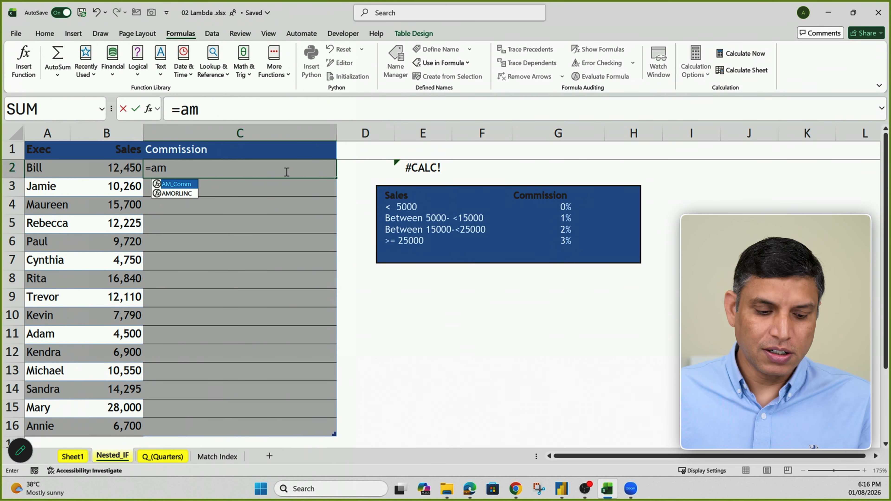
pyautogui.press('Tab')
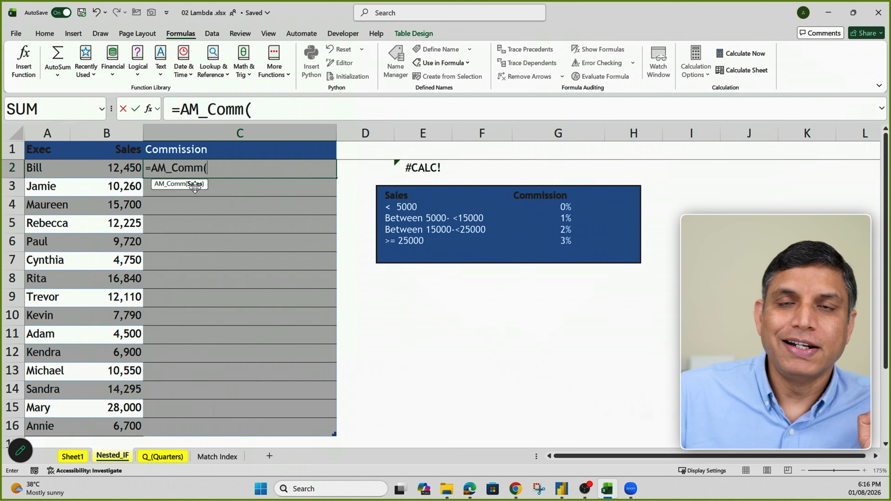
pyautogui.click(125, 166)
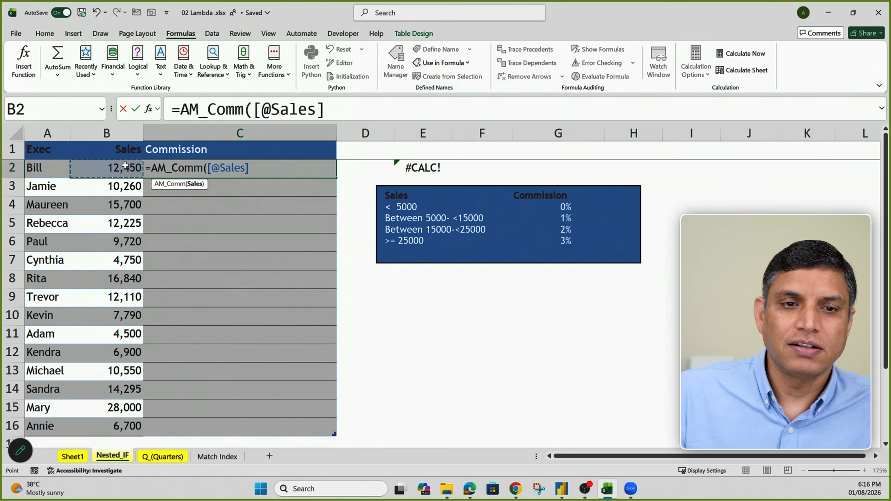
pyautogui.press('Return')
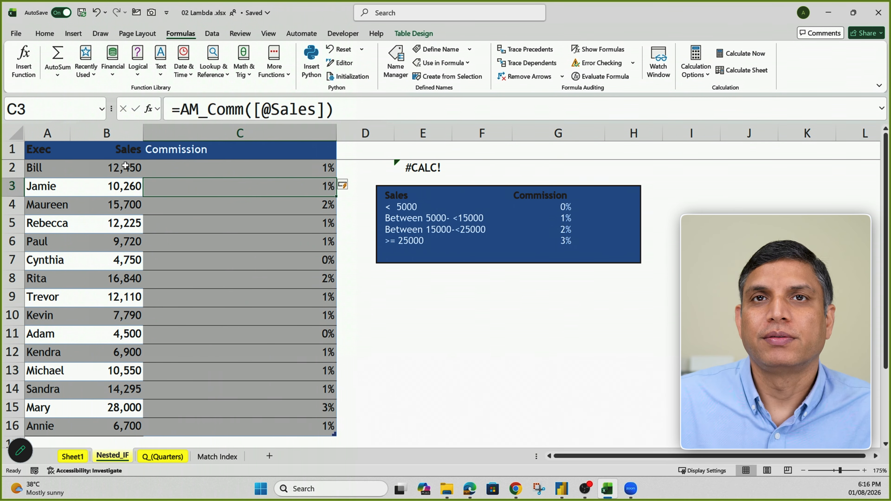
# - Compare the LAMBDA formula in E2 with the AM_Comm formula used throughout the Commission column, changing nothing
pyautogui.click(421, 168)
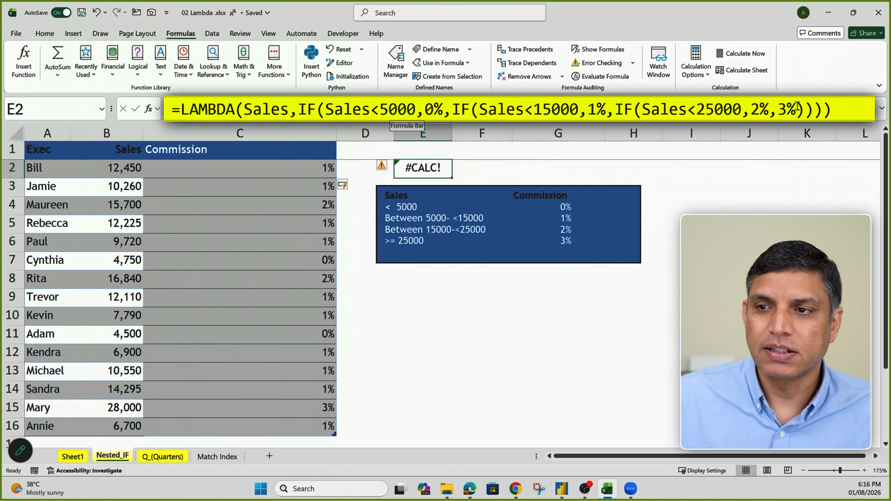
pyautogui.moveTo(301, 109); pyautogui.dragTo(821, 95)
pyautogui.press('Escape')
pyautogui.click(305, 171)
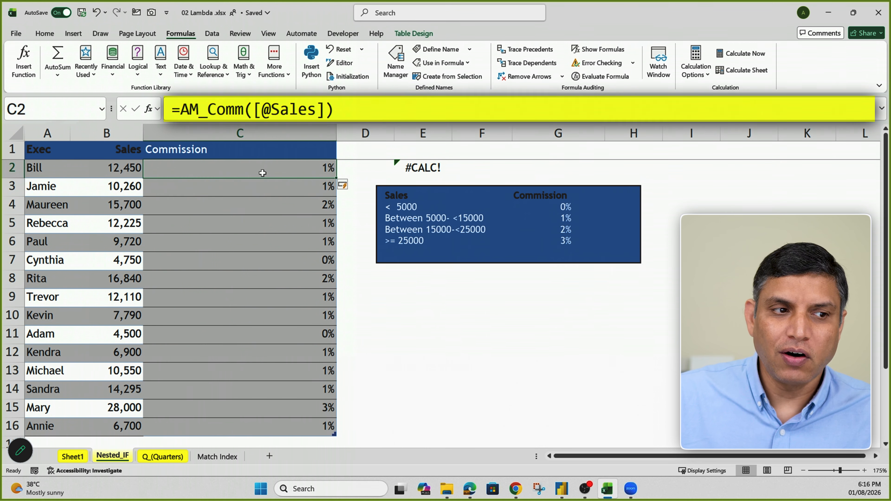
pyautogui.moveTo(260, 171); pyautogui.dragTo(184, 421)
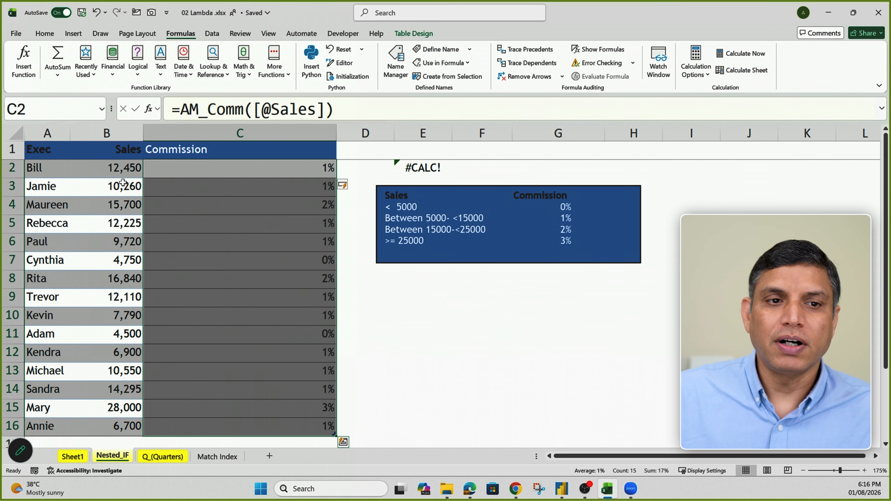
pyautogui.click(76, 166)
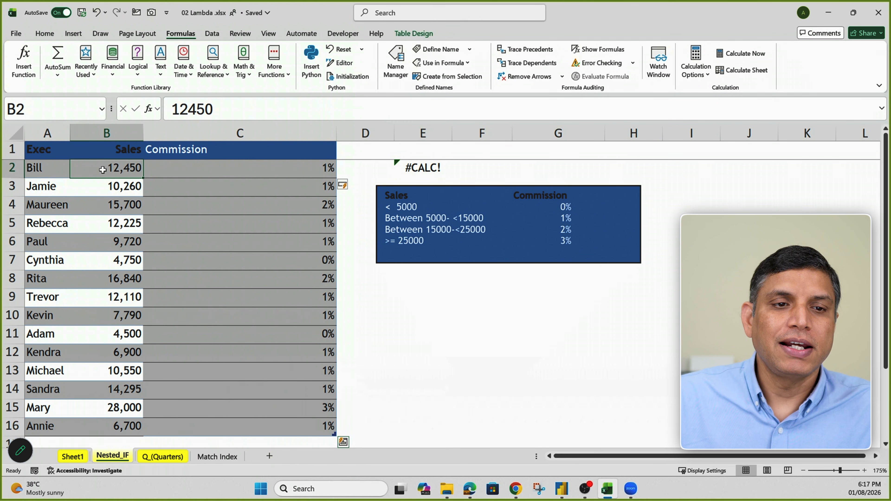
# - Copy the exec name and sales figure from A2:B2 to the empty cells starting at F10
pyautogui.moveTo(45, 170); pyautogui.dragTo(87, 169)
pyautogui.hotkey('ctrl', 'c')
pyautogui.click(491, 319)
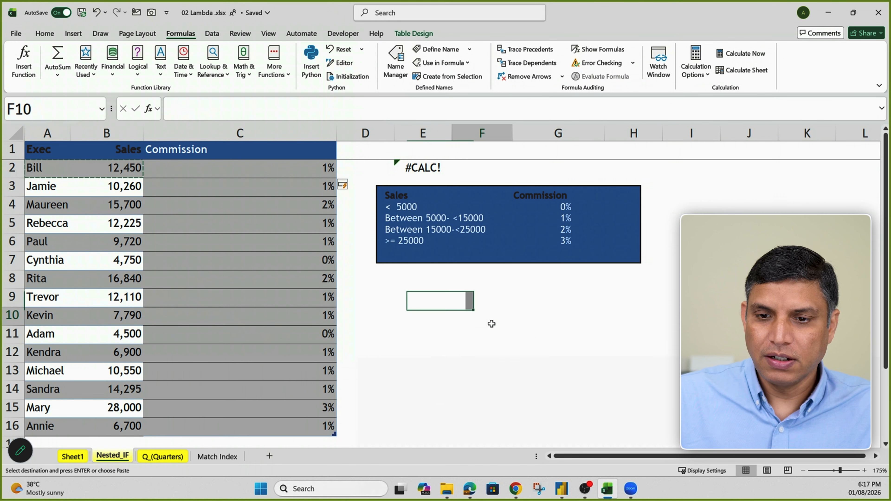
pyautogui.hotkey('ctrl', 'v')
# - Copy the exec name and sales figure from A6:B6 to H13, and move the pasted sales figure to J13
pyautogui.moveTo(45, 243); pyautogui.dragTo(113, 250)
pyautogui.hotkey('ctrl', 'c')
pyautogui.click(657, 367)
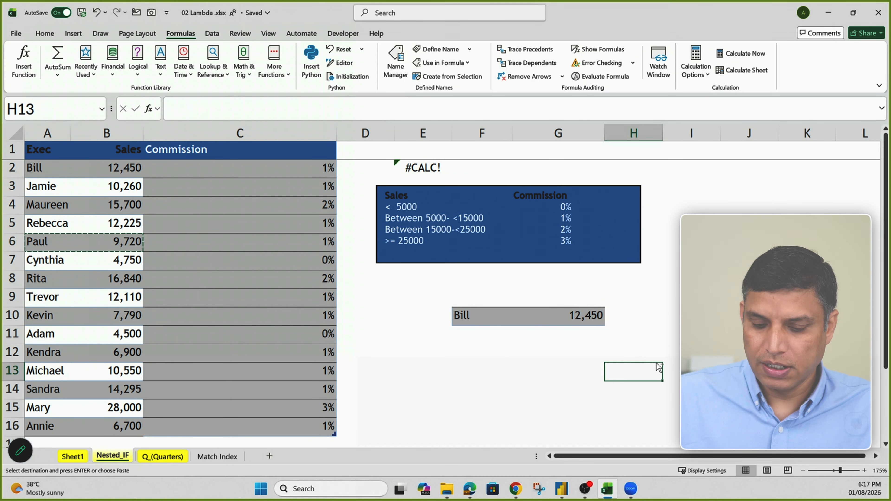
pyautogui.hotkey('ctrl', 'v')
pyautogui.click(690, 407)
pyautogui.click(706, 376)
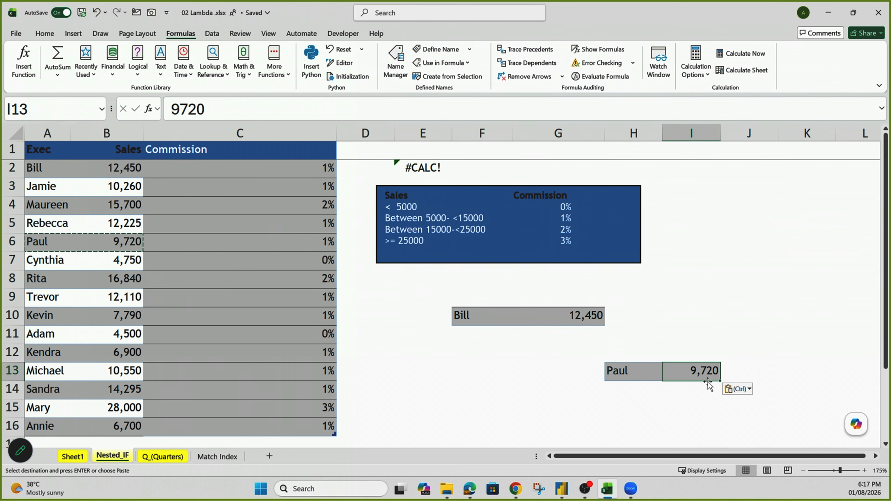
pyautogui.moveTo(708, 383); pyautogui.dragTo(766, 382)
pyautogui.click(686, 372)
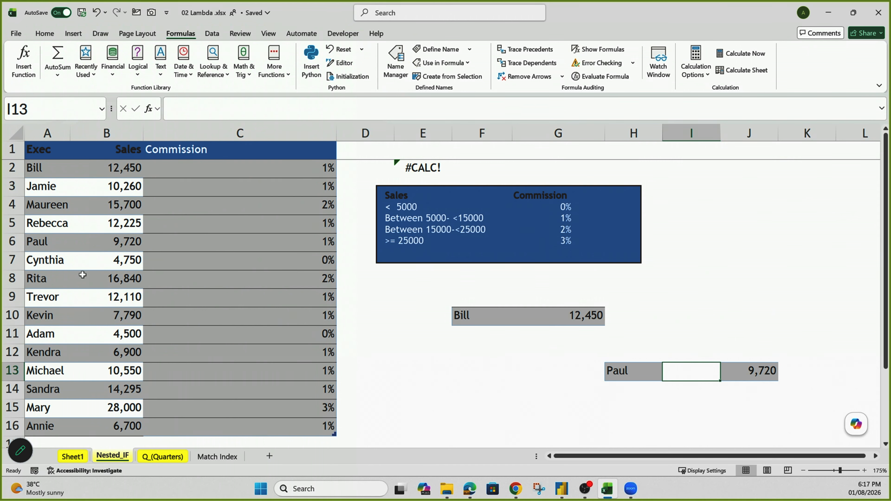
# - Copy the exec name and sales figure from A8:B8 to E15, and move the pasted sales figure below the name to E16
pyautogui.moveTo(45, 282); pyautogui.dragTo(117, 281)
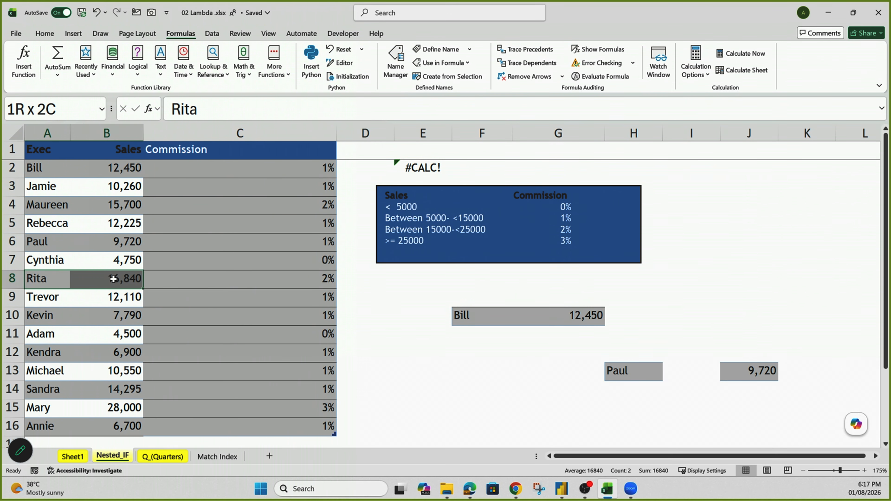
pyautogui.hotkey('ctrl', 'c')
pyautogui.click(425, 410)
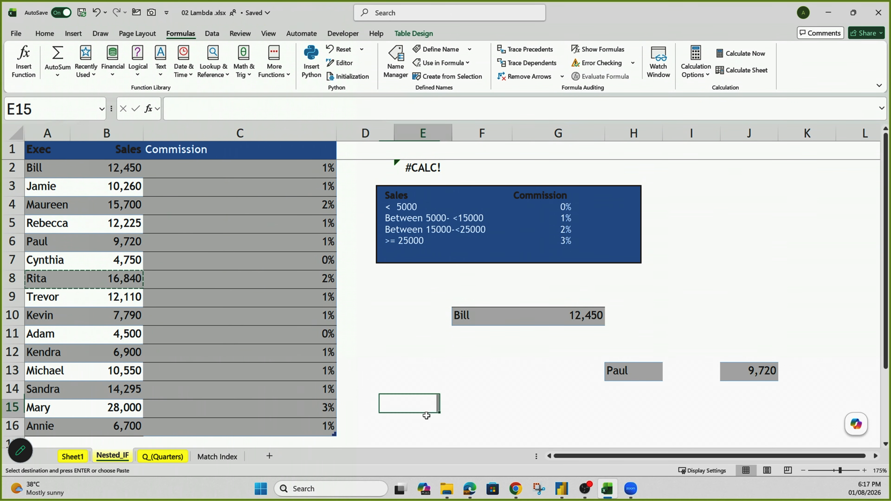
pyautogui.hotkey('ctrl', 'v')
pyautogui.click(487, 409)
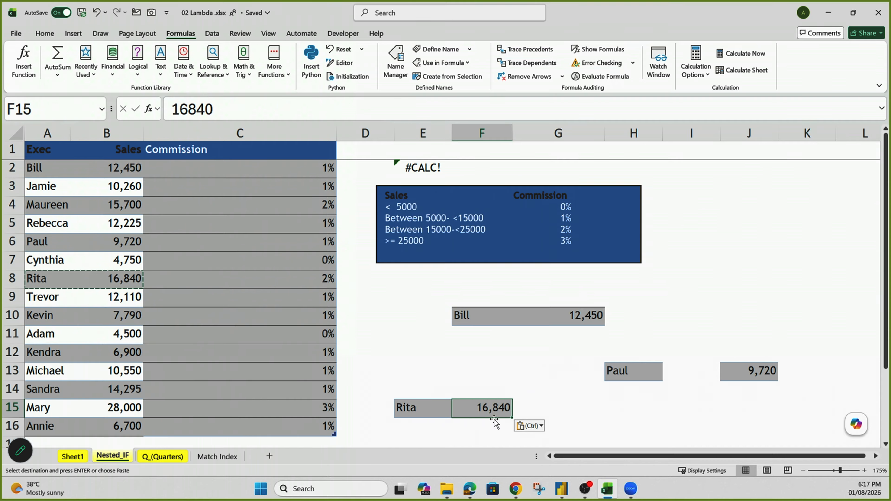
pyautogui.moveTo(493, 417); pyautogui.dragTo(410, 438)
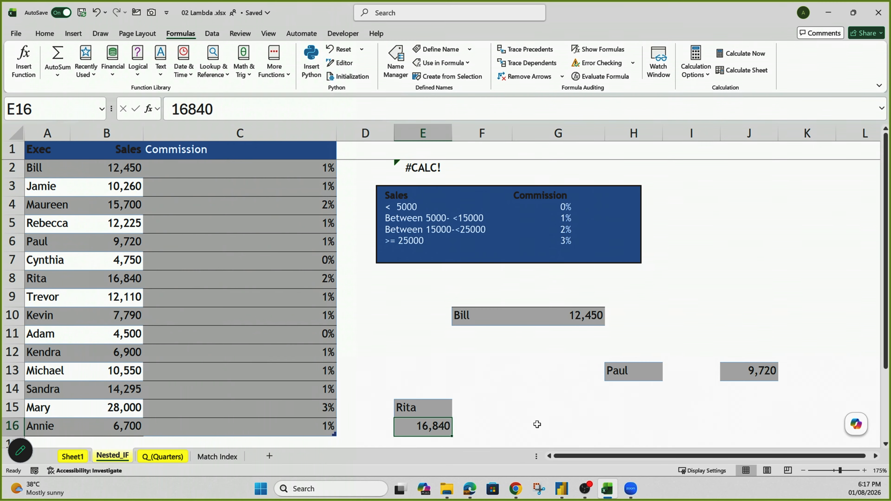
pyautogui.click(541, 433)
# - Calculate the commission rate for the sales figure in E16 by entering =AM_Comm(E16) in F16
pyautogui.click(297, 167)
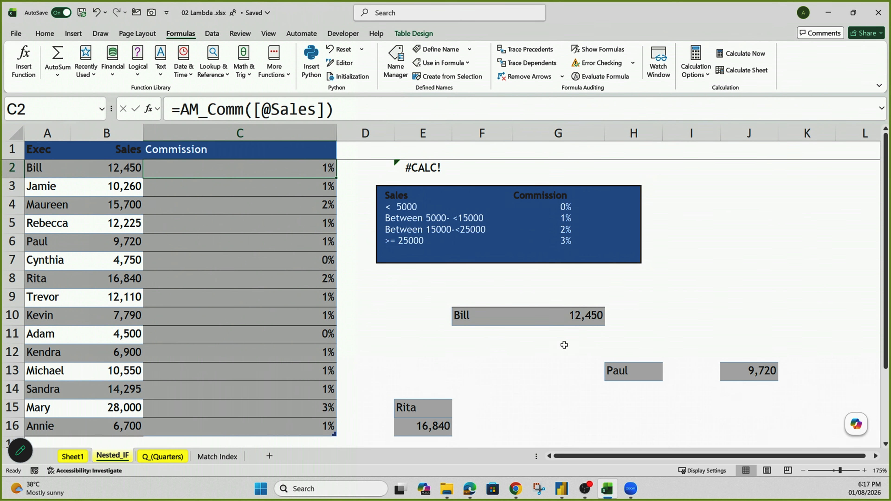
pyautogui.click(631, 316)
pyautogui.click(698, 374)
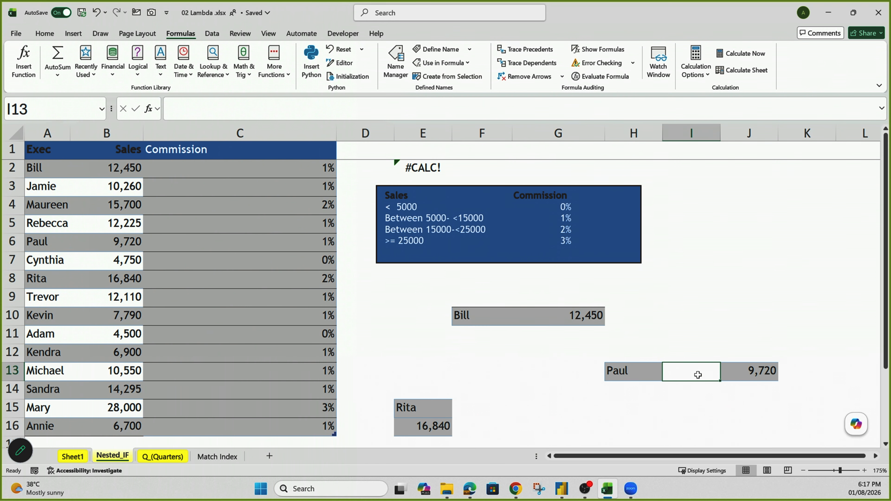
pyautogui.click(462, 427)
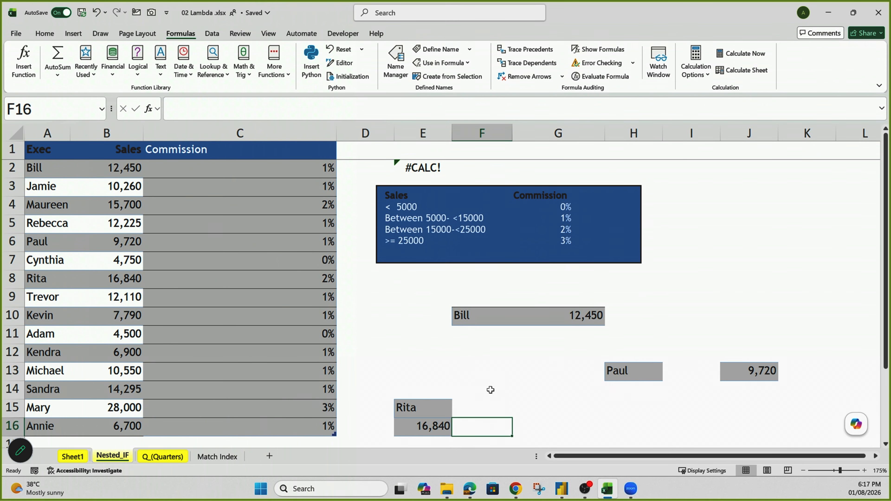
pyautogui.write('=am')
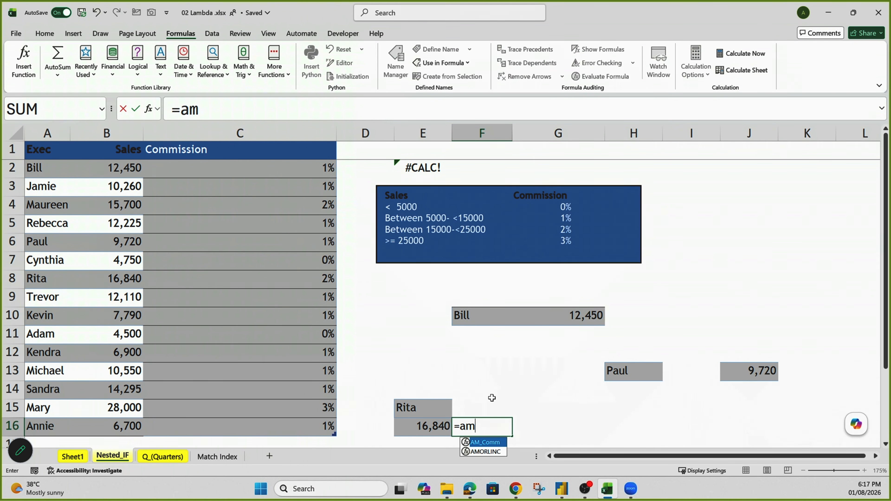
pyautogui.press('Tab')
pyautogui.click(442, 427)
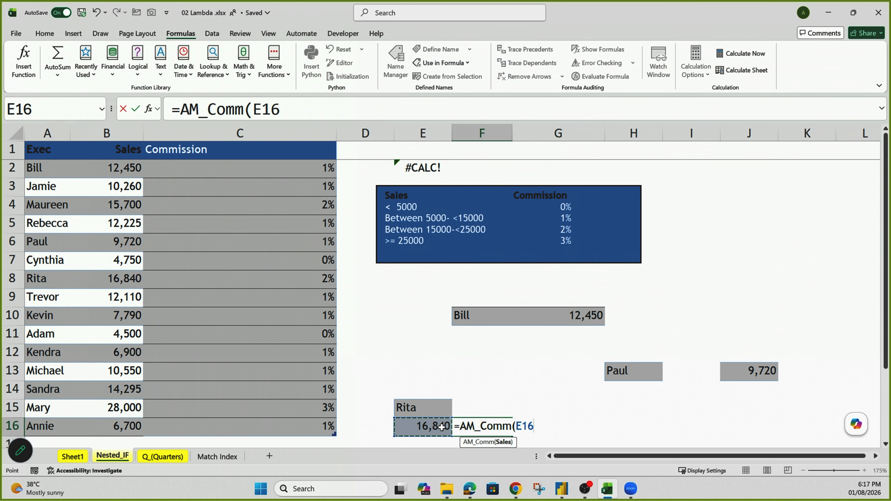
pyautogui.press('Return')
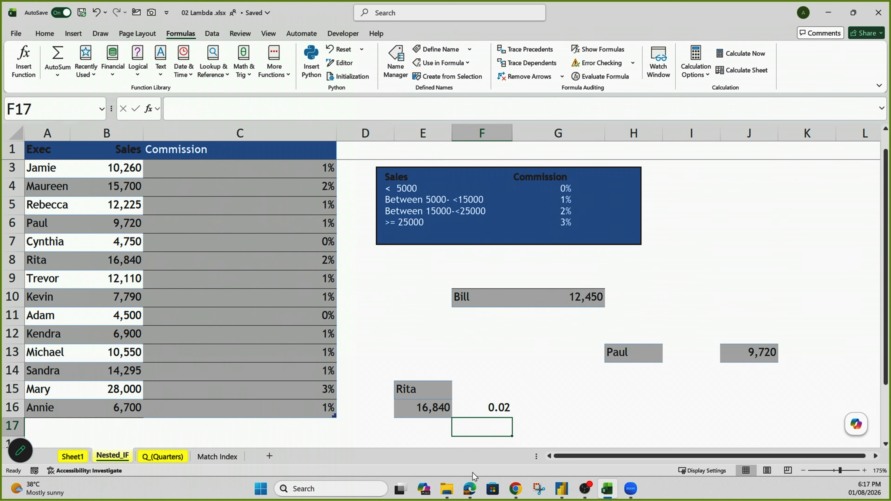
# - Calculate the commission rate for the sales figure in J13 with the AM_Comm function in J15
pyautogui.click(731, 383)
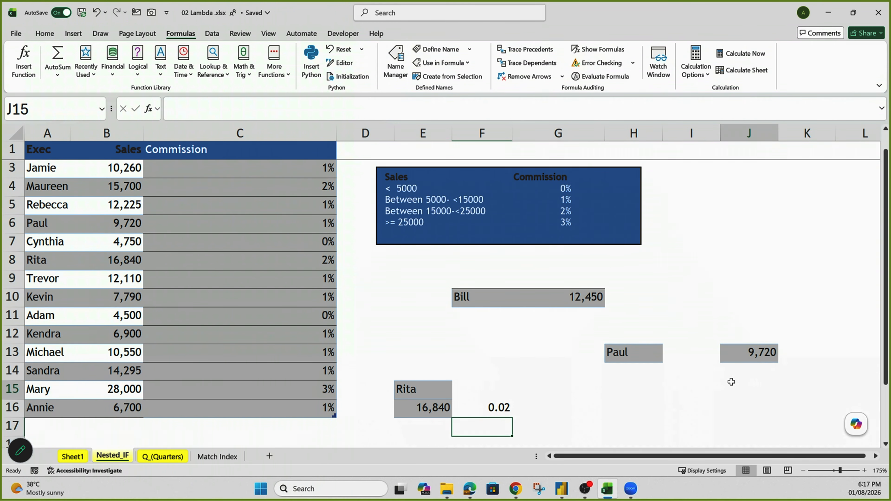
pyautogui.write('=am')
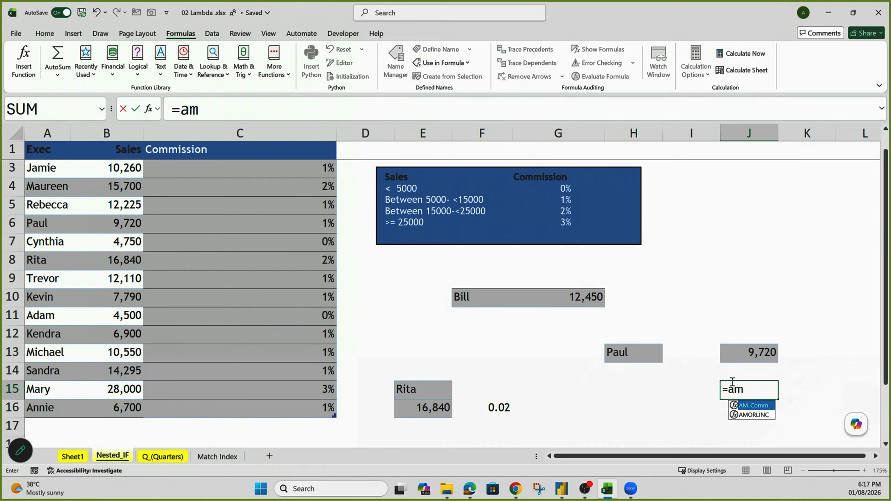
pyautogui.write('_c')
pyautogui.press('Tab')
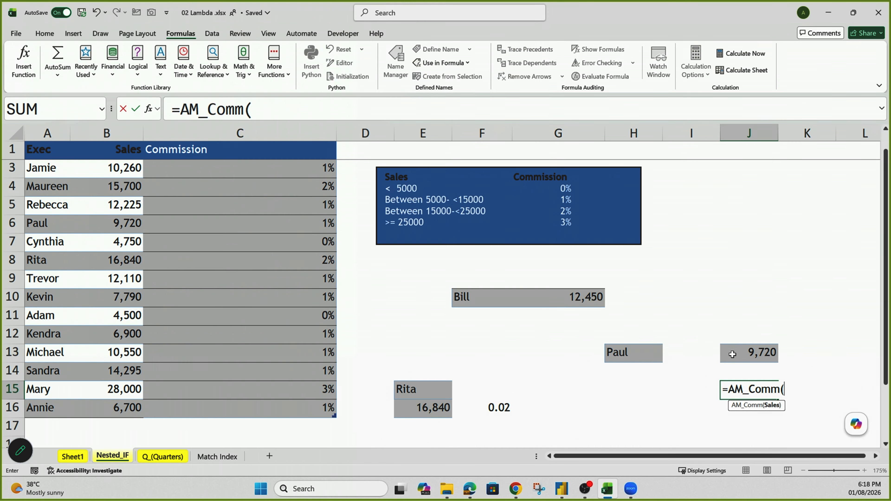
pyautogui.click(737, 355)
pyautogui.press('Return')
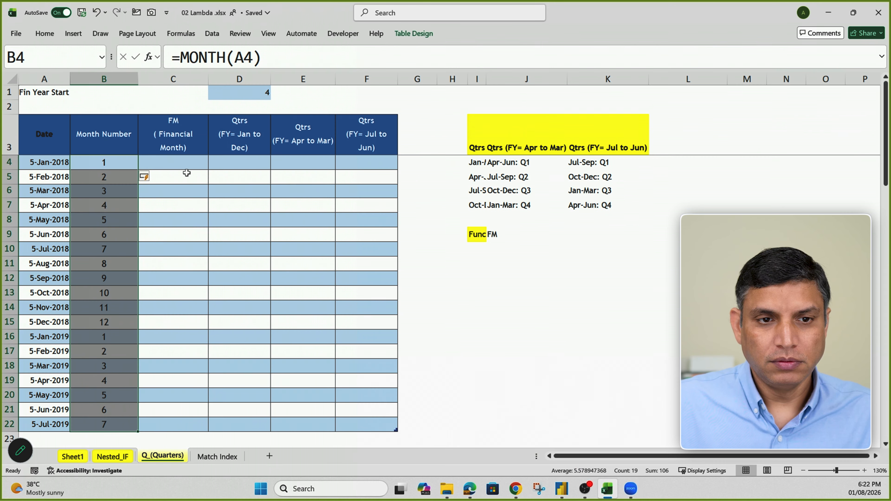
# - Examine on the Q_(Quarters) sheet how the empty Financial Month cells relate to the month numbers and the financial year start
pyautogui.click(186, 165)
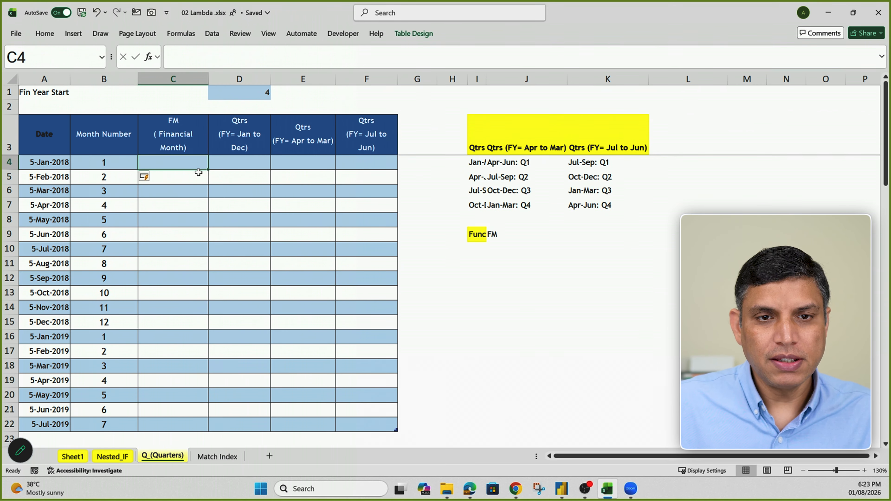
pyautogui.scroll(4, 201, 176)
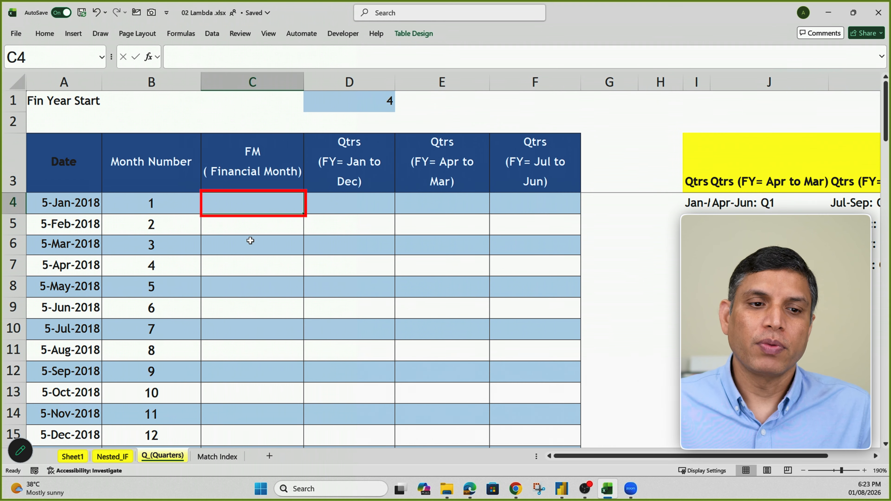
pyautogui.click(246, 268)
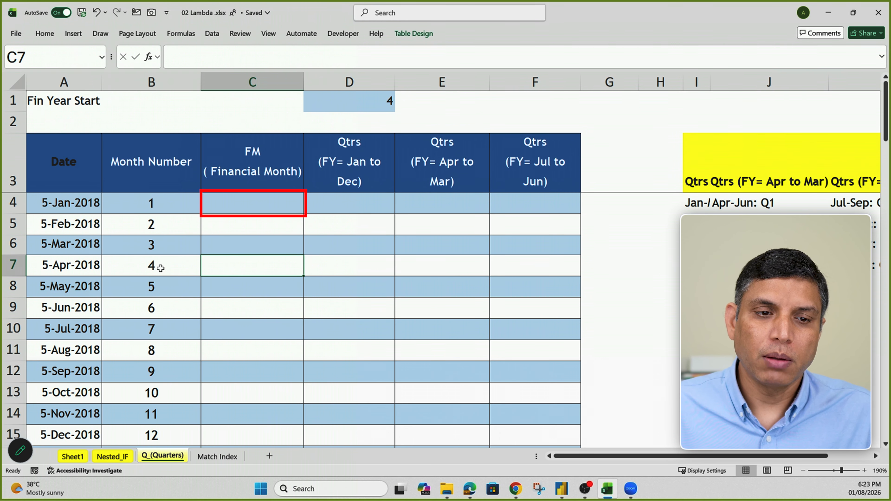
pyautogui.click(239, 291)
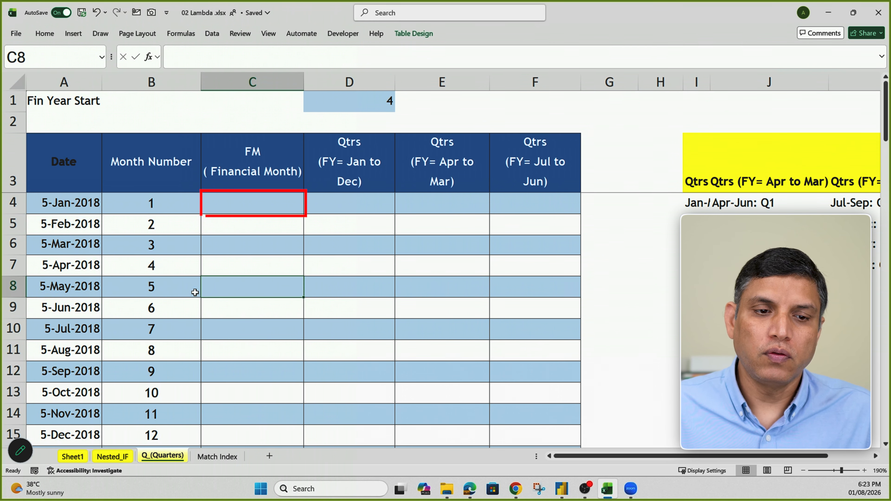
pyautogui.click(249, 268)
pyautogui.click(244, 201)
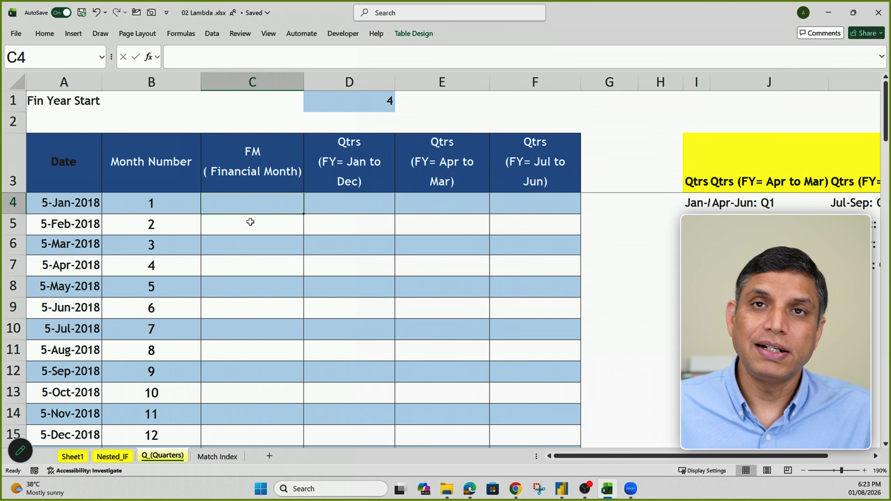
pyautogui.click(249, 224)
pyautogui.click(249, 247)
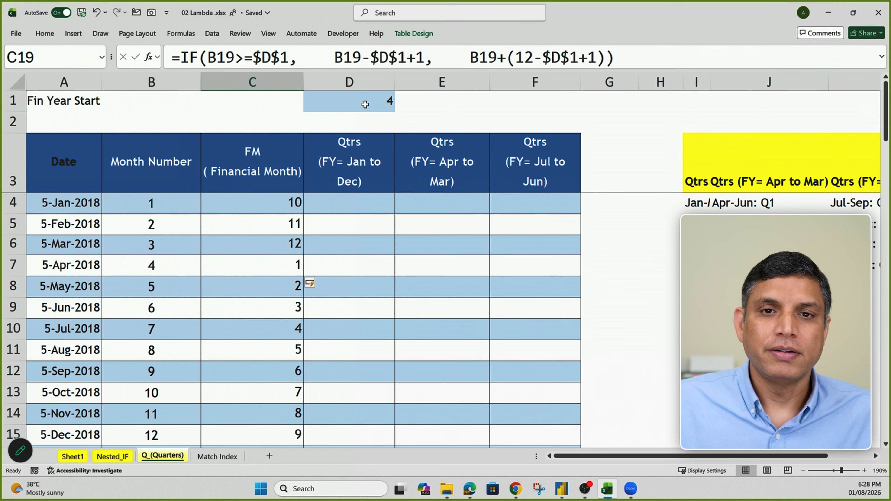
# - Set the Fin Year Start month in D1 to 7
pyautogui.click(366, 101)
pyautogui.click(265, 206)
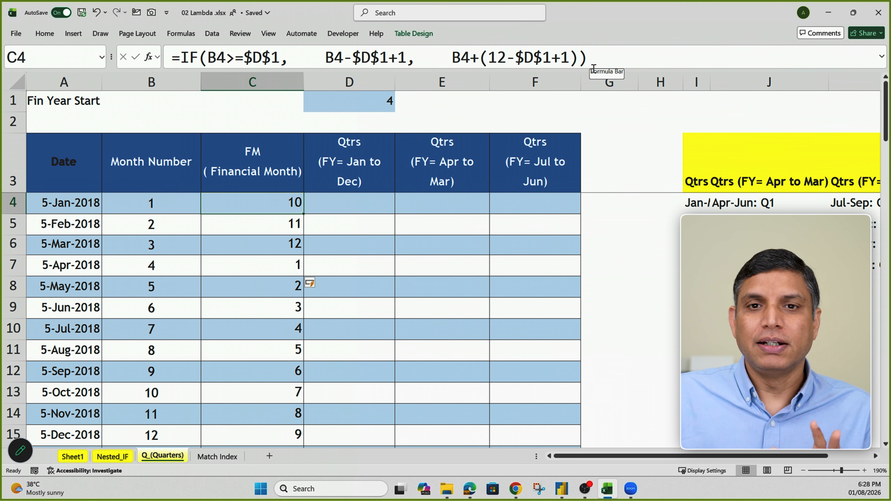
pyautogui.click(367, 101)
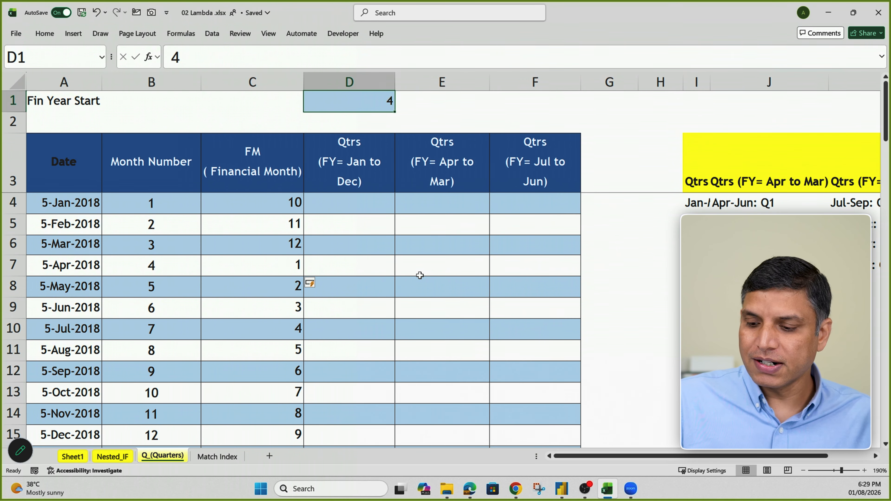
pyautogui.write('7')
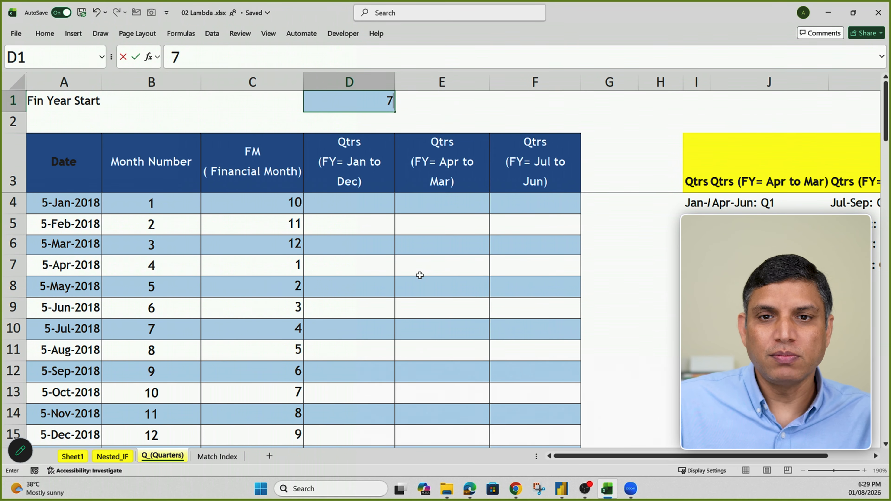
pyautogui.press('Return')
# - Examine the IF formula behind the Financial Month value in C10, leaving it as it is
pyautogui.click(235, 336)
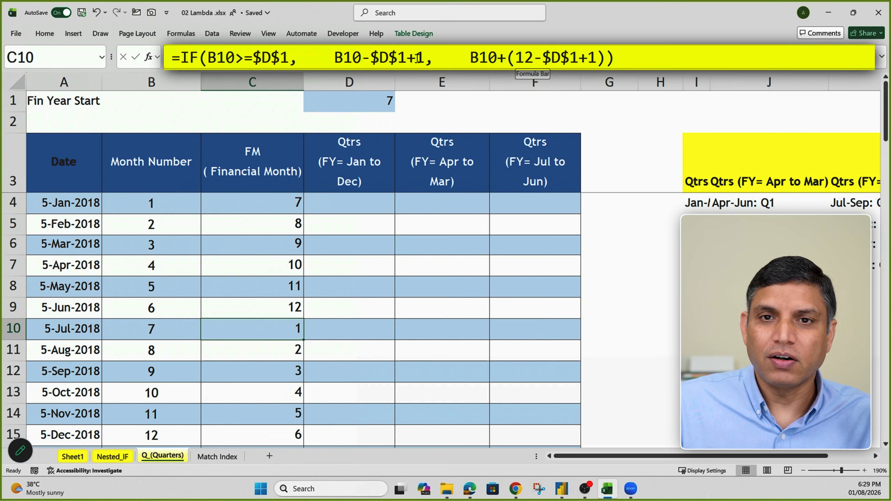
pyautogui.moveTo(424, 58); pyautogui.dragTo(364, 58)
pyautogui.press('Escape')
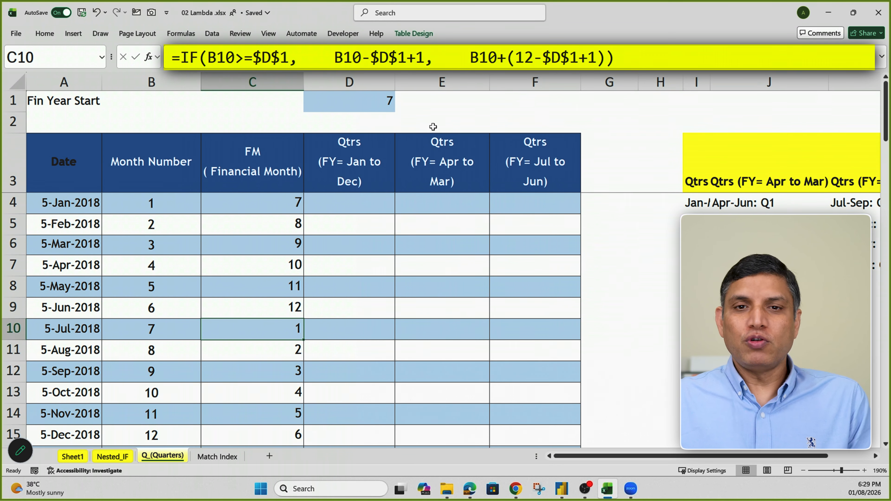
# - Insert LAMBDA( ahead of the IF in C4's Financial Month formula
pyautogui.click(271, 203)
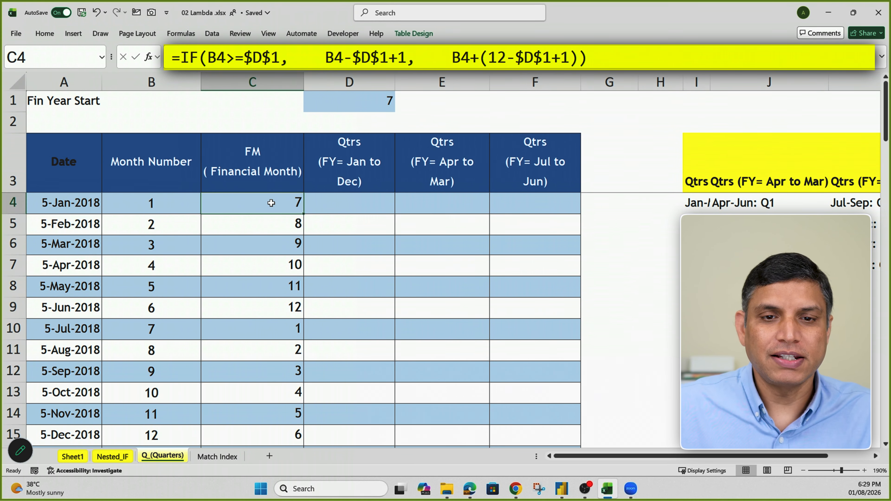
pyautogui.click(602, 59)
pyautogui.click(185, 60)
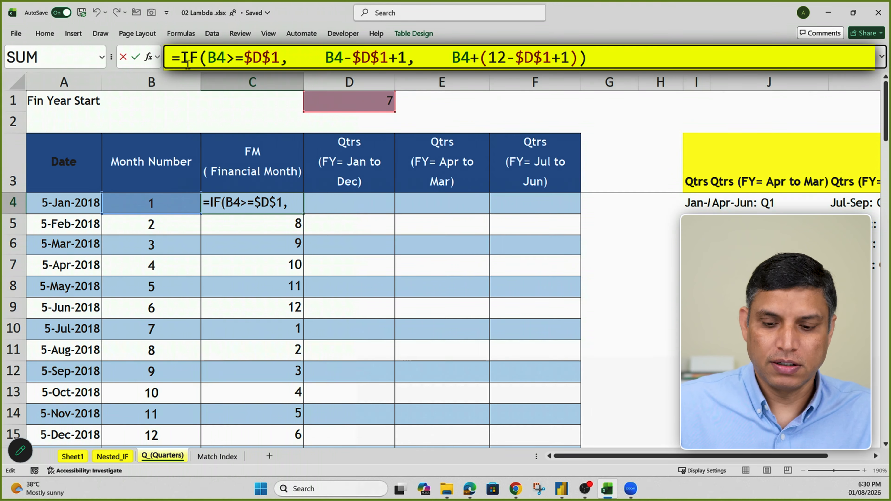
pyautogui.write('Lam')
pyautogui.press('Tab')
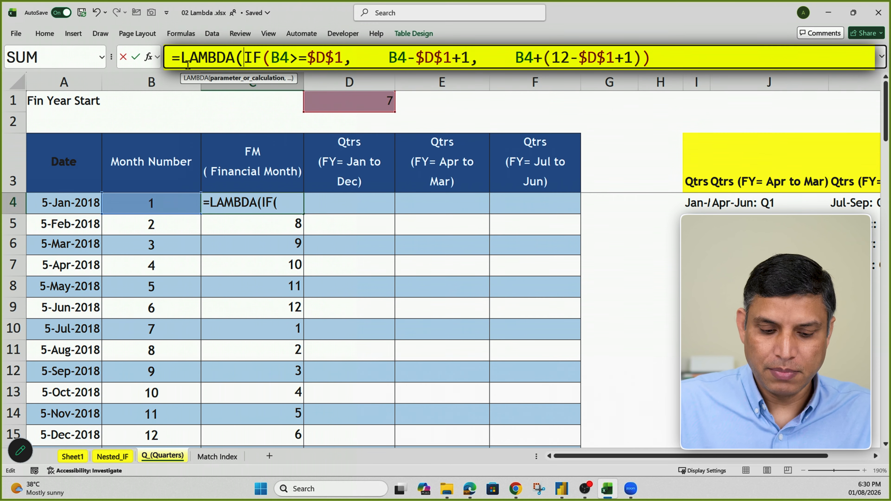
# - Add the parameters Date and SrtMonth, each followed by a comma, between LAMBDA( and the IF in C4's formula
pyautogui.write('Date')
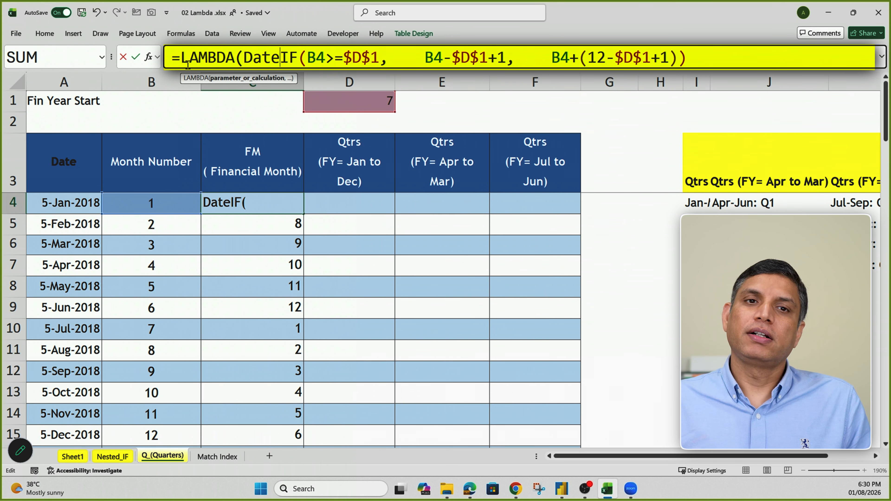
pyautogui.write(',S')
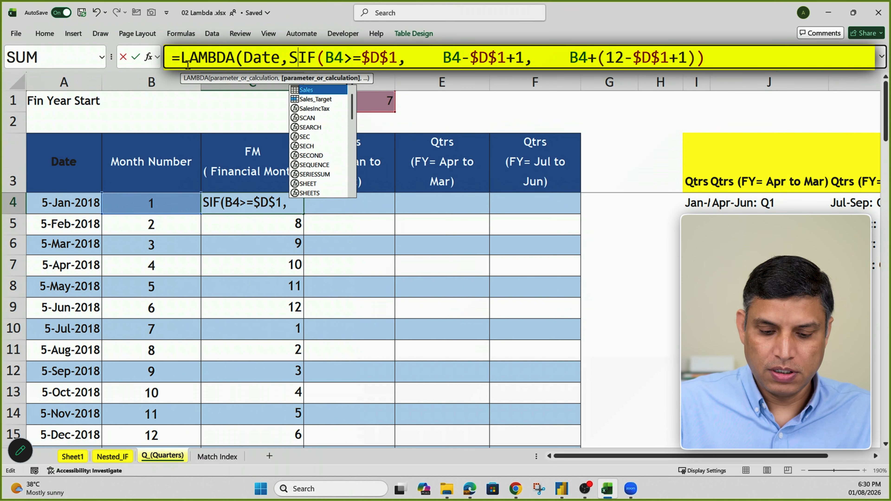
pyautogui.write('rtM')
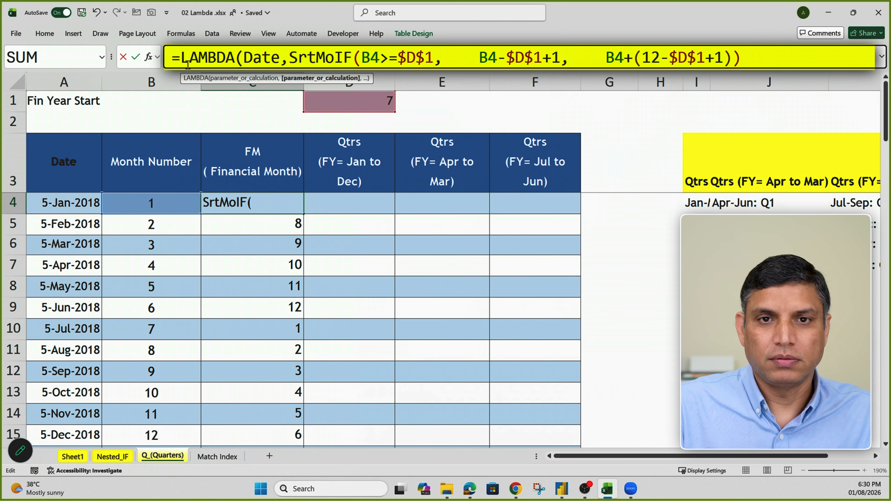
pyautogui.write('FM')
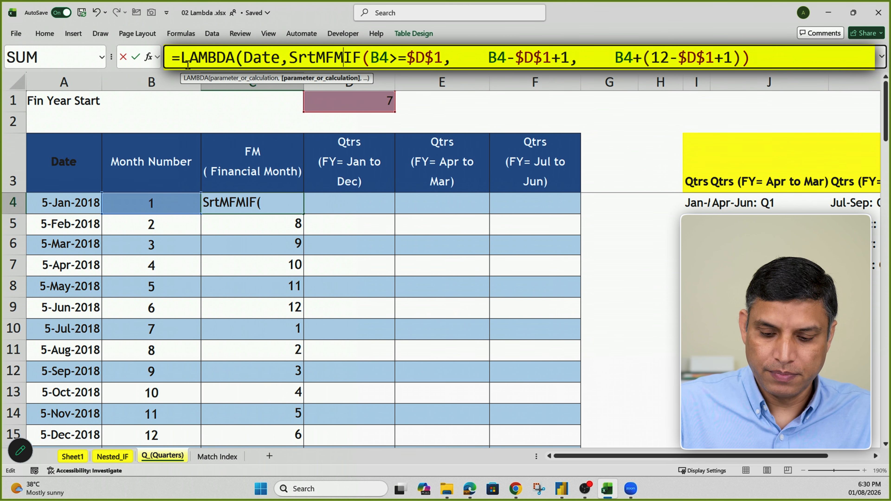
pyautogui.press('BackSpace')
pyautogui.press('BackSpace')
pyautogui.press('BackSpace')
pyautogui.write('F')
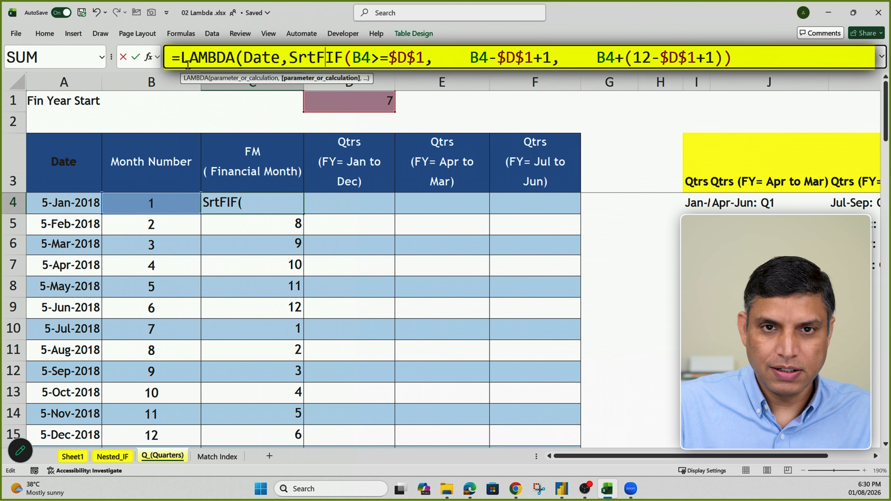
pyautogui.write('M')
pyautogui.press('BackSpace')
pyautogui.press('BackSpace')
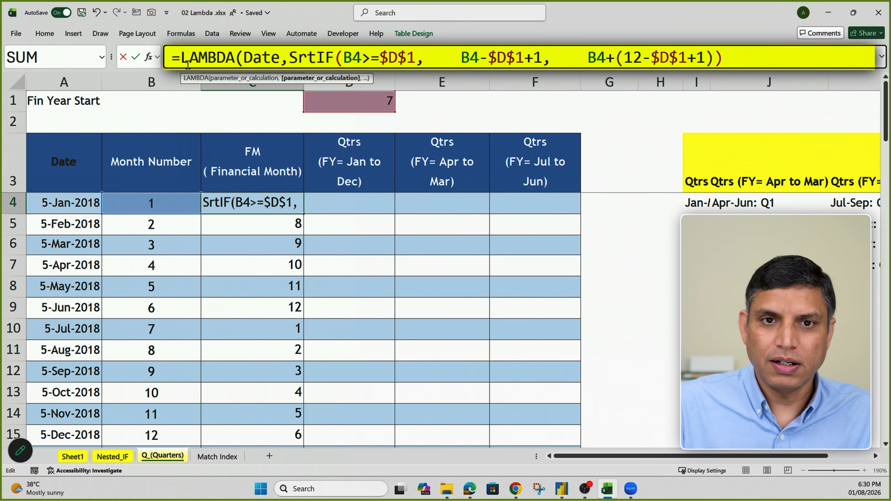
pyautogui.write('Month')
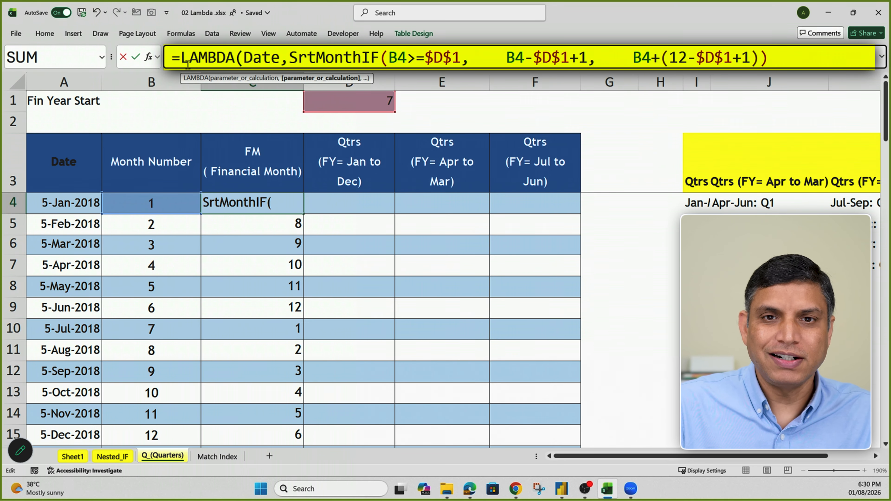
pyautogui.write(',')
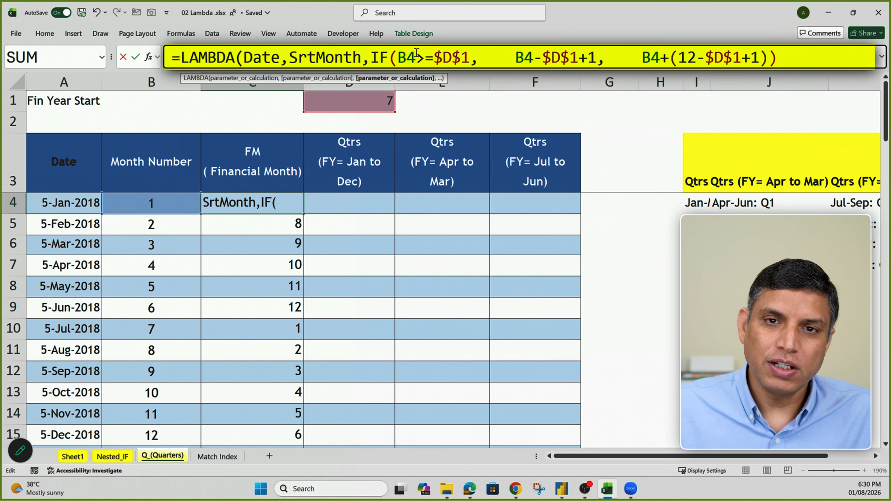
# - Replace B4 in the IF's logical test with MONTH(Date)
pyautogui.moveTo(417, 58); pyautogui.dragTo(398, 58)
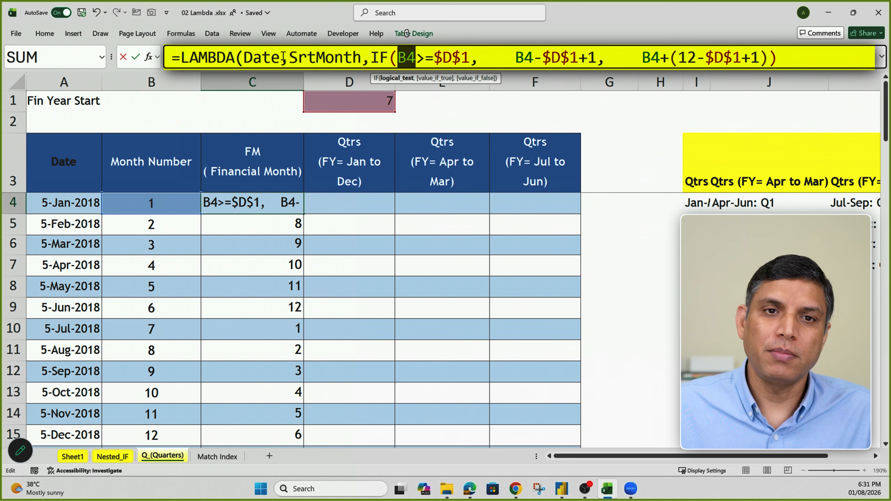
pyautogui.moveTo(281, 57); pyautogui.dragTo(244, 57)
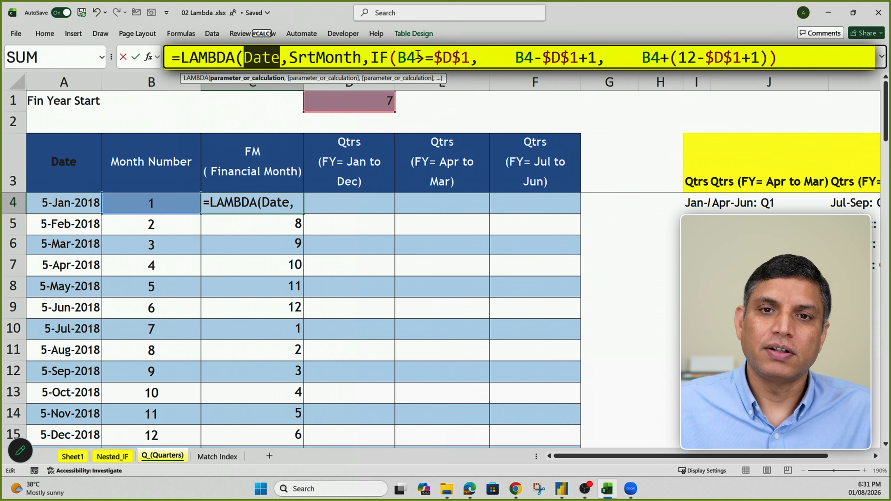
pyautogui.moveTo(416, 56); pyautogui.dragTo(398, 55)
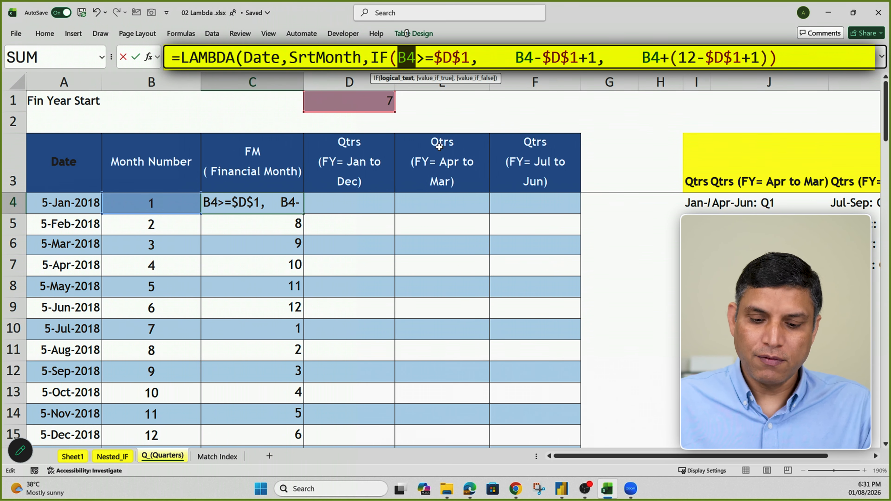
pyautogui.write('month')
pyautogui.press('Tab')
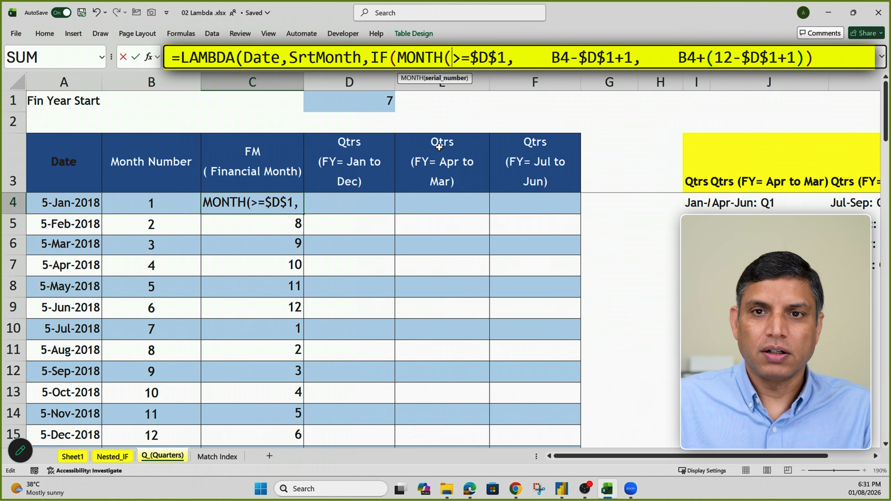
pyautogui.write('dat')
pyautogui.press('Tab')
pyautogui.write(')')
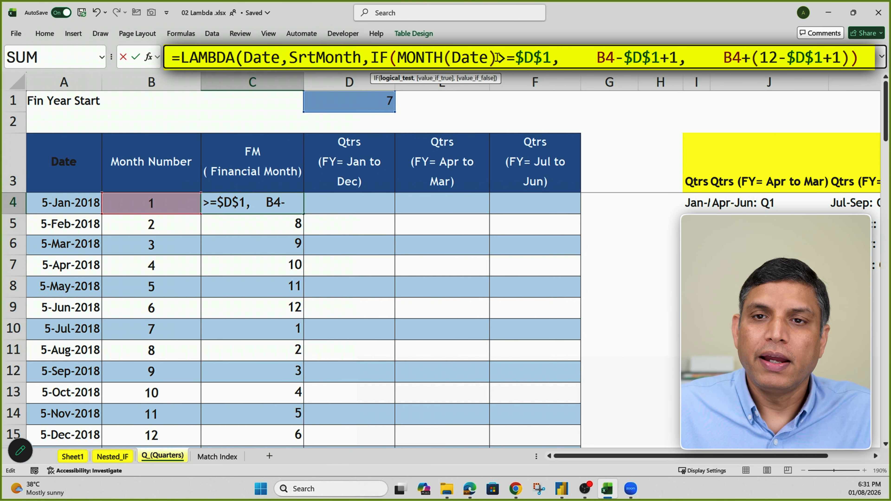
# - Copy MONTH(Date) from the logical test over B4 in both the true and false results of the IF
pyautogui.hotkey('shift', 'Left')
pyautogui.hotkey('shift', 'Left')
pyautogui.hotkey('shift', 'Left')
pyautogui.hotkey('shift', 'Left')
pyautogui.moveTo(460, 58); pyautogui.dragTo(400, 65)
pyautogui.hotkey('ctrl', 'c')
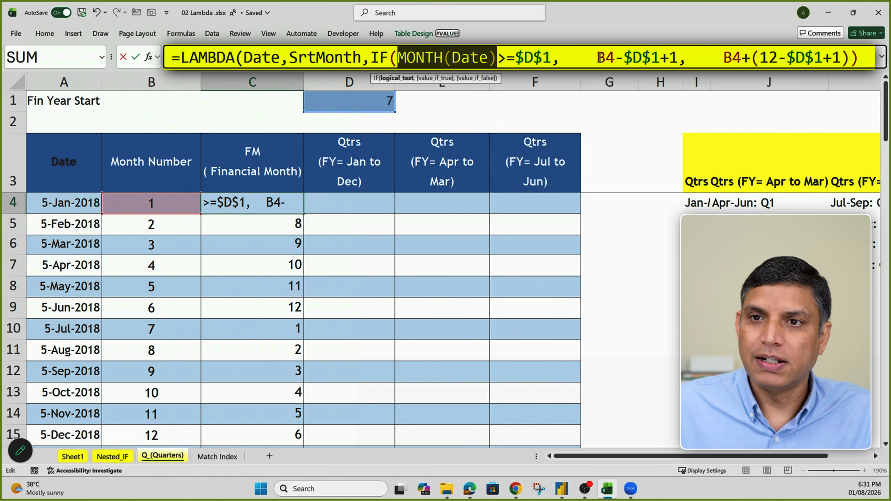
pyautogui.doubleClick(606, 58)
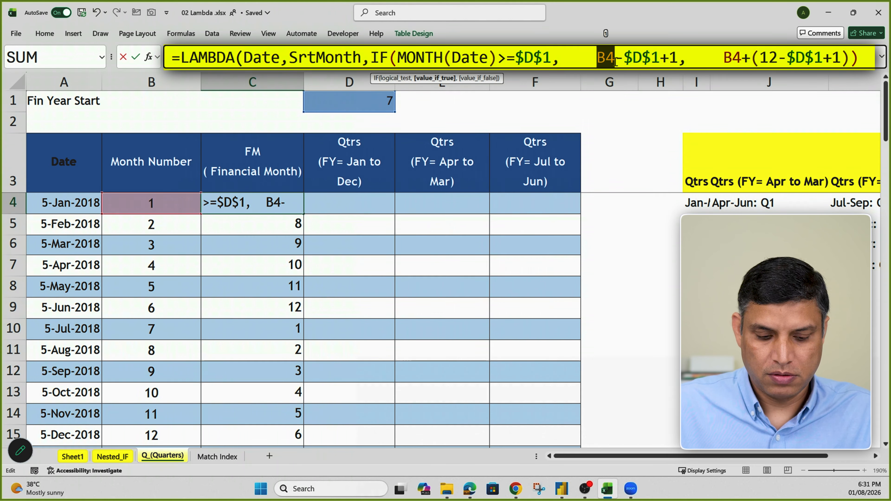
pyautogui.hotkey('ctrl', 'v')
pyautogui.doubleClick(812, 58)
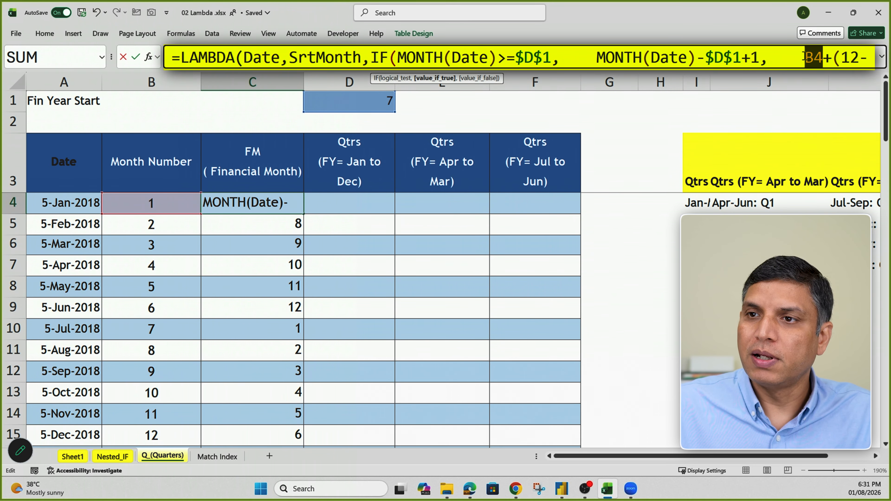
pyautogui.hotkey('ctrl', 'v')
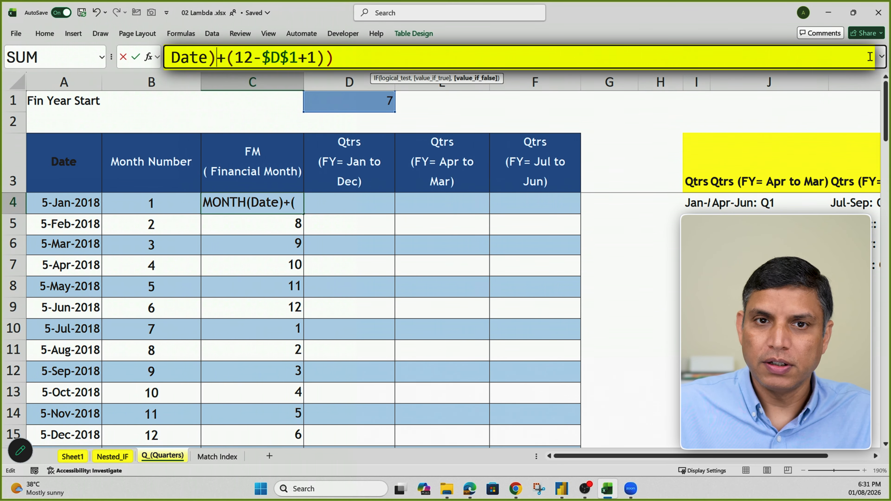
# - Expand the formula editing area and replace $D$1 with SrtMonth in the IF's logical test and true result
pyautogui.click(882, 56)
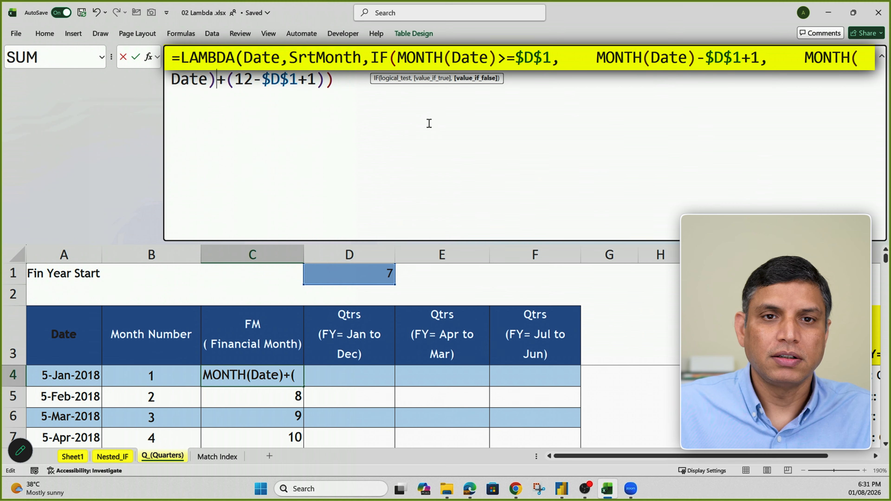
pyautogui.moveTo(361, 57); pyautogui.dragTo(292, 55)
pyautogui.hotkey('ctrl', 'c')
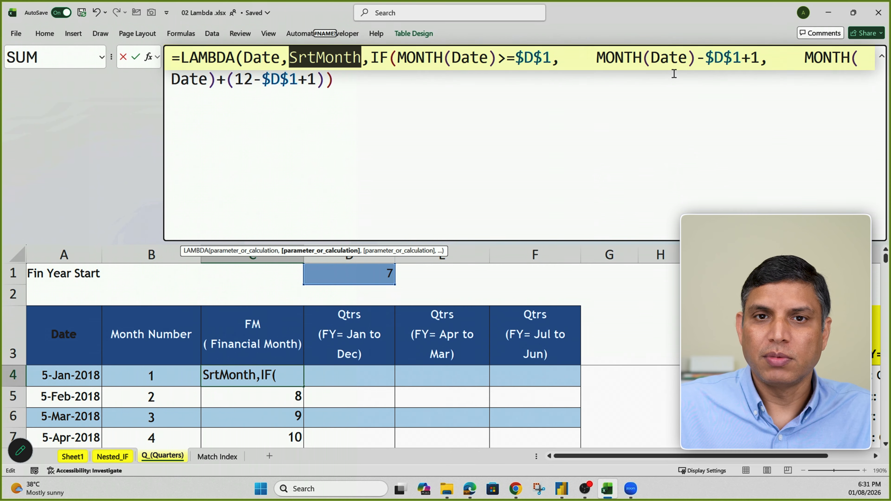
pyautogui.moveTo(553, 58); pyautogui.dragTo(515, 58)
pyautogui.hotkey('ctrl', 'v')
pyautogui.moveTo(777, 58); pyautogui.dragTo(741, 58)
pyautogui.hotkey('ctrl', 'v')
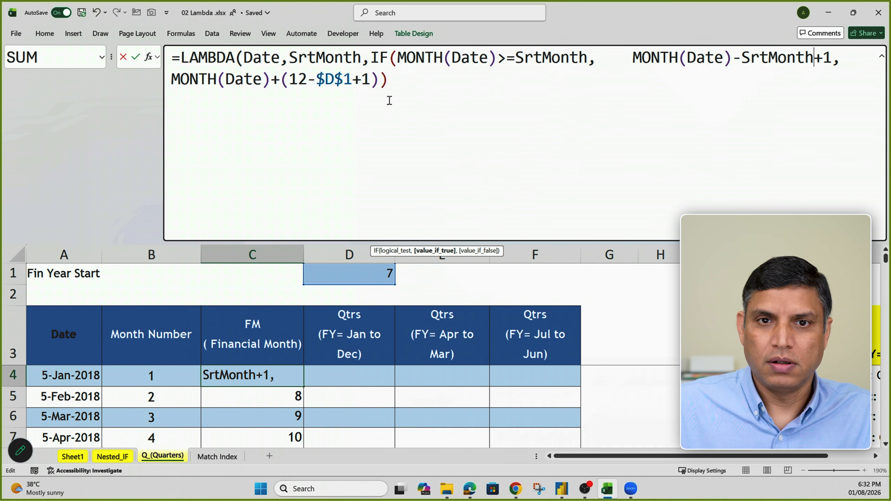
# - Add the closing parenthesis of the LAMBDA at the end of C4's formula and check the bracket pairing
pyautogui.moveTo(352, 79); pyautogui.dragTo(324, 74)
pyautogui.click(424, 87)
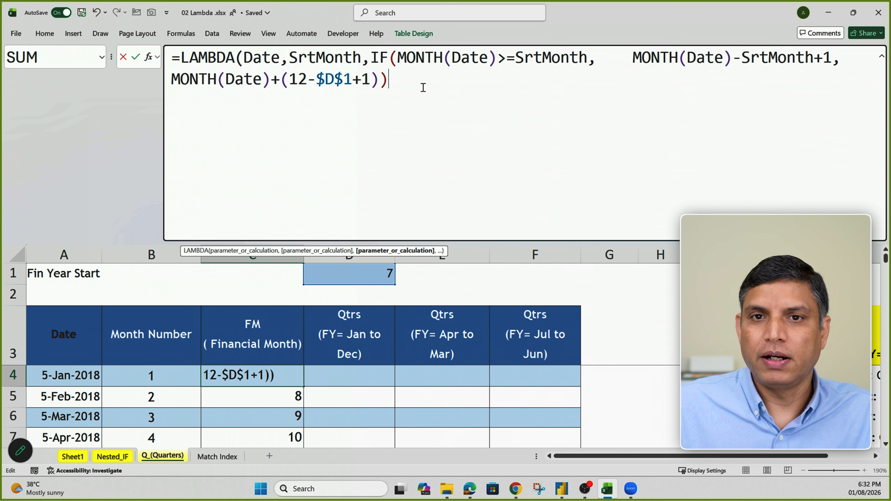
pyautogui.write(')')
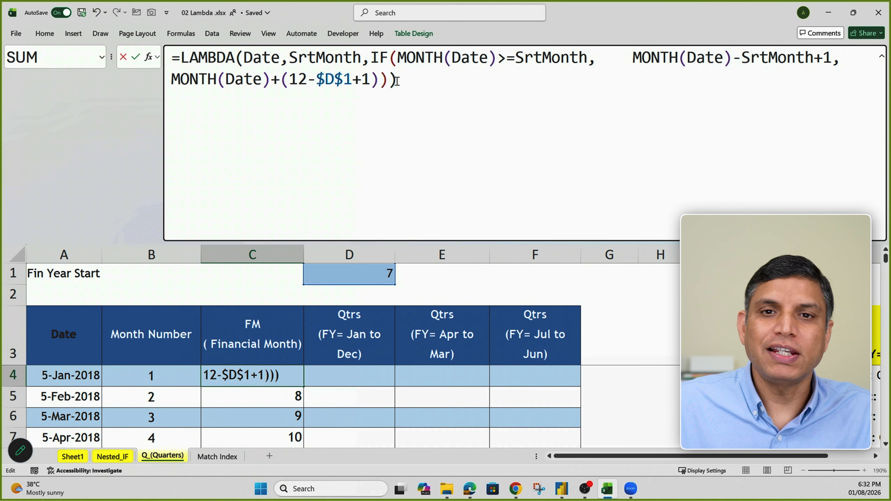
pyautogui.click(384, 80)
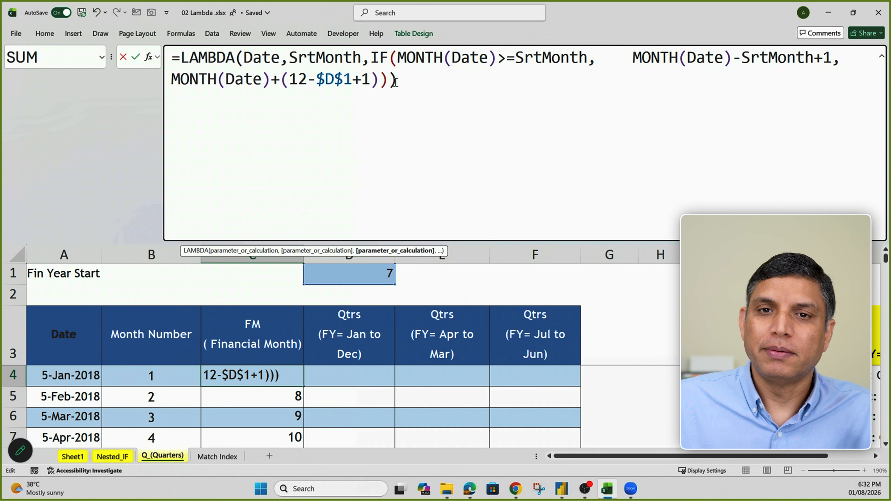
pyautogui.click(395, 82)
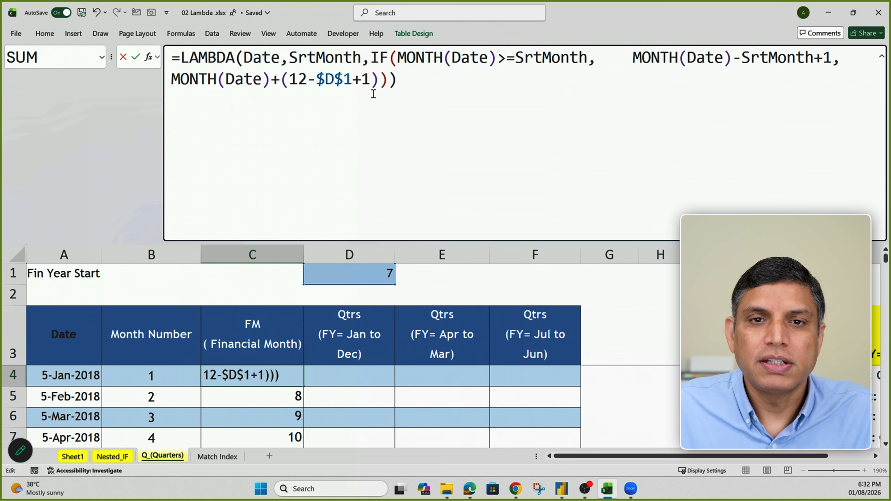
# - Replace the remaining $D$1 in the false result with SrtMonth, copy the whole LAMBDA formula and commit it in C4
pyautogui.moveTo(351, 79); pyautogui.dragTo(318, 76)
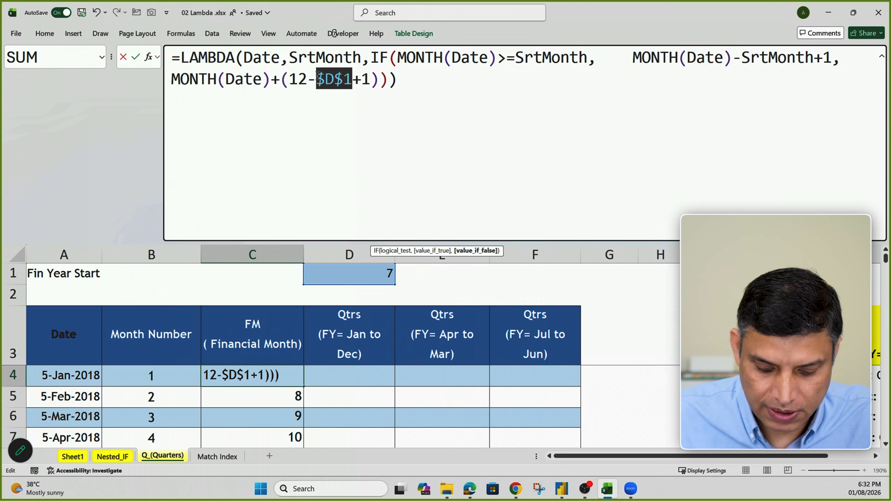
pyautogui.write('SrtMonth')
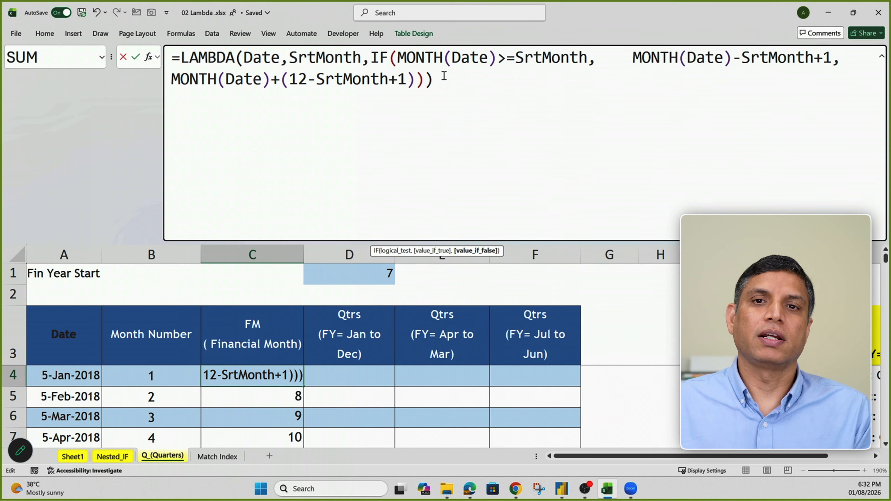
pyautogui.moveTo(440, 80); pyautogui.dragTo(165, 57)
pyautogui.press('Return')
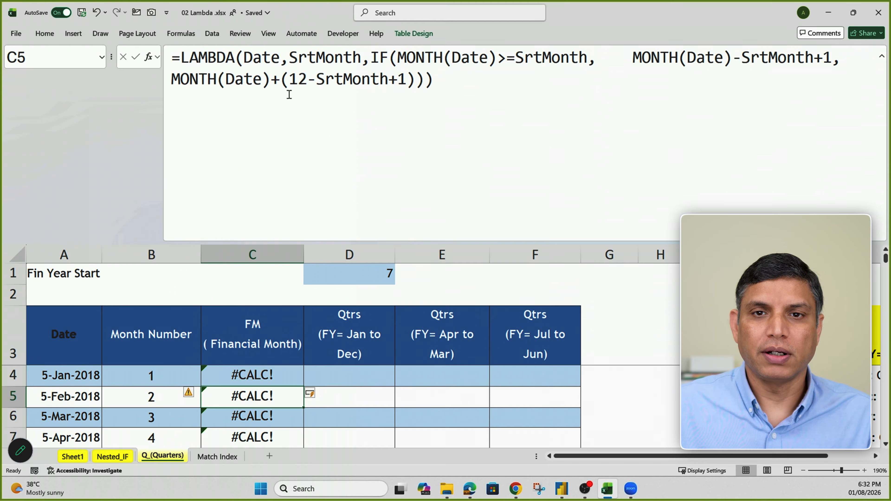
# - Define the workbook-scope name AM_FM referring to =LAMBDA(Date,SrtMonth,IF(MONTH(Date)>=SrtMonth, MONTH(Date)-SrtMonth+1, MONTH(Date)+(12-SrtMonth+1)))
pyautogui.hotkey('ctrl', '2')
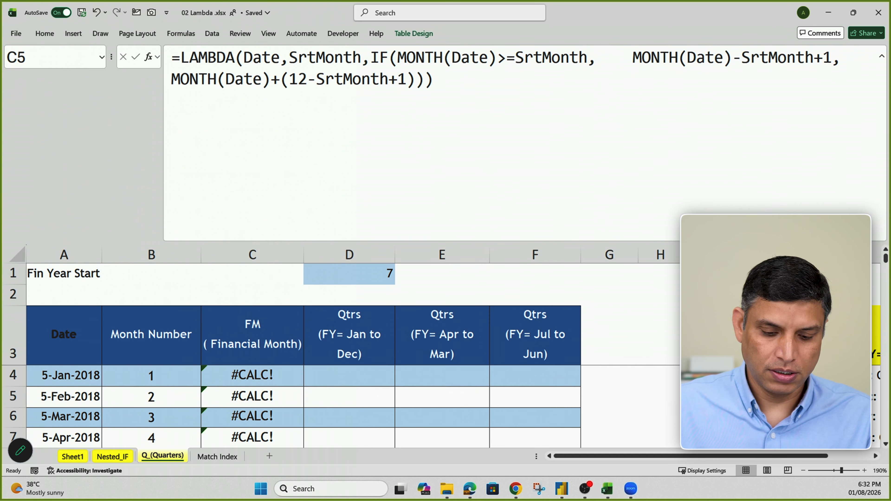
pyautogui.click(181, 33)
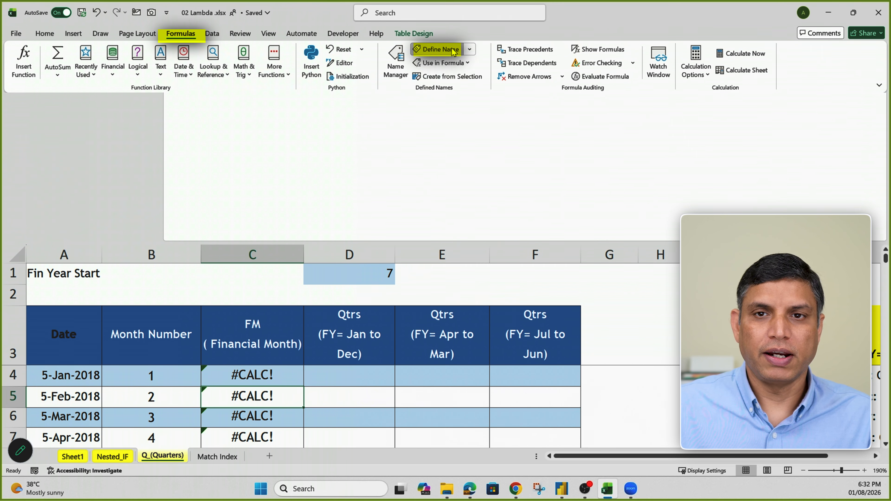
pyautogui.click(453, 51)
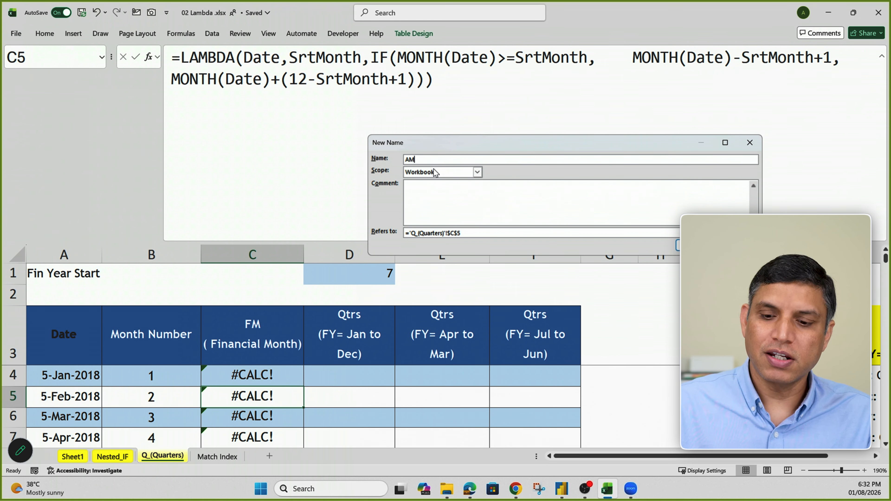
pyautogui.write('AM_FM')
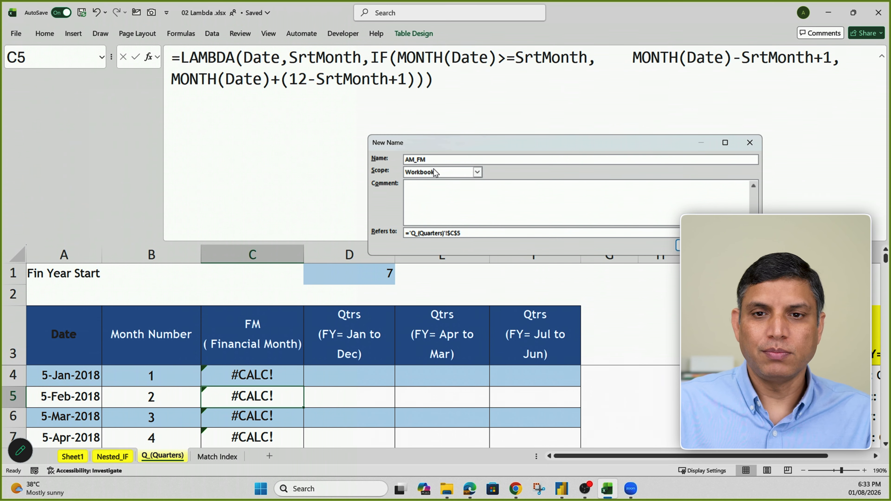
pyautogui.moveTo(462, 233); pyautogui.dragTo(352, 237)
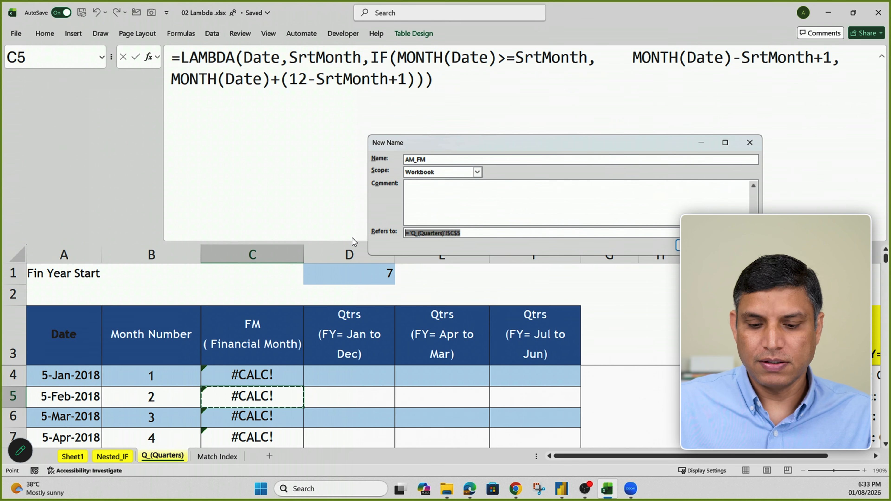
pyautogui.write('=LAMBDA(Date,SrtMonth,IF(MONTH(Date)>=SrtMonth,    MONTH(Date)-SrtMonth+1,    MONTH(Date)+(12-SrtMonth+1)))')
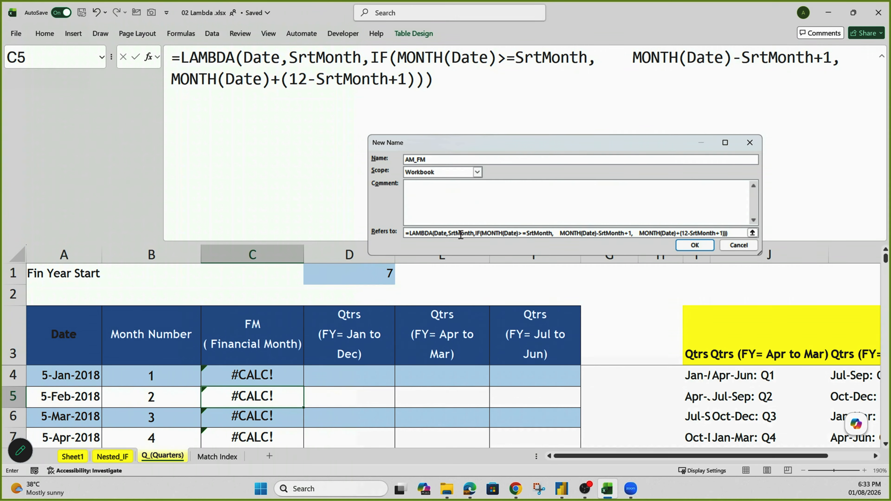
pyautogui.click(694, 245)
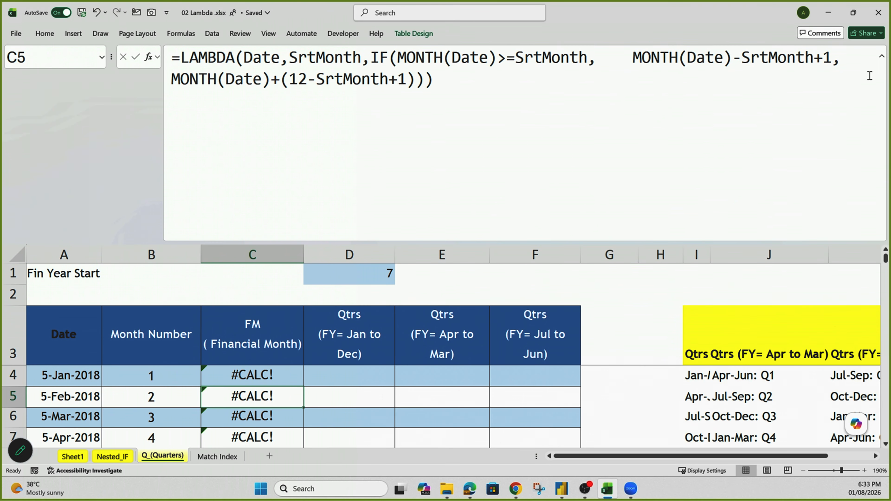
# - Collapse the formula editing area and replace C4's LAMBDA with =AM_FM(A4,7), checking the July 2018 row
pyautogui.click(882, 58)
pyautogui.click(276, 206)
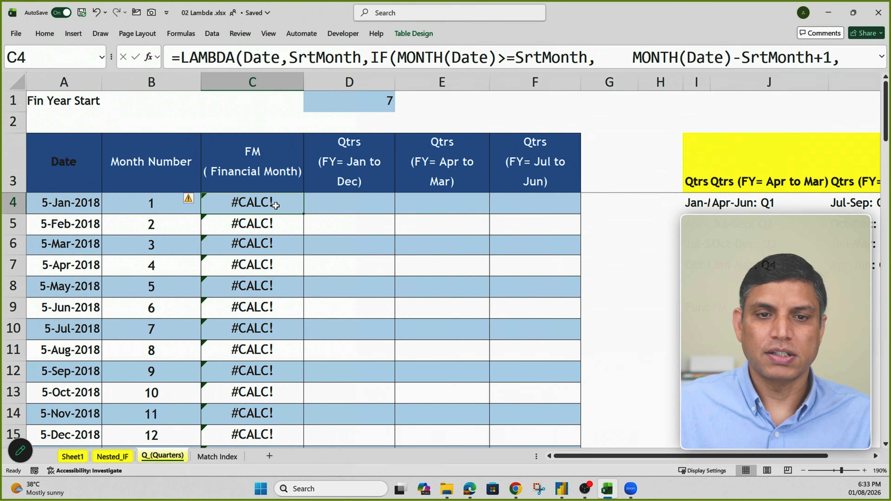
pyautogui.write('=am')
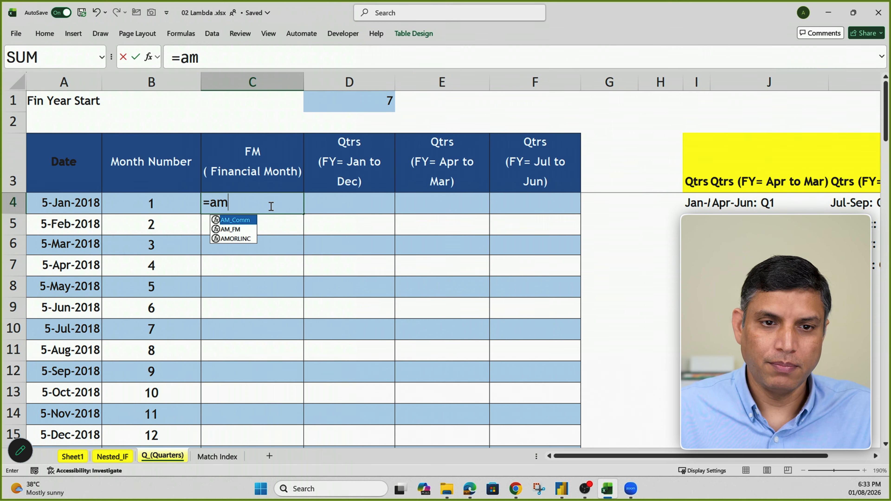
pyautogui.press('Down')
pyautogui.press('Tab')
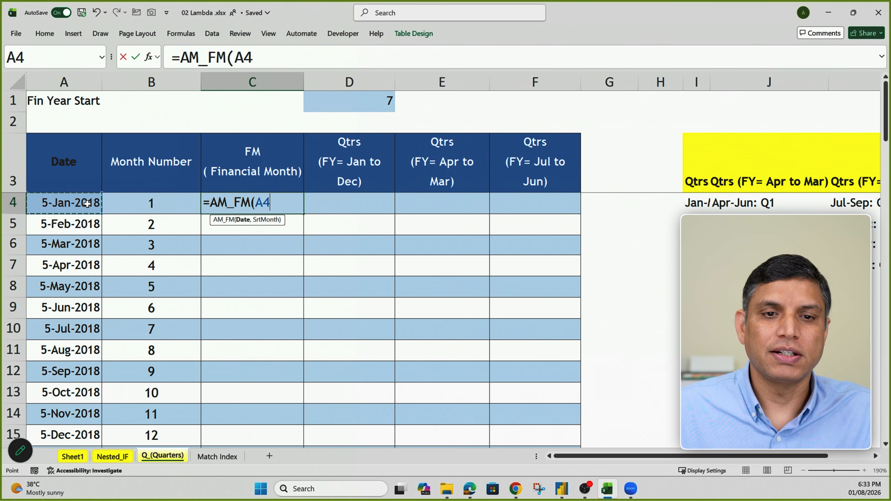
pyautogui.write(',')
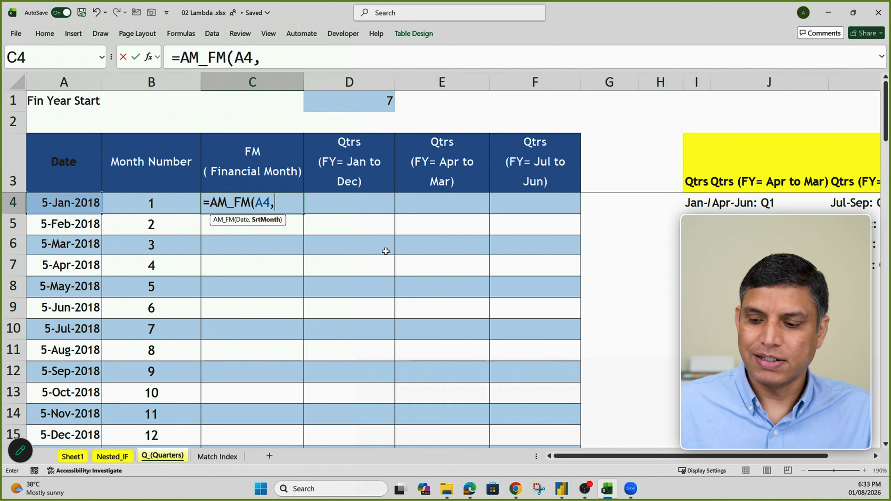
pyautogui.write('7')
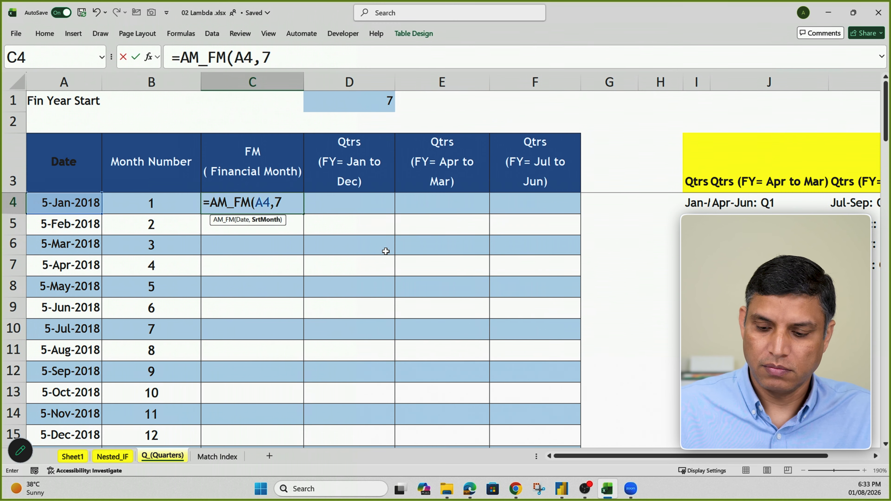
pyautogui.press('Return')
pyautogui.click(149, 330)
pyautogui.click(272, 330)
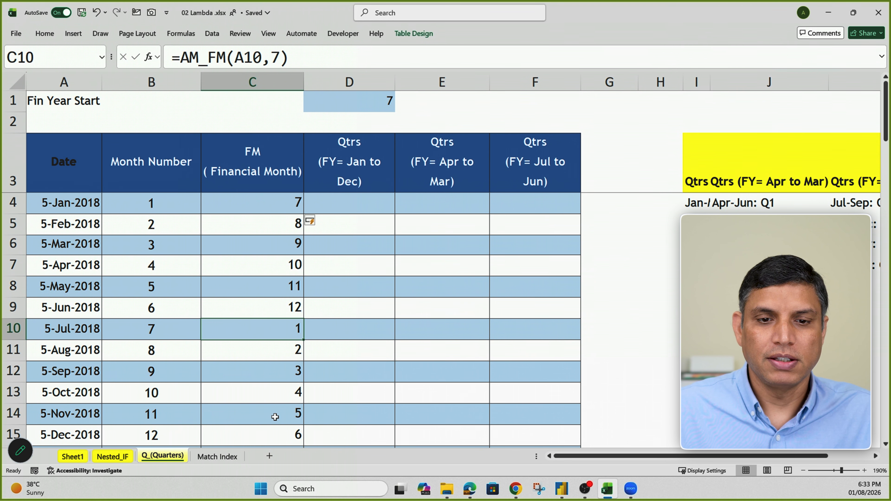
# - Replace the fixed start month in C4's AM_FM formula with the absolute reference $D$1
pyautogui.click(292, 203)
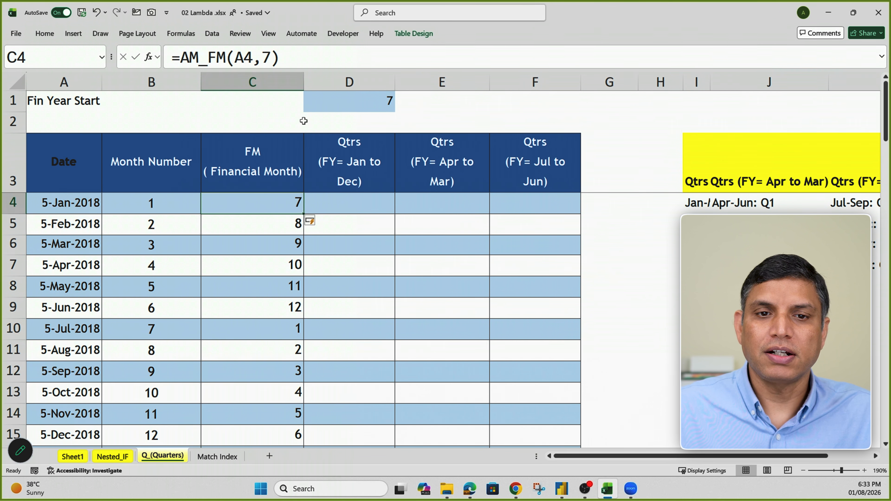
pyautogui.doubleClick(267, 55)
pyautogui.click(365, 99)
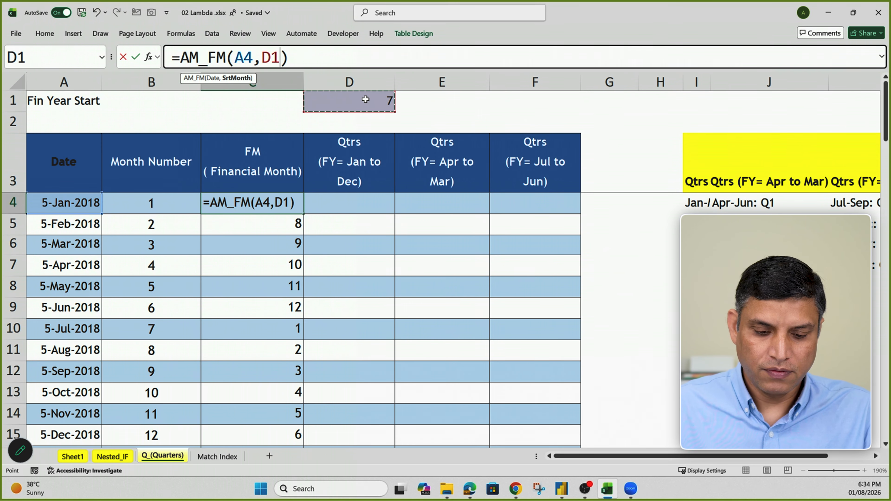
pyautogui.press('F4')
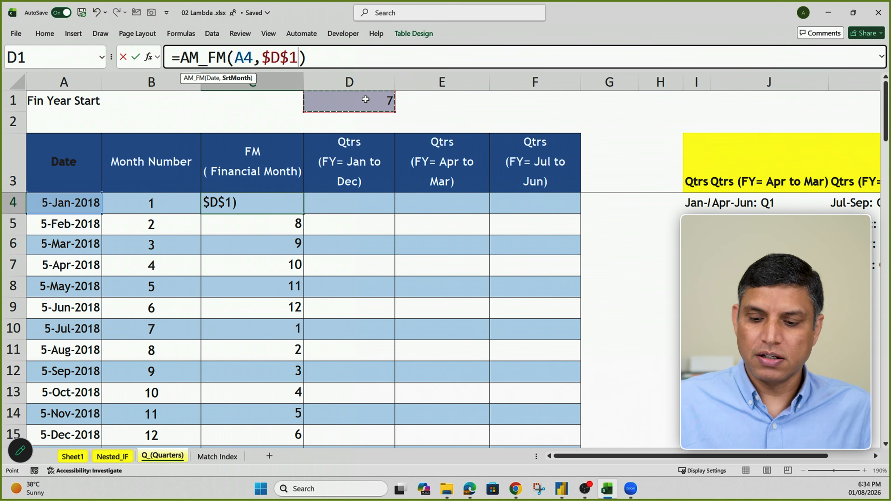
pyautogui.press('Return')
# - Set the Fin Year Start in D1 to 10 and check the recalculated financial months down column C
pyautogui.click(365, 100)
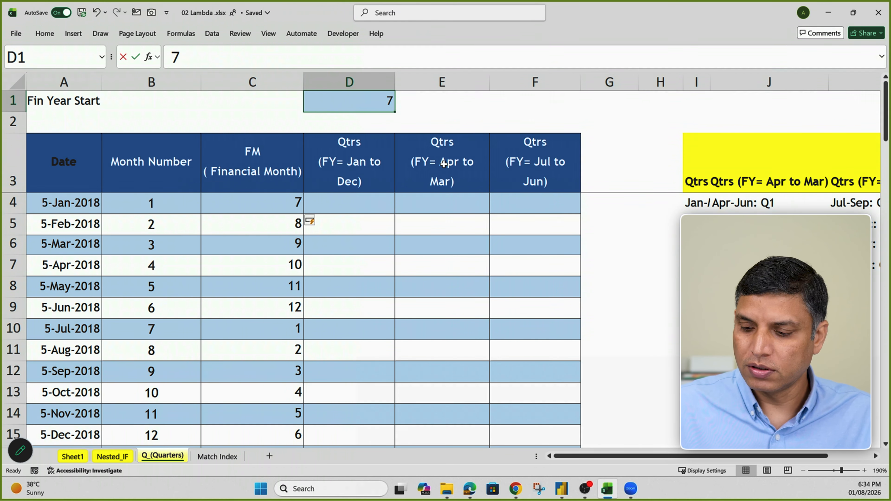
pyautogui.write('10')
pyautogui.press('Return')
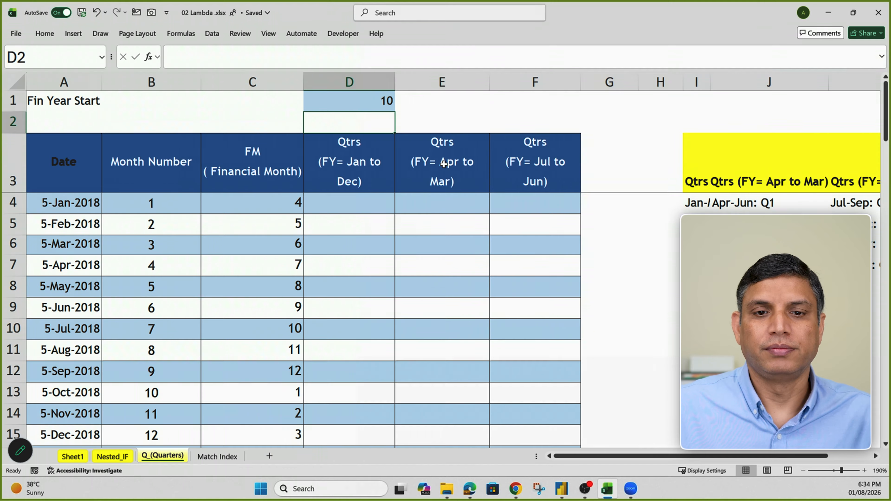
pyautogui.scroll(-1, 290, 332)
pyautogui.click(291, 330)
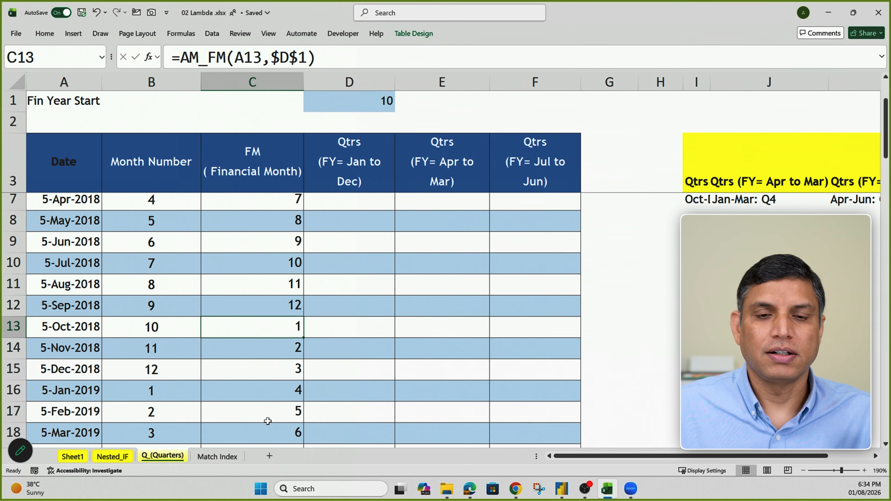
pyautogui.scroll(-2, 268, 420)
pyautogui.scroll(1, 267, 421)
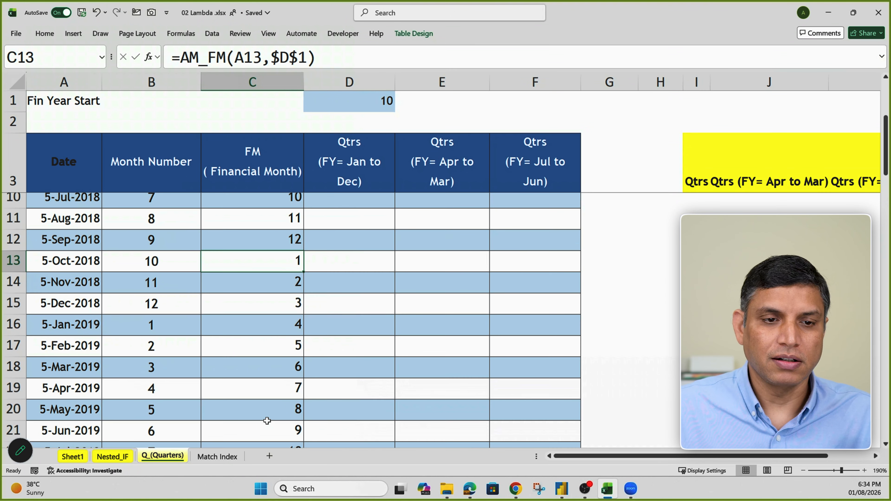
pyautogui.scroll(2, 267, 421)
pyautogui.hotkey('ctrl', 'Up')
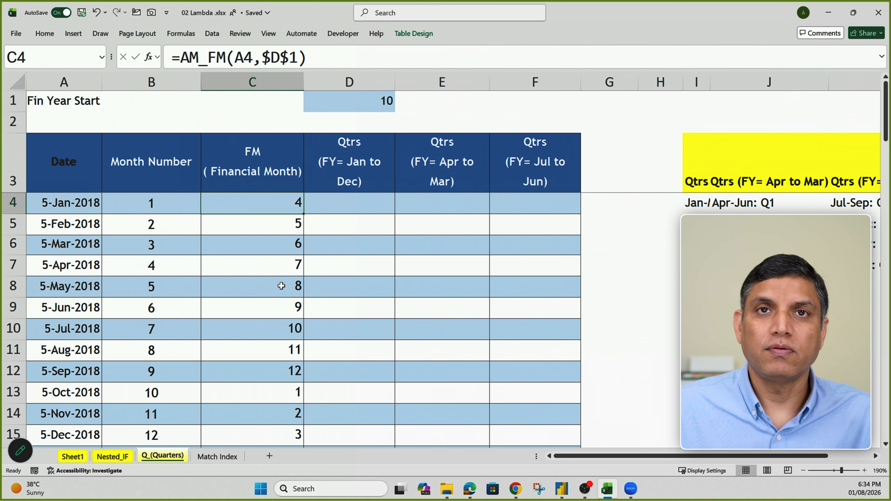
# - Inspect the AM_FM formula in C4 with its date and start-month arguments, leaving it as it is
pyautogui.moveTo(180, 58); pyautogui.dragTo(312, 59)
pyautogui.click(312, 59)
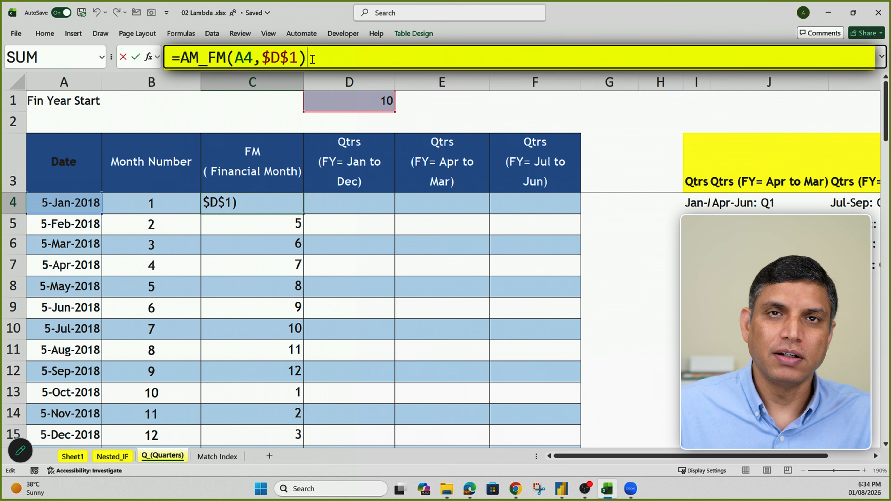
pyautogui.press('Return')
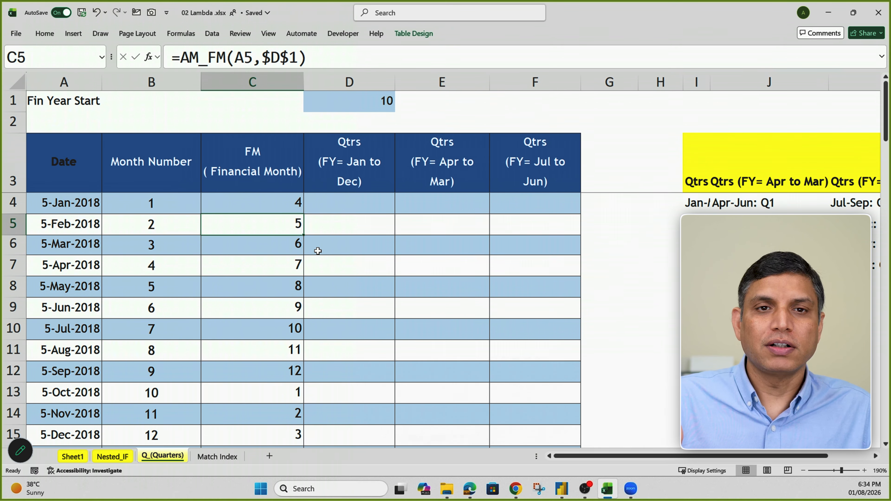
pyautogui.click(177, 202)
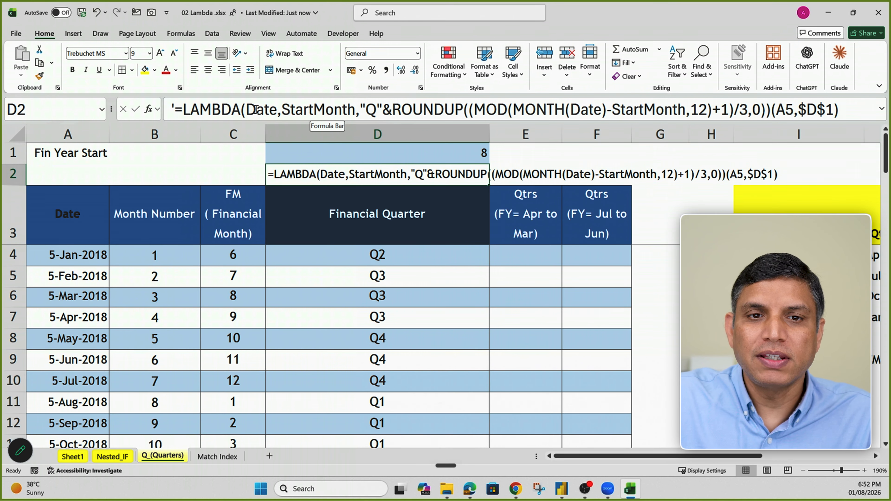
# - Review the Date and StartMonth parameters in D2's quarter LAMBDA and inspect the name and reference fields for defining it as a function
pyautogui.moveTo(246, 110); pyautogui.dragTo(355, 110)
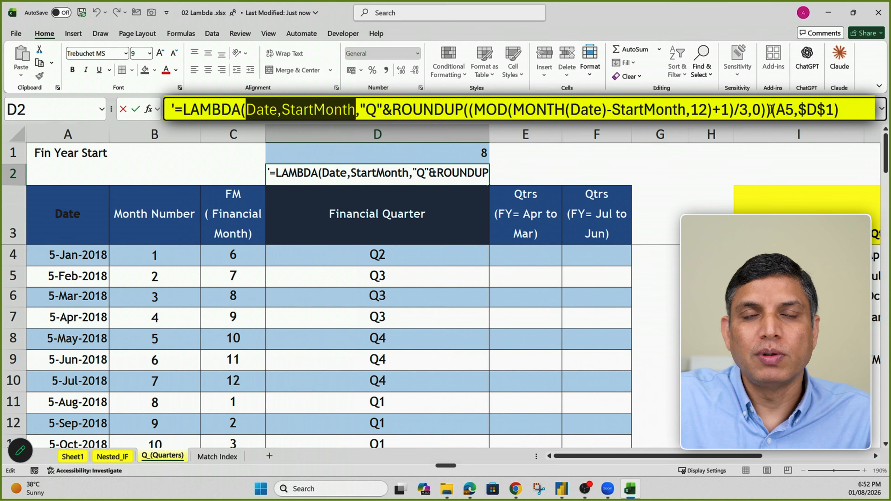
pyautogui.press('Escape')
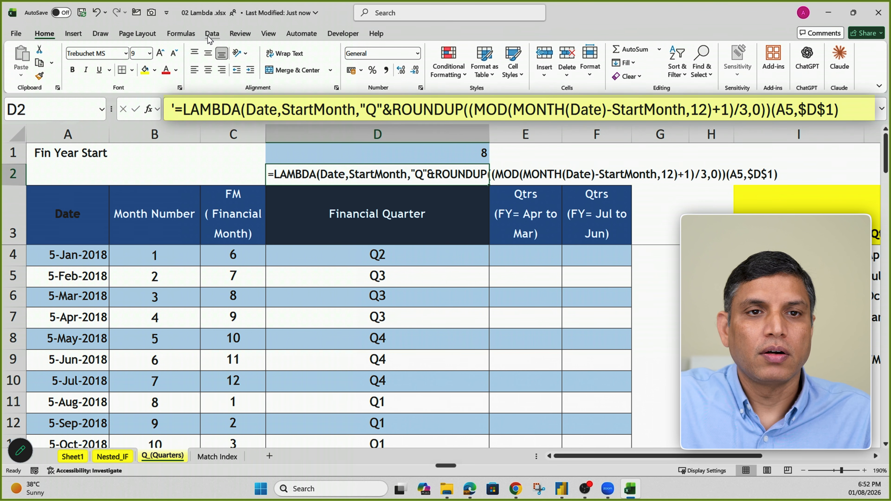
pyautogui.click(189, 34)
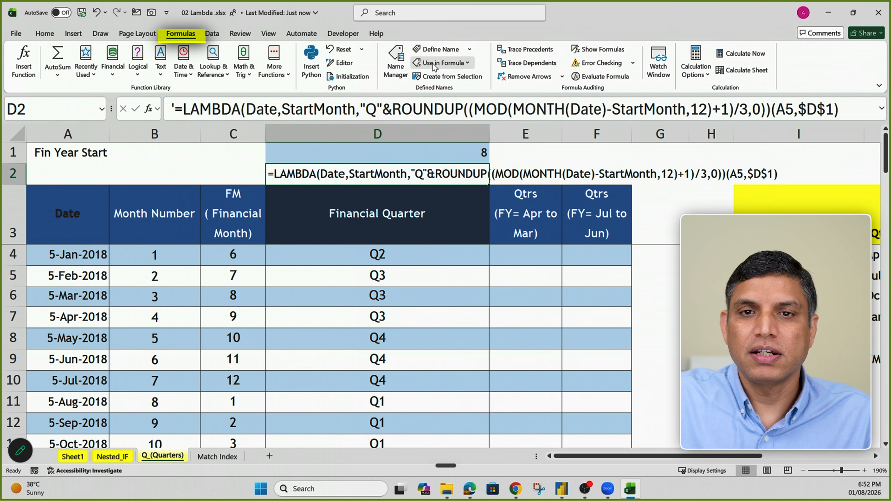
pyautogui.click(429, 51)
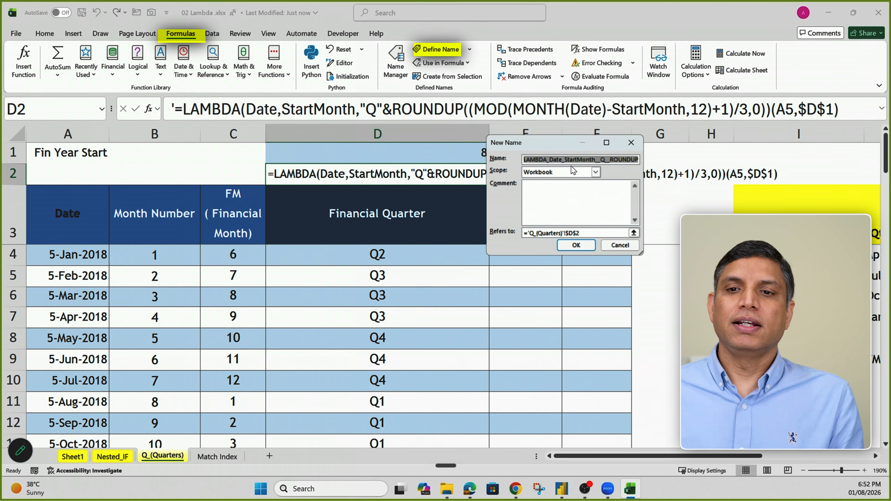
pyautogui.click(581, 233)
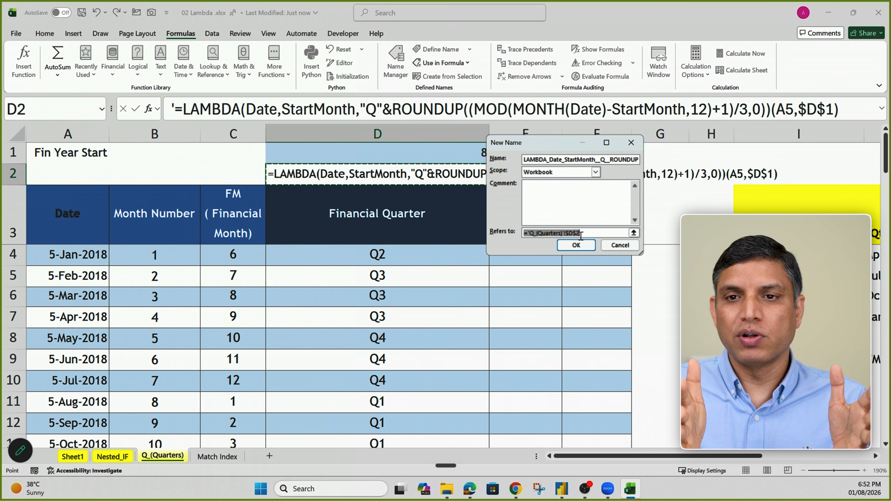
pyautogui.click(575, 245)
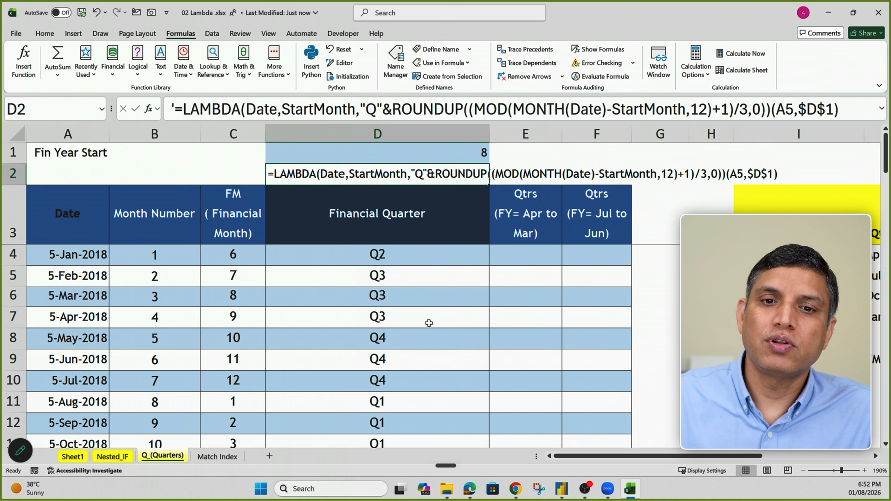
# - Narrow the Financial Quarter column and inspect the AM_FinQtr formulas in D4 and D6
pyautogui.click(471, 257)
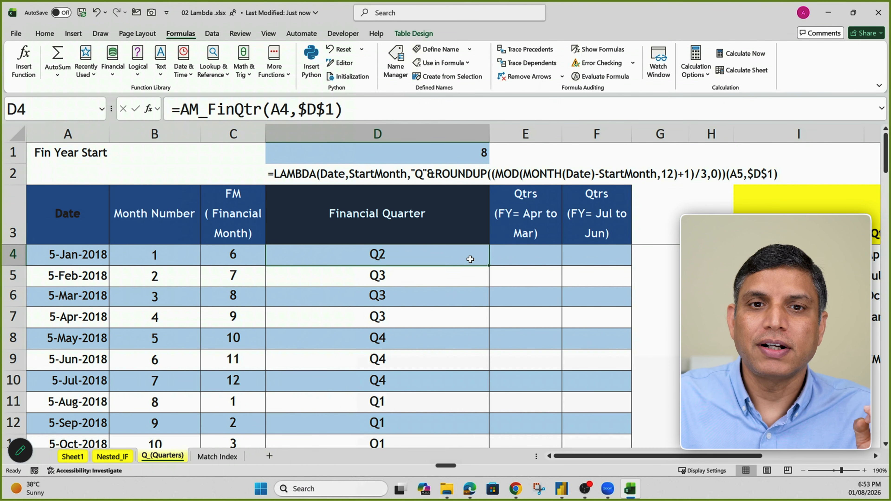
pyautogui.moveTo(489, 134); pyautogui.dragTo(419, 133)
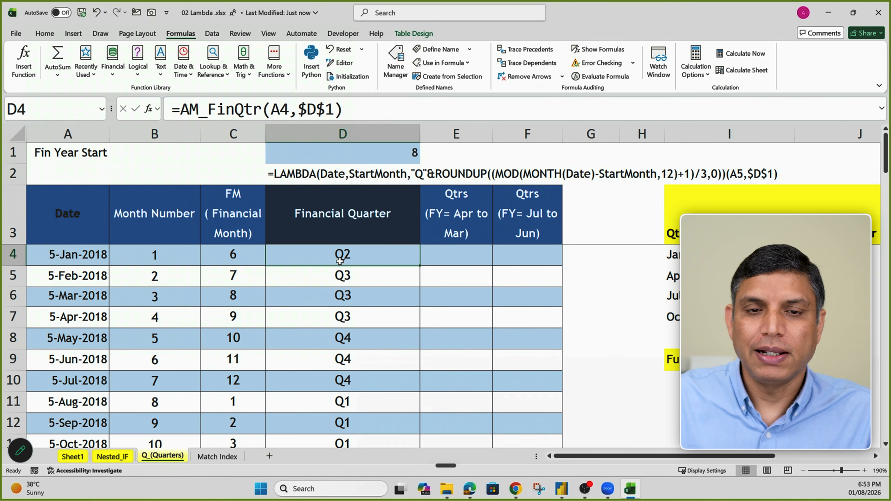
pyautogui.click(405, 302)
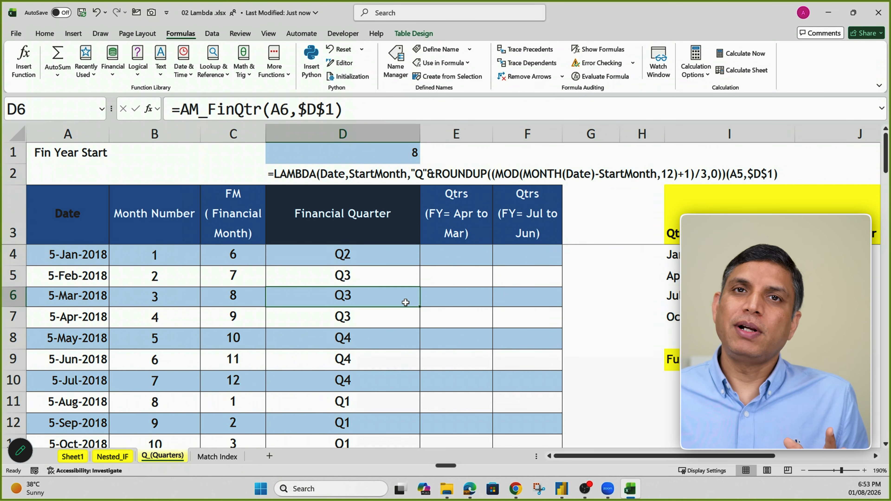